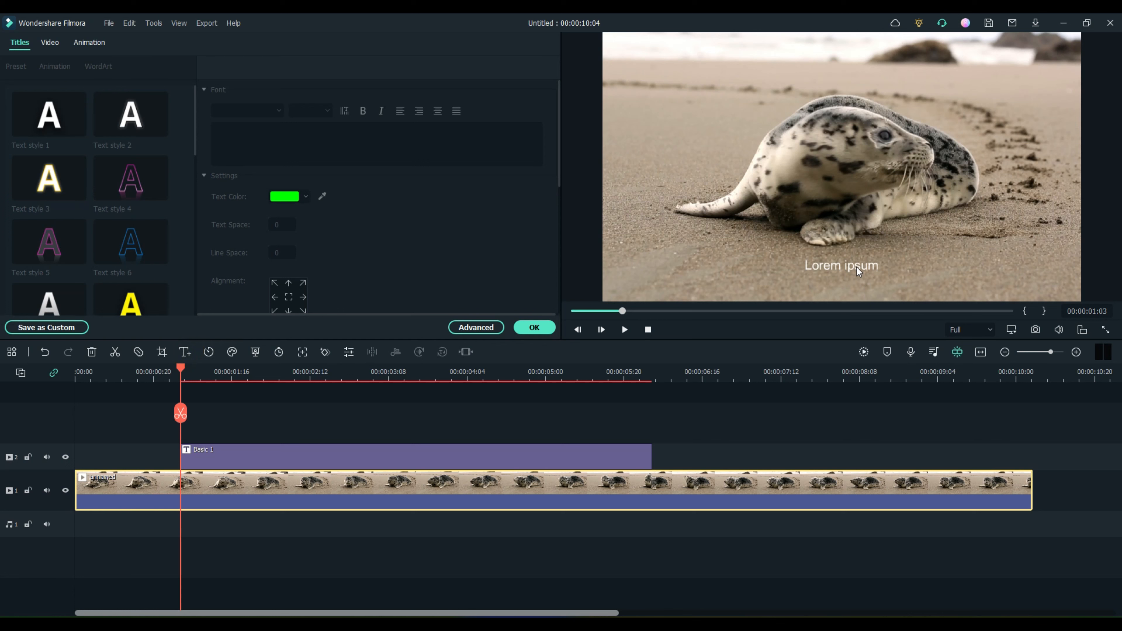
# Step: Replace the Basic 1 title's placeholder text with "this is a beach"
pyautogui.click(253, 453)
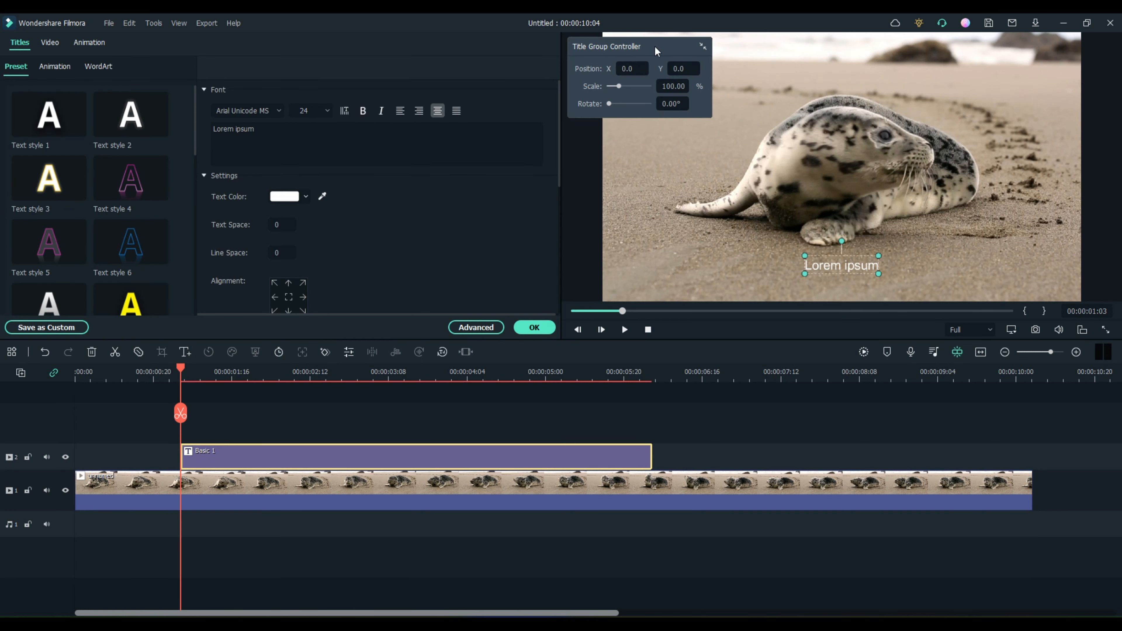
pyautogui.click(703, 46)
pyautogui.moveTo(285, 129); pyautogui.dragTo(182, 129)
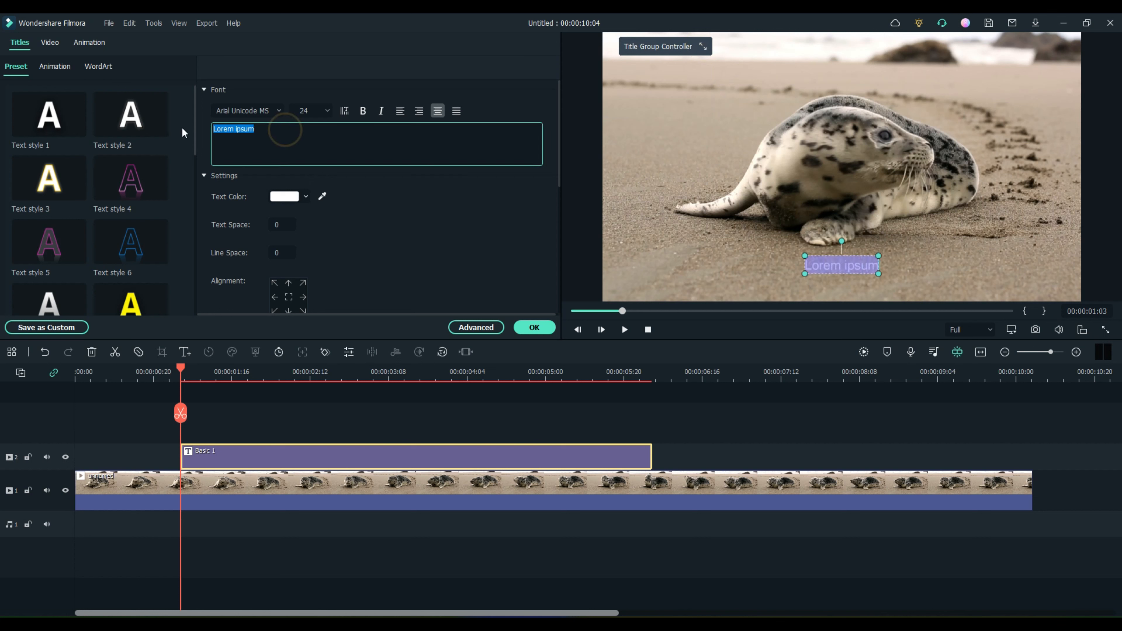
pyautogui.write('this is a')
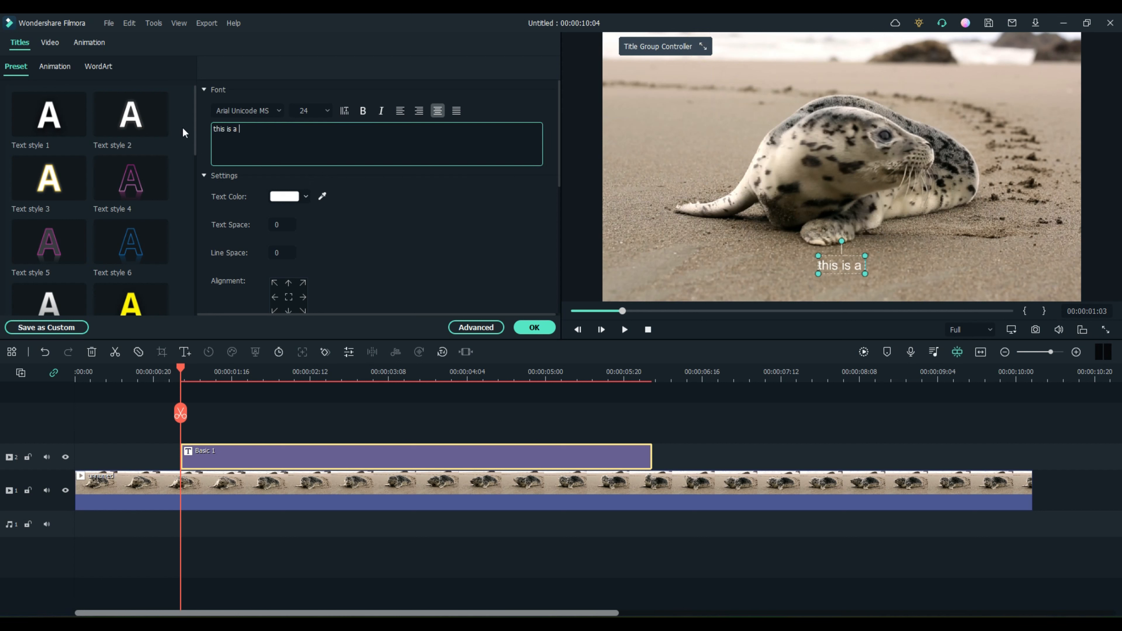
pyautogui.write(' beach')
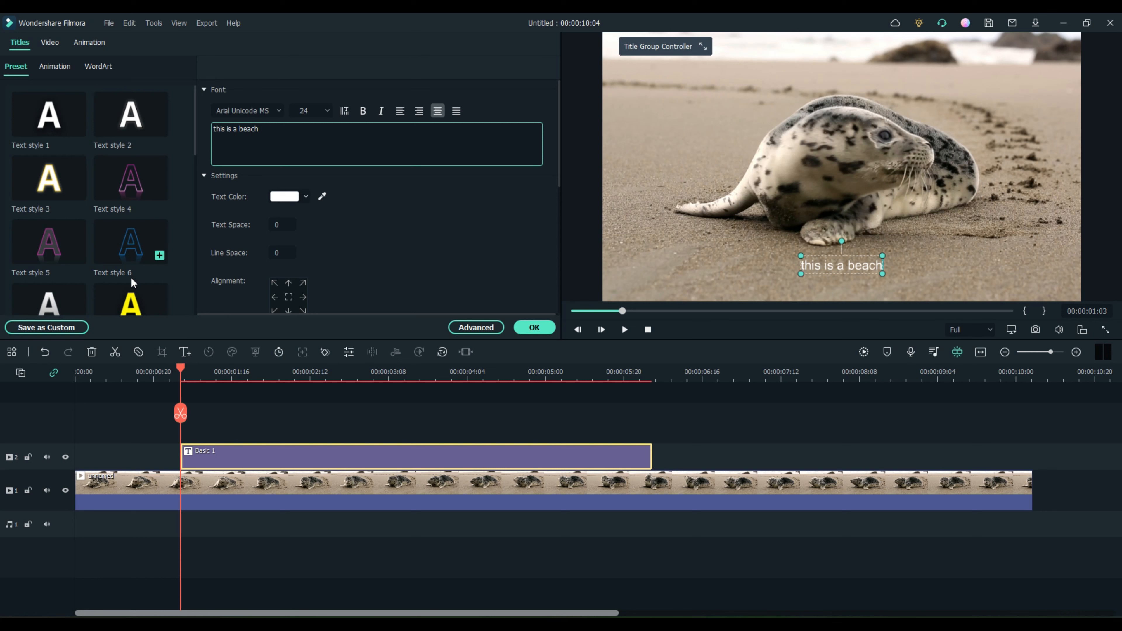
# Step: Apply the Text style 18 preset to the title and set its font size to 71
pyautogui.scroll(-3, 128, 290)
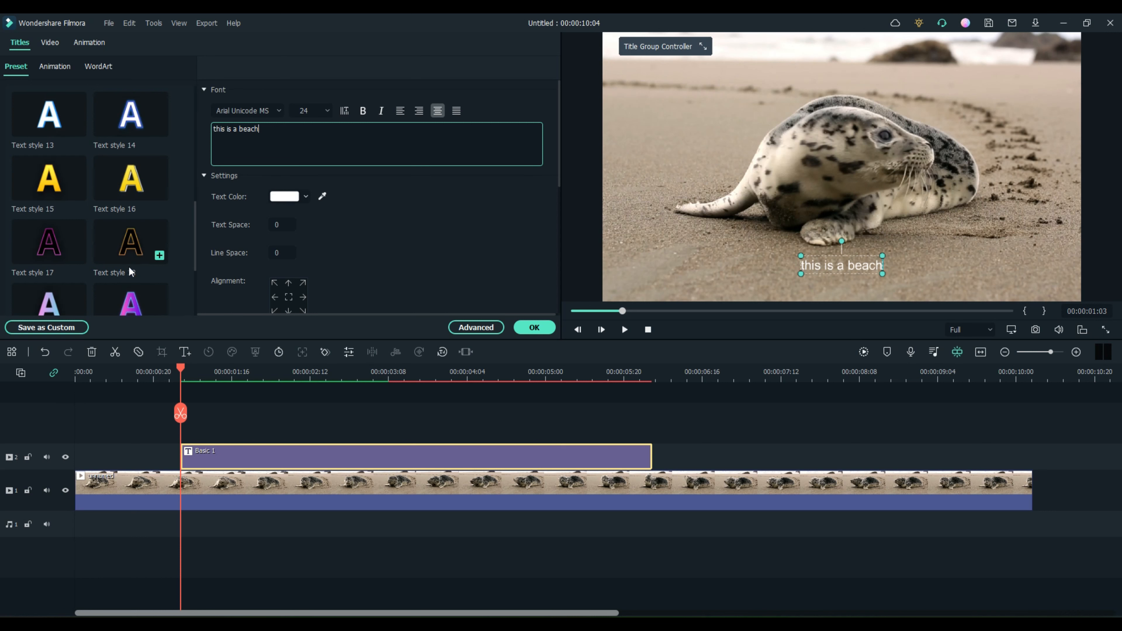
pyautogui.click(159, 256)
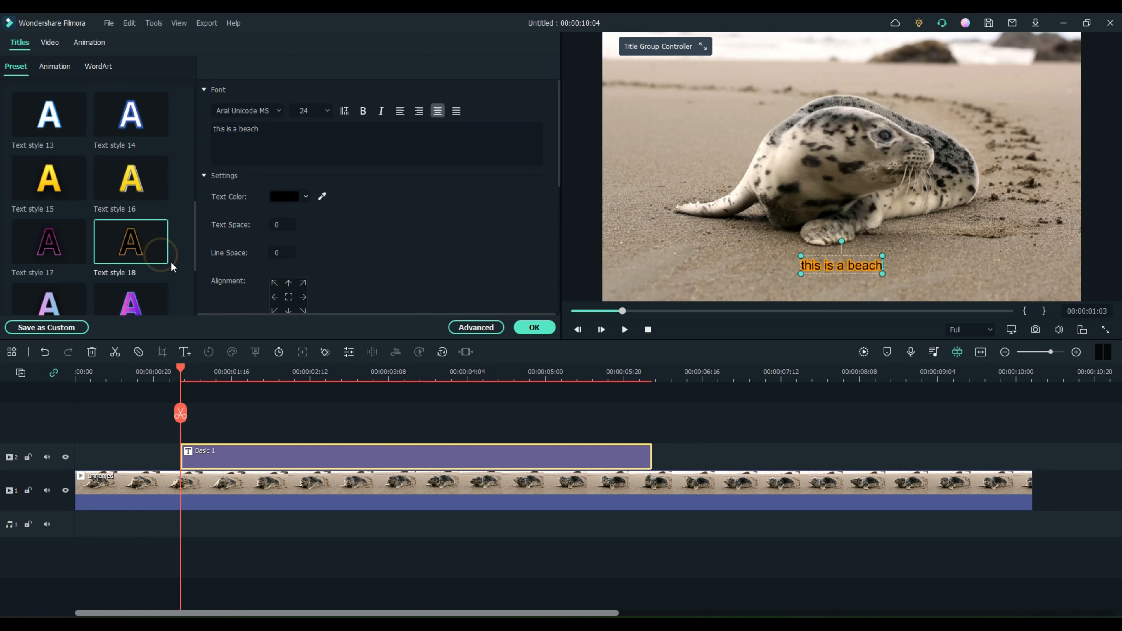
pyautogui.scroll(-3, 304, 110)
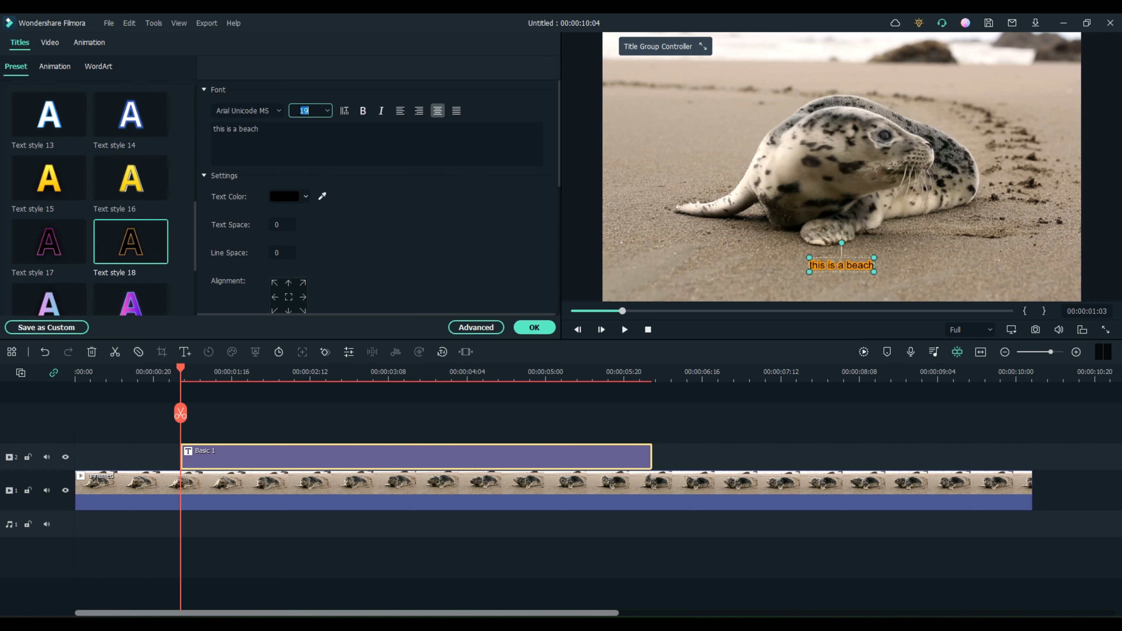
pyautogui.scroll(-6, 304, 111)
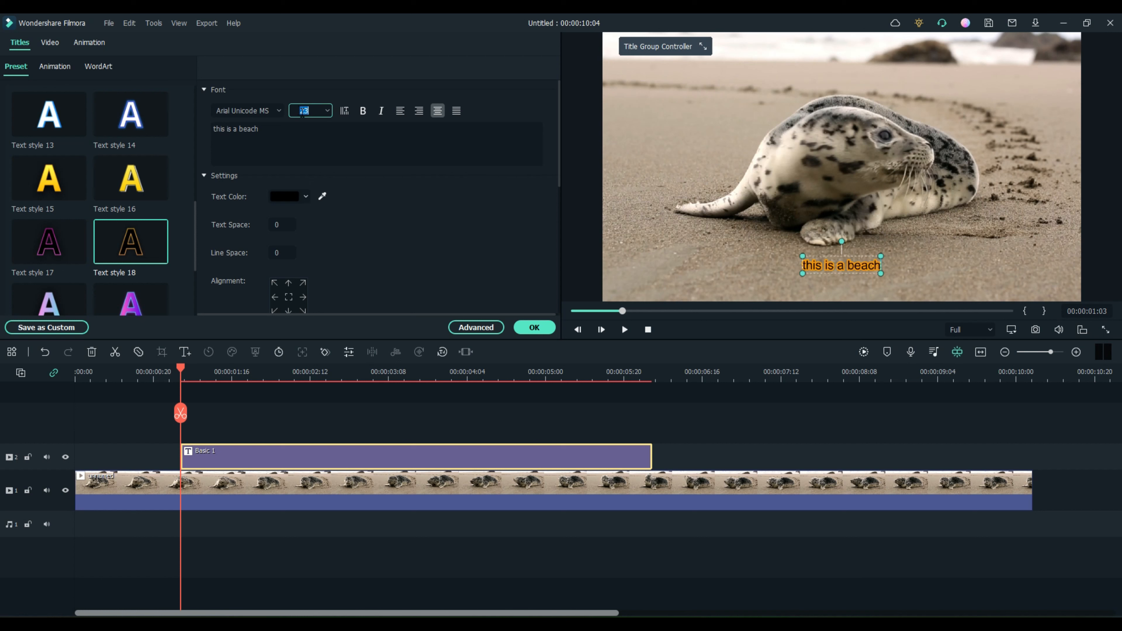
pyautogui.scroll(20, 304, 111)
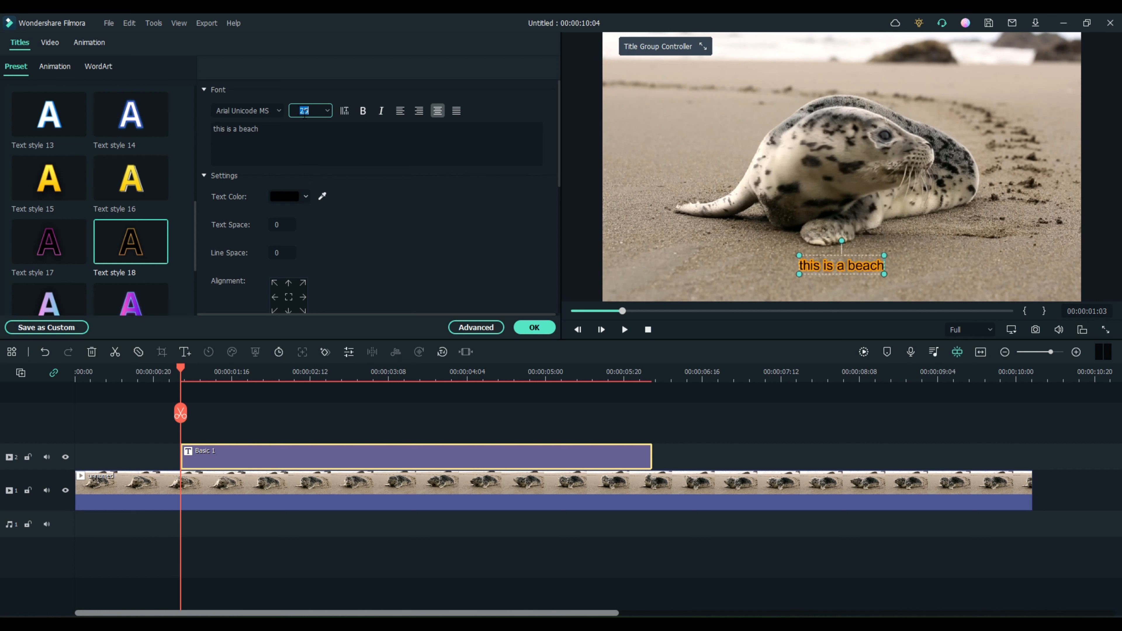
pyautogui.scroll(-2, 305, 116)
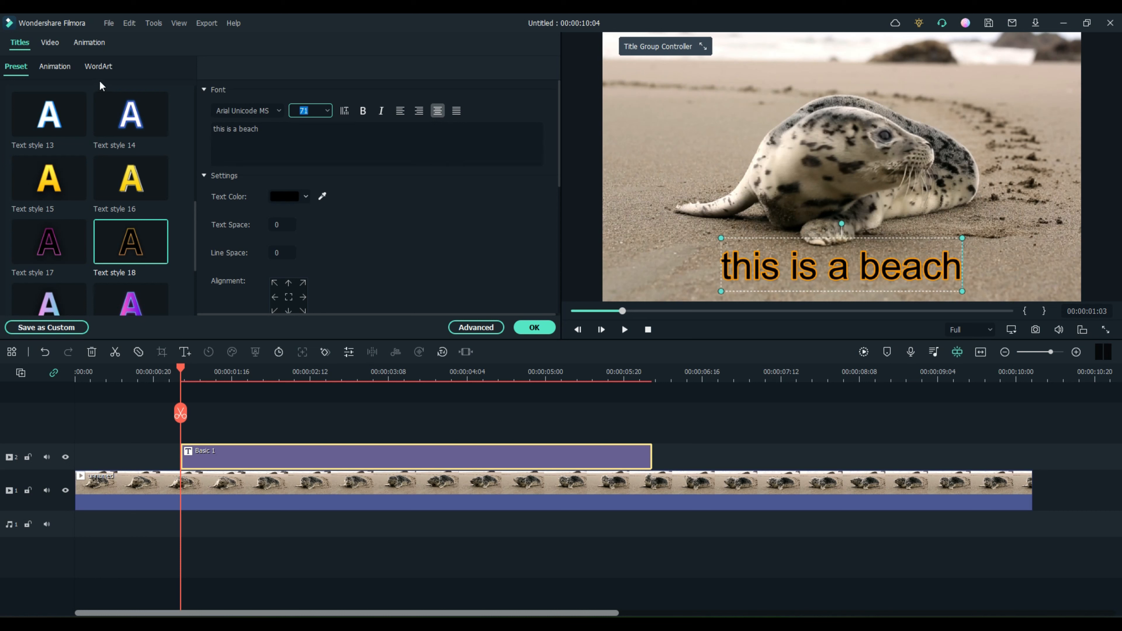
# Step: Apply the orange WordArt style with a black outline and light glow to the "this is a beach" title
pyautogui.click(97, 66)
pyautogui.scroll(-5, 126, 218)
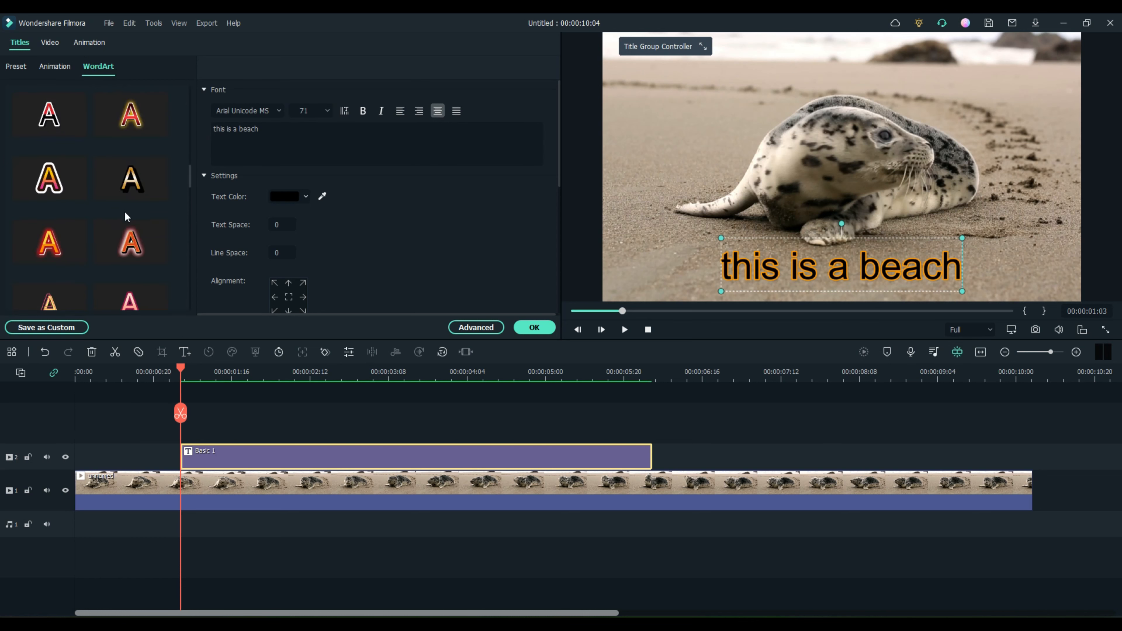
pyautogui.click(158, 257)
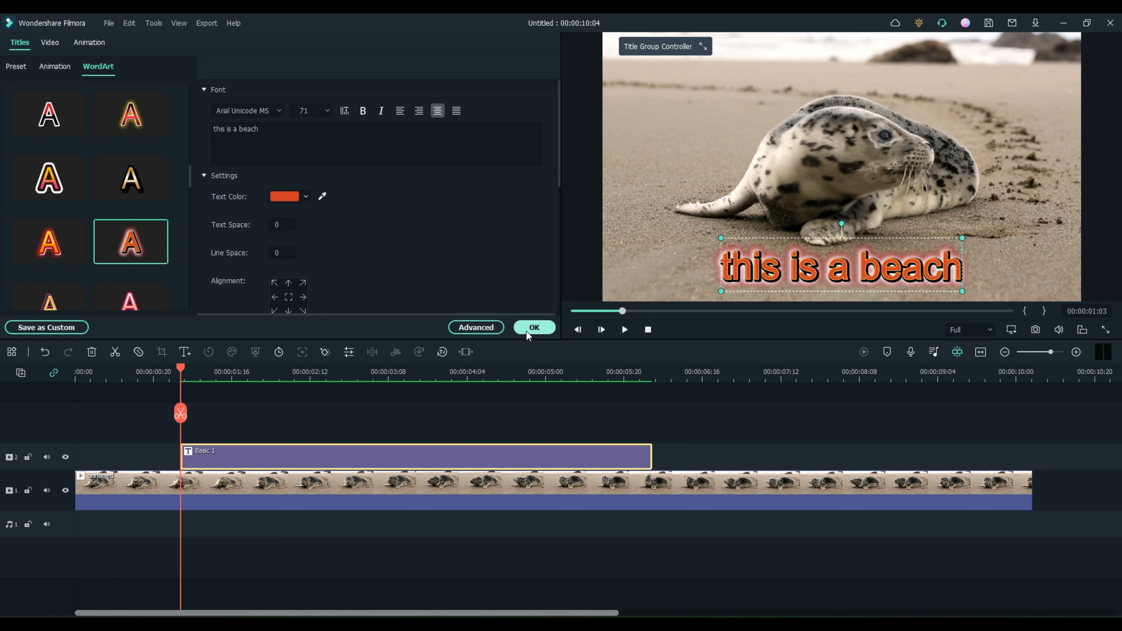
pyautogui.click(535, 327)
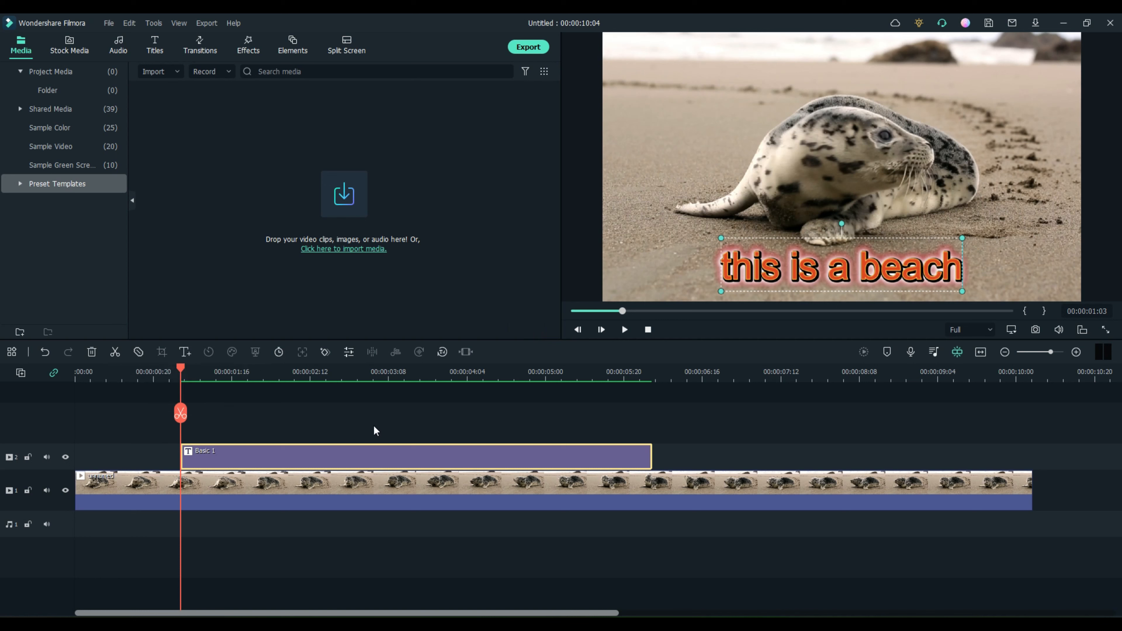
# Step: Delete the Basic 1 title and add the Default Title from the favorites in its place on track 2
pyautogui.press('Delete')
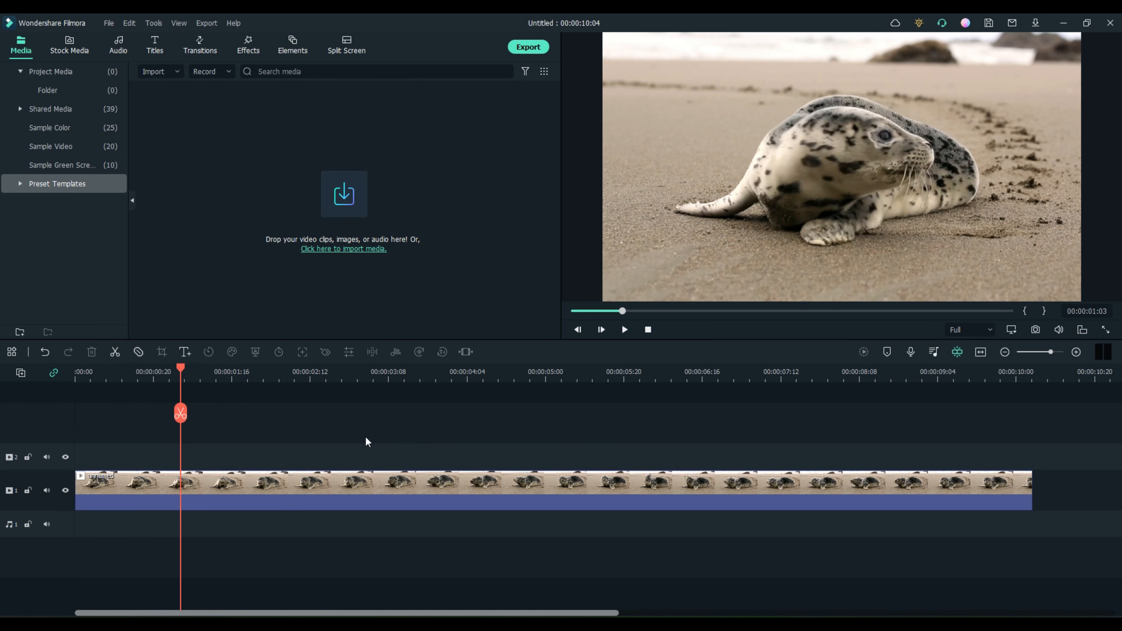
pyautogui.click(157, 45)
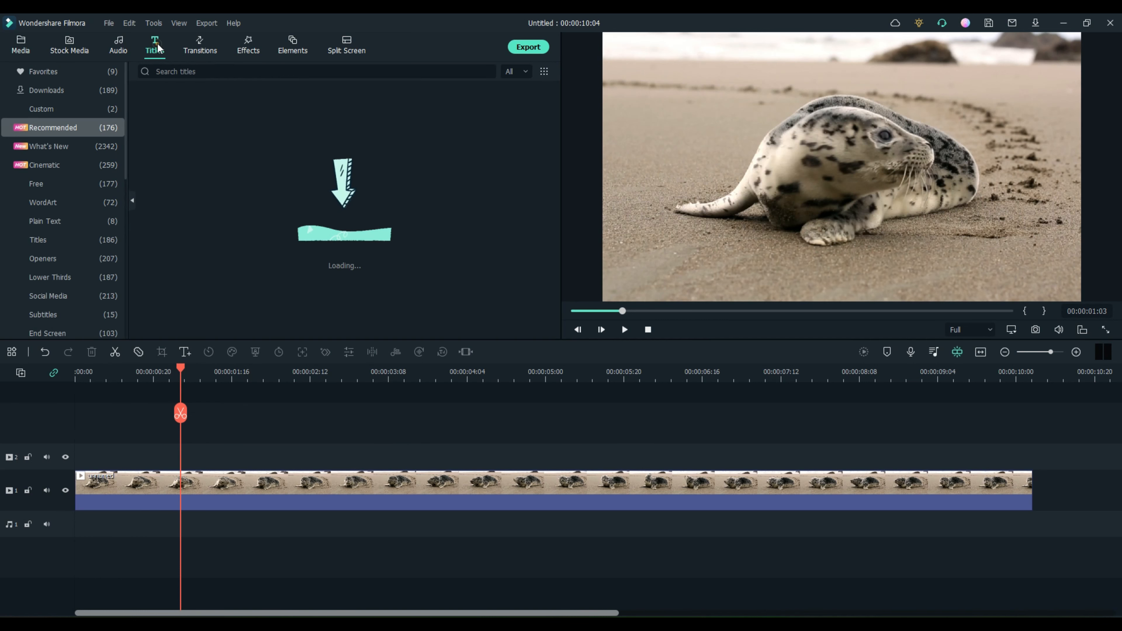
pyautogui.click(49, 71)
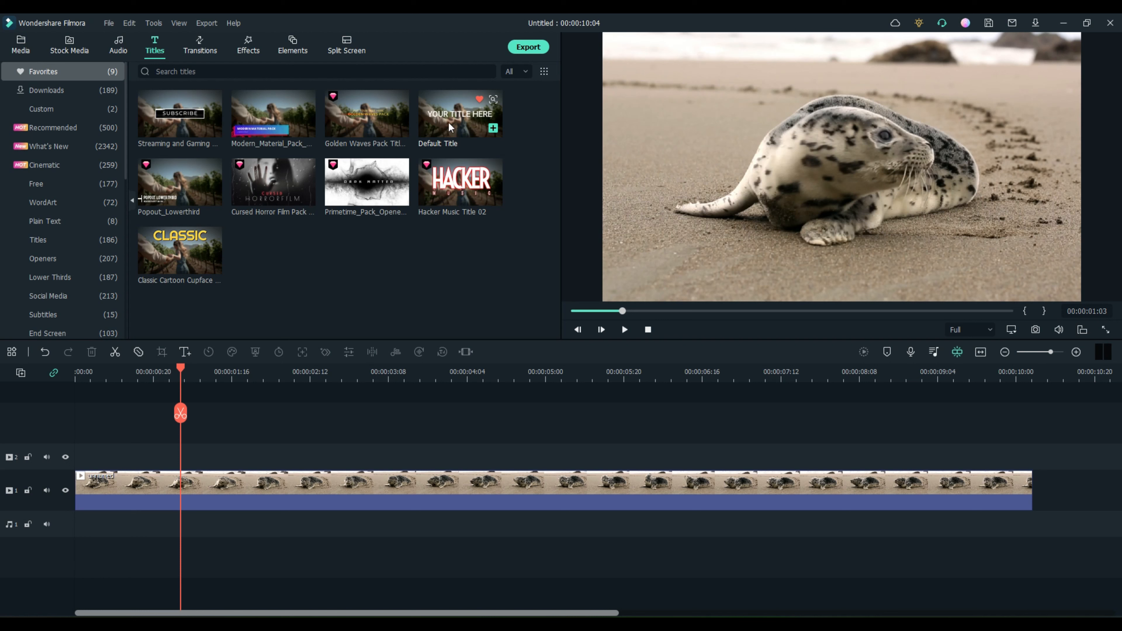
pyautogui.click(492, 128)
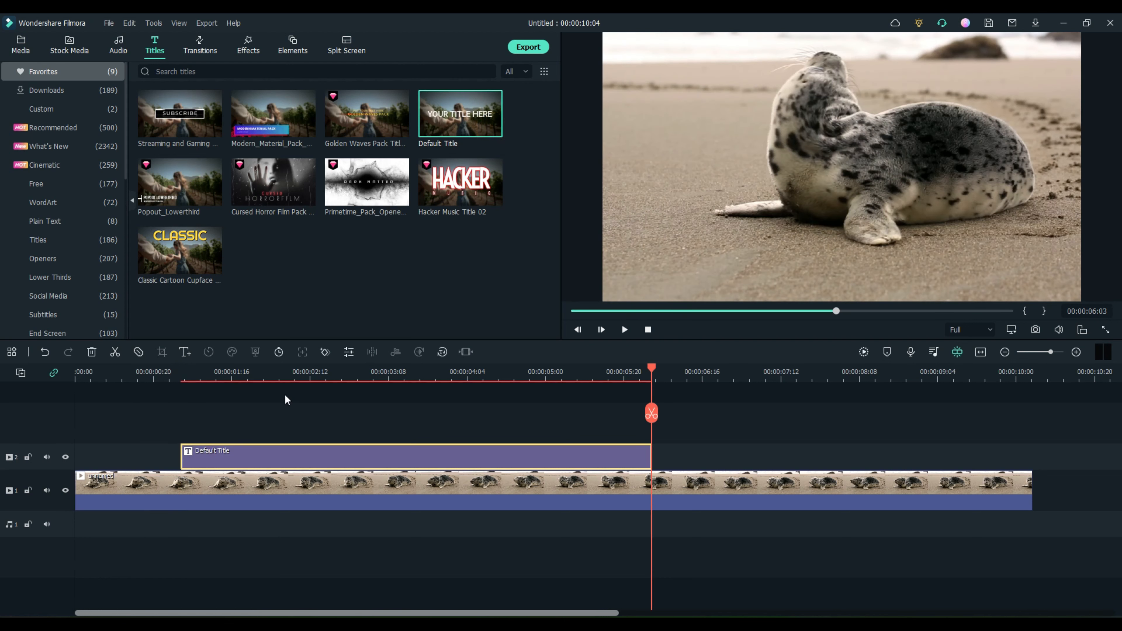
# Step: Apply the gold WordArt style with black outline to the Default Title and move its text down below the seal
pyautogui.moveTo(651, 368); pyautogui.dragTo(338, 369)
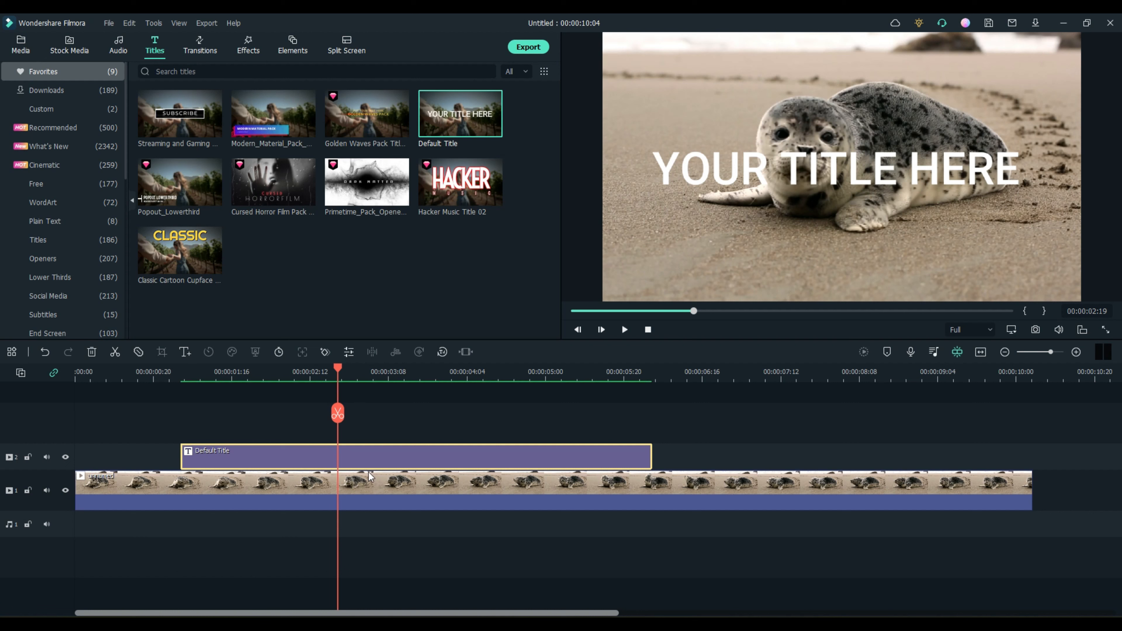
pyautogui.doubleClick(369, 457)
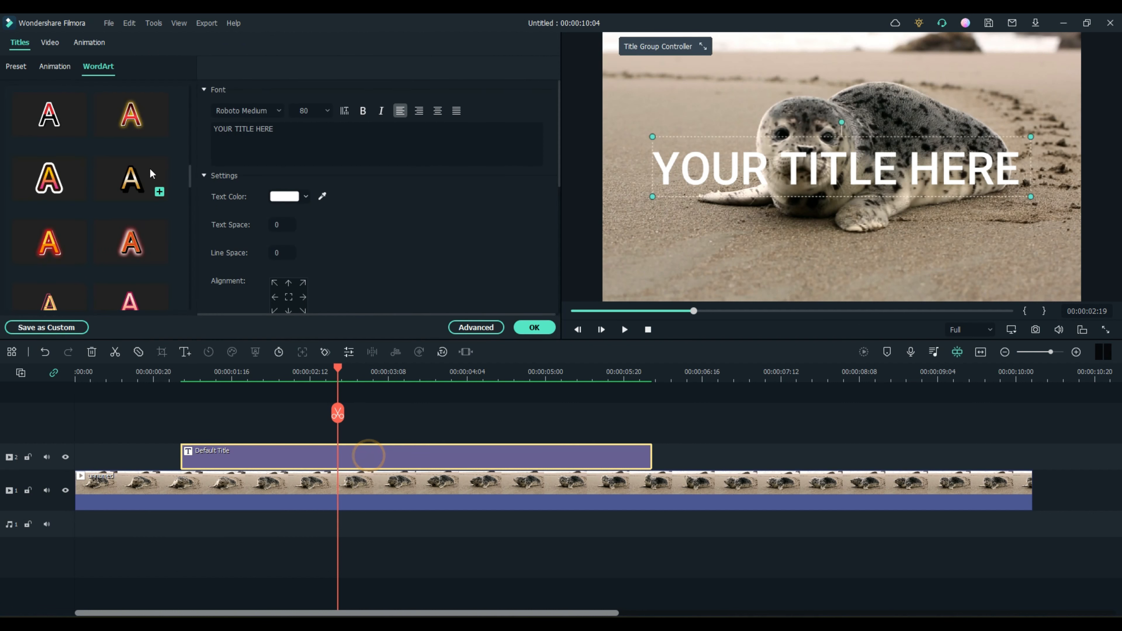
pyautogui.click(160, 194)
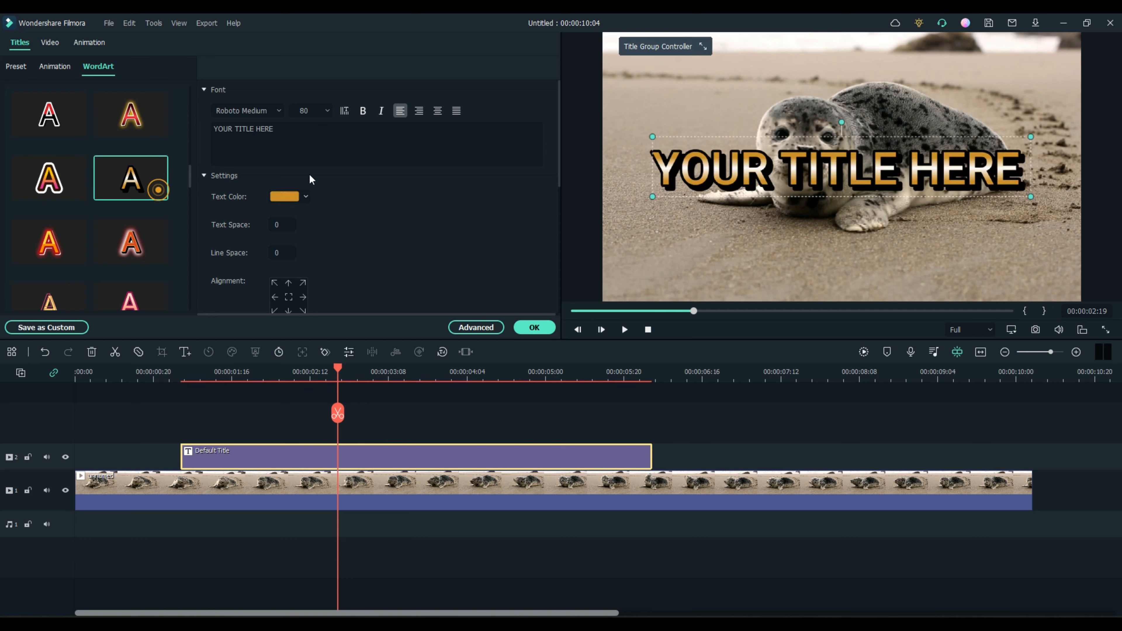
pyautogui.moveTo(852, 153); pyautogui.dragTo(852, 243)
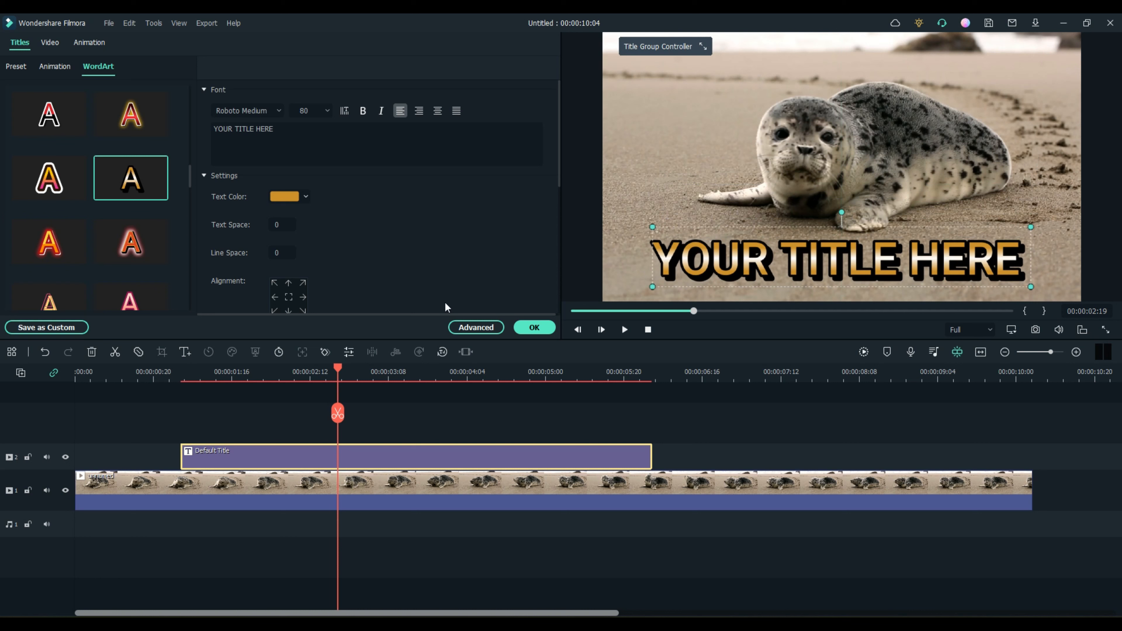
pyautogui.click(538, 328)
# Step: Delete the Default Title and place the Cinematic category's "Hit The Road" title at the start of track 2
pyautogui.click(421, 457)
pyautogui.press('Delete')
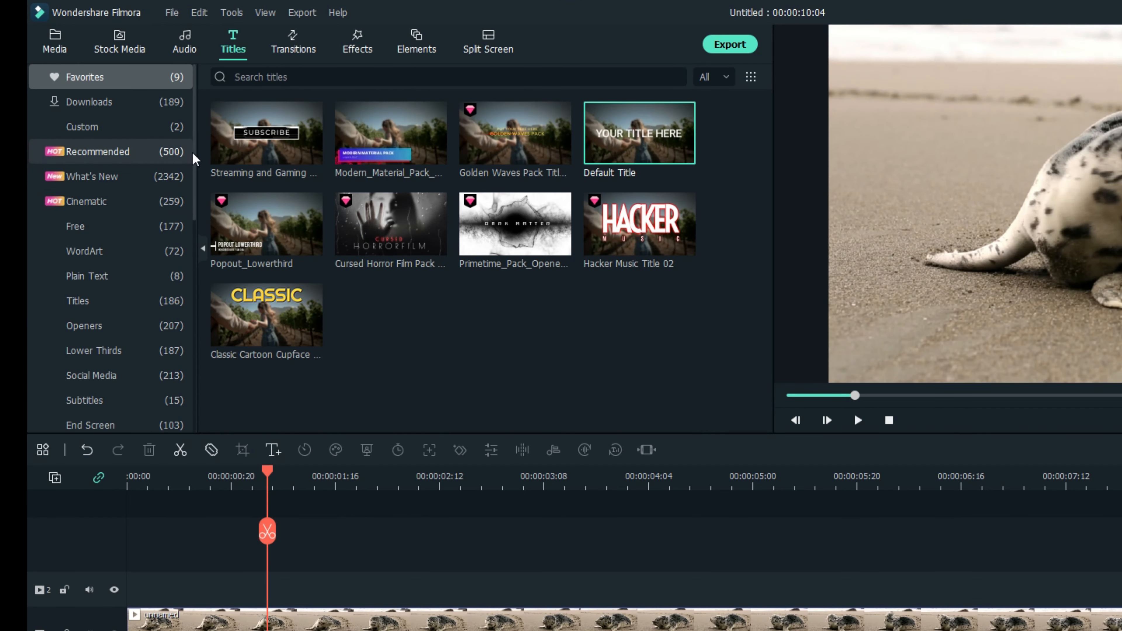
pyautogui.moveTo(194, 159)
pyautogui.mouseDown()
pyautogui.moveTo(205, 400)
pyautogui.moveTo(192, 130)
pyautogui.mouseUp()
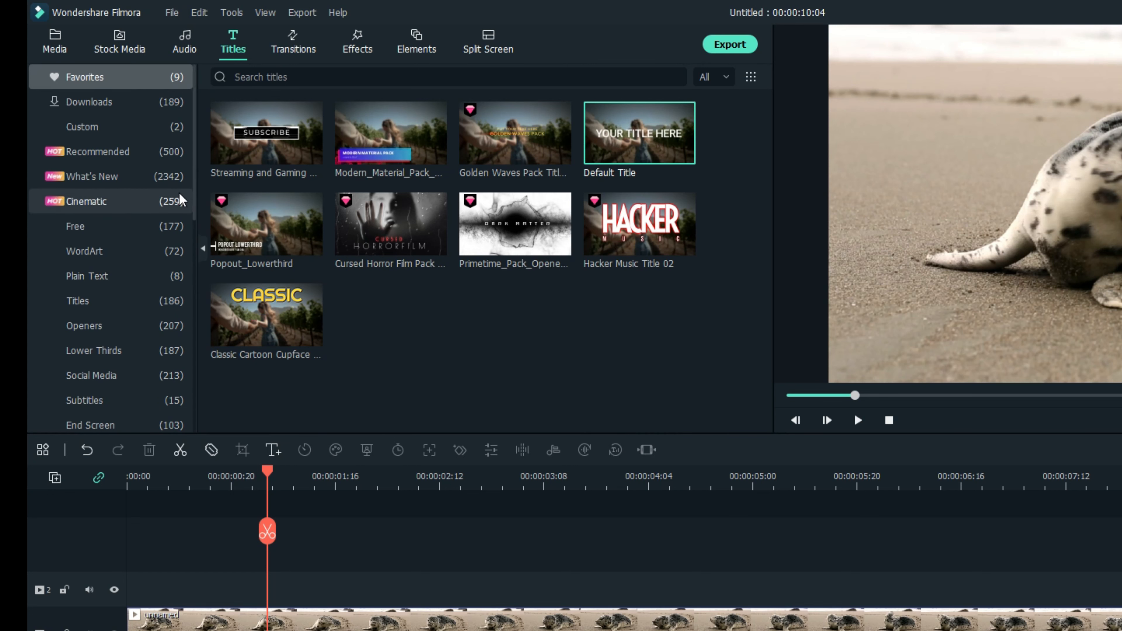
pyautogui.click(87, 206)
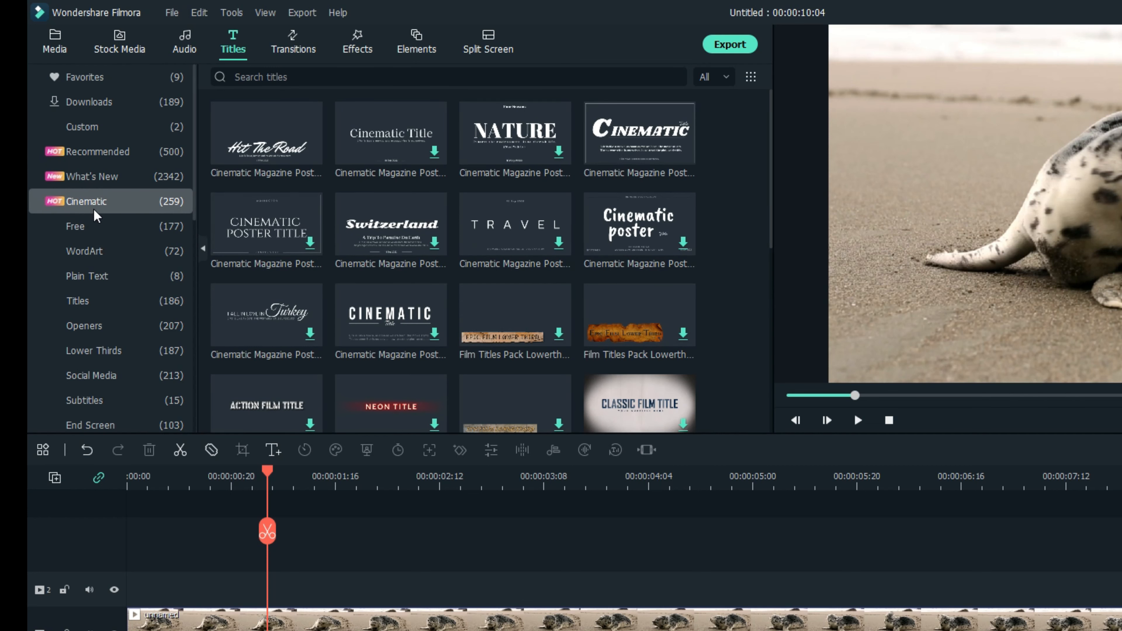
pyautogui.scroll(-3, 384, 283)
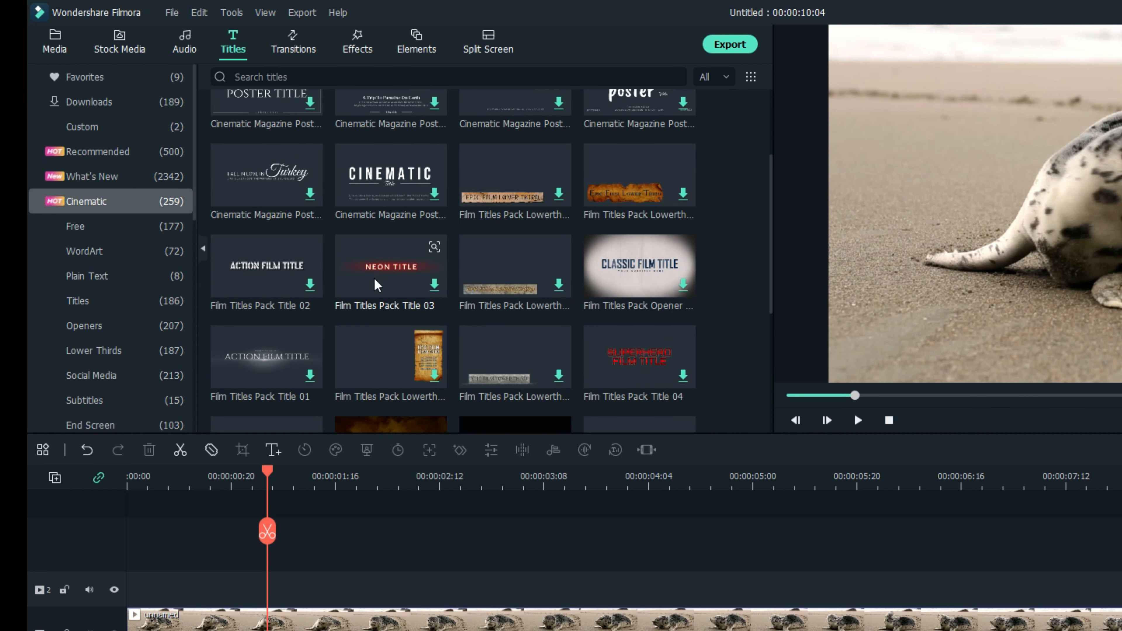
pyautogui.scroll(-3, 385, 292)
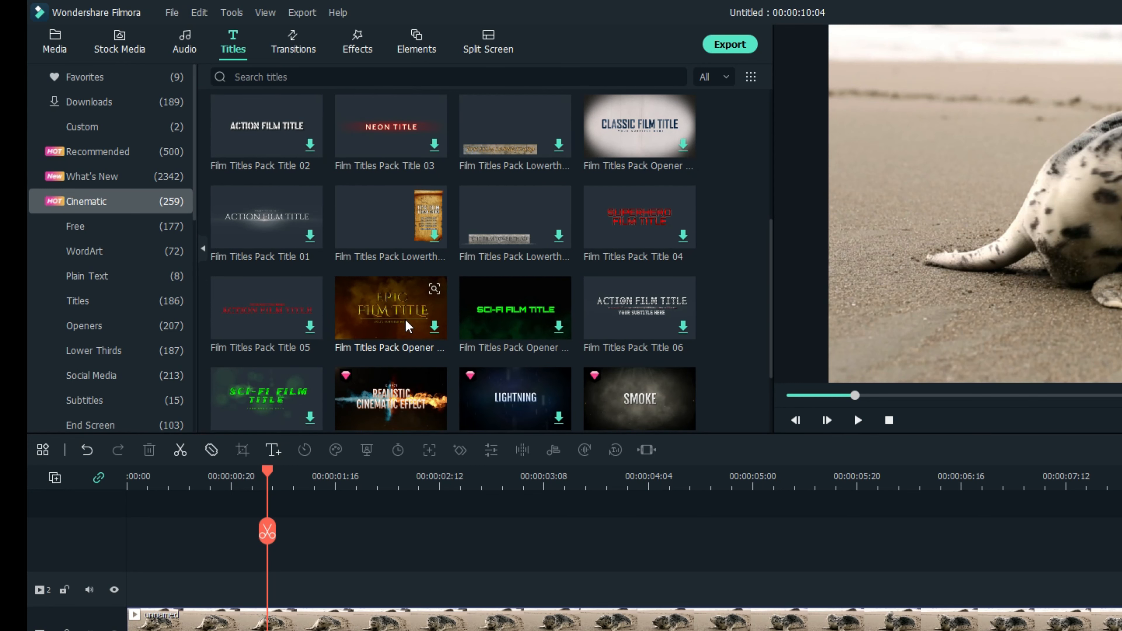
pyautogui.scroll(5, 398, 328)
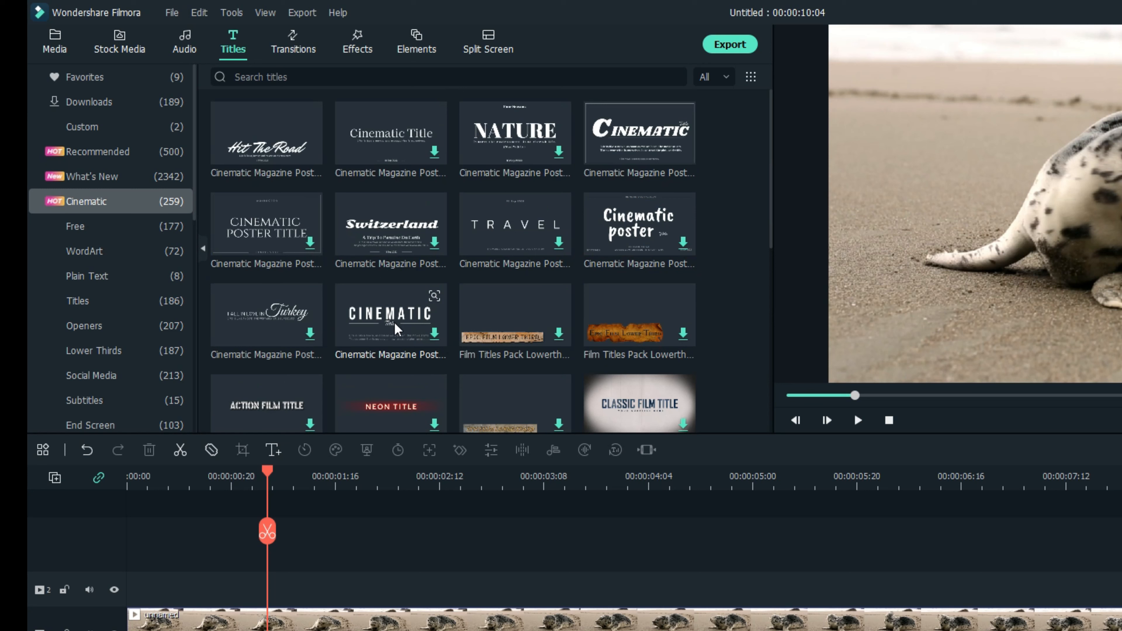
pyautogui.moveTo(266, 143)
pyautogui.moveTo(278, 144); pyautogui.dragTo(139, 591)
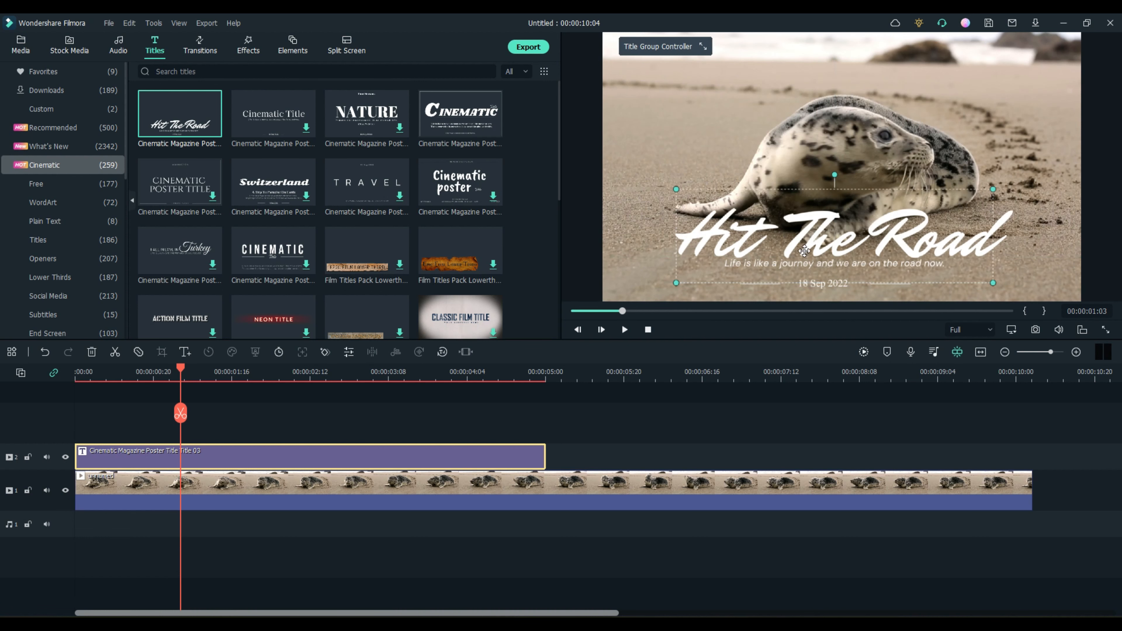
# Step: Move the "Hit The Road" heading up slightly and clear the title's date line
pyautogui.moveTo(820, 234); pyautogui.dragTo(818, 211)
pyautogui.doubleClick(824, 285)
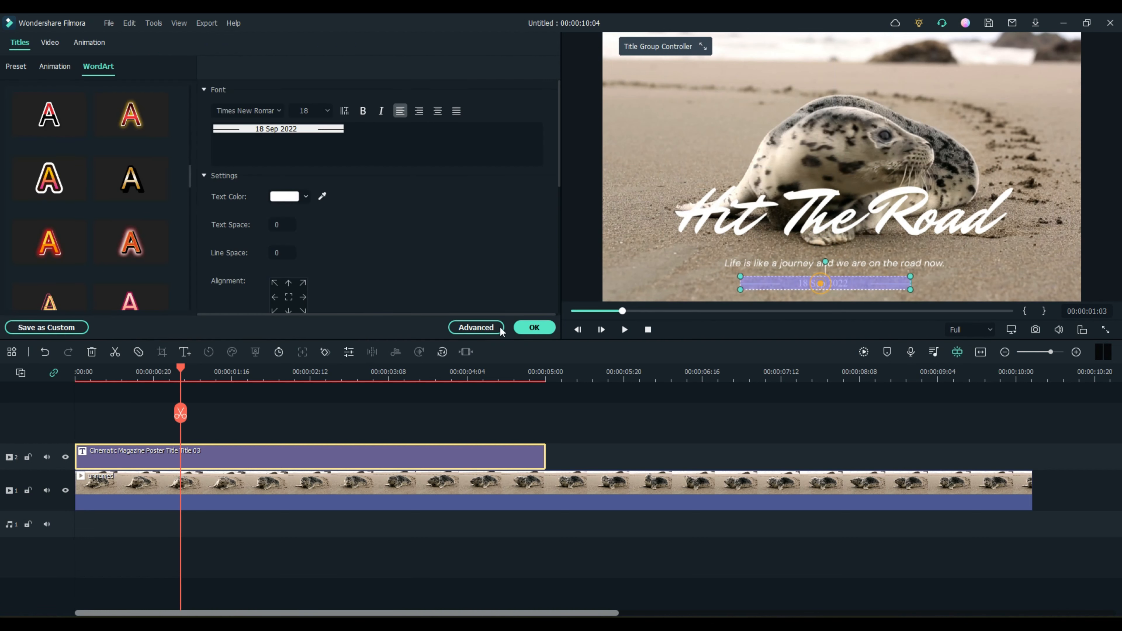
pyautogui.click(366, 135)
pyautogui.tripleClick(363, 133)
pyautogui.press('BackSpace')
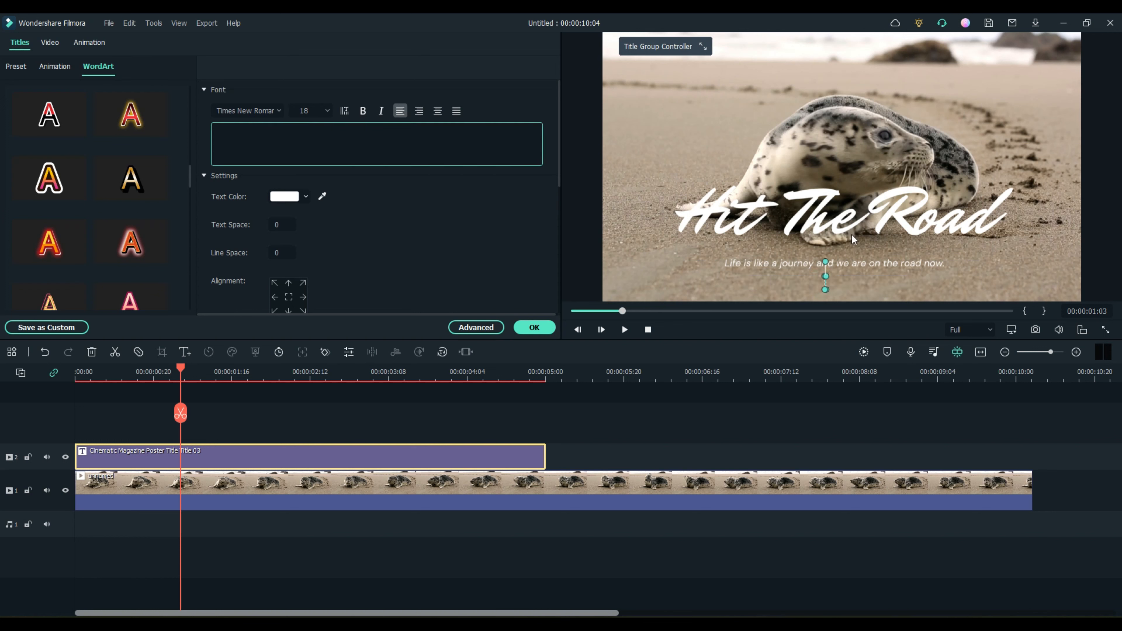
# Step: Clear the "Life is like a journey" tagline from the title
pyautogui.click(844, 264)
pyautogui.click(389, 129)
pyautogui.tripleClick(390, 128)
pyautogui.press('BackSpace')
# Step: Move the "Hit The Road" heading down to the foot of the frame and change its text to "The Beach"
pyautogui.click(832, 221)
pyautogui.moveTo(832, 221); pyautogui.dragTo(834, 272)
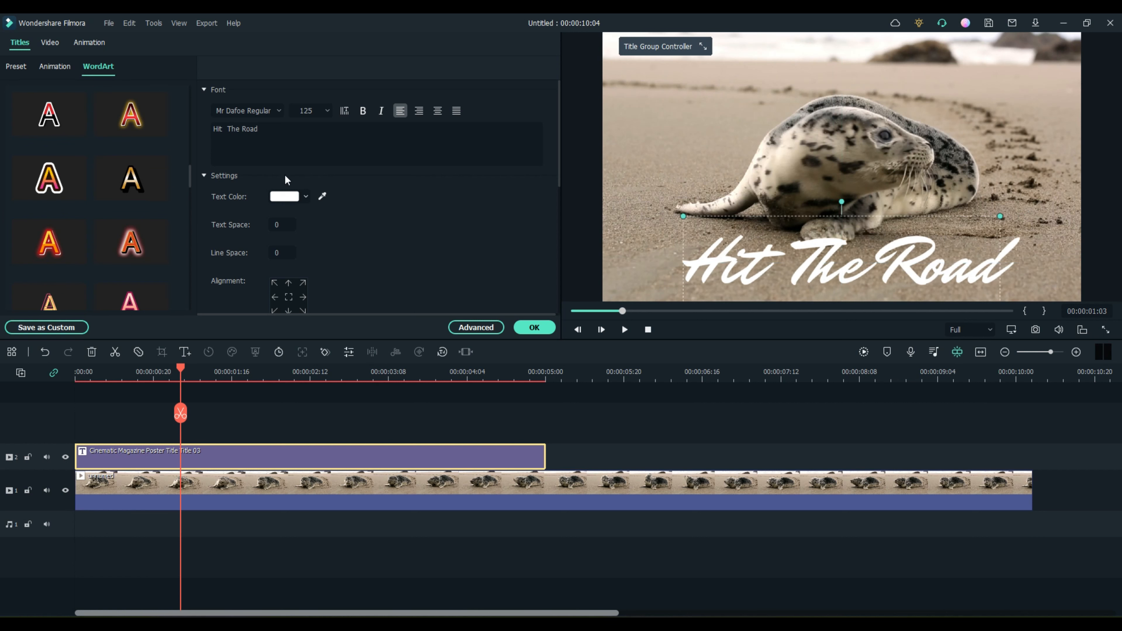
pyautogui.tripleClick(275, 132)
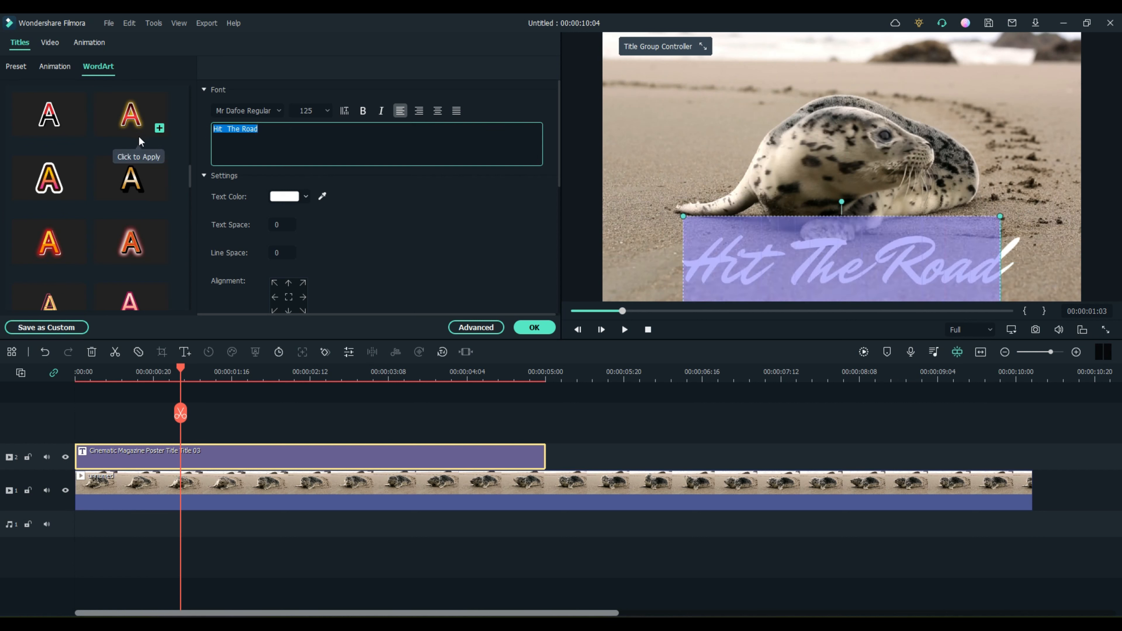
pyautogui.write('The Beach')
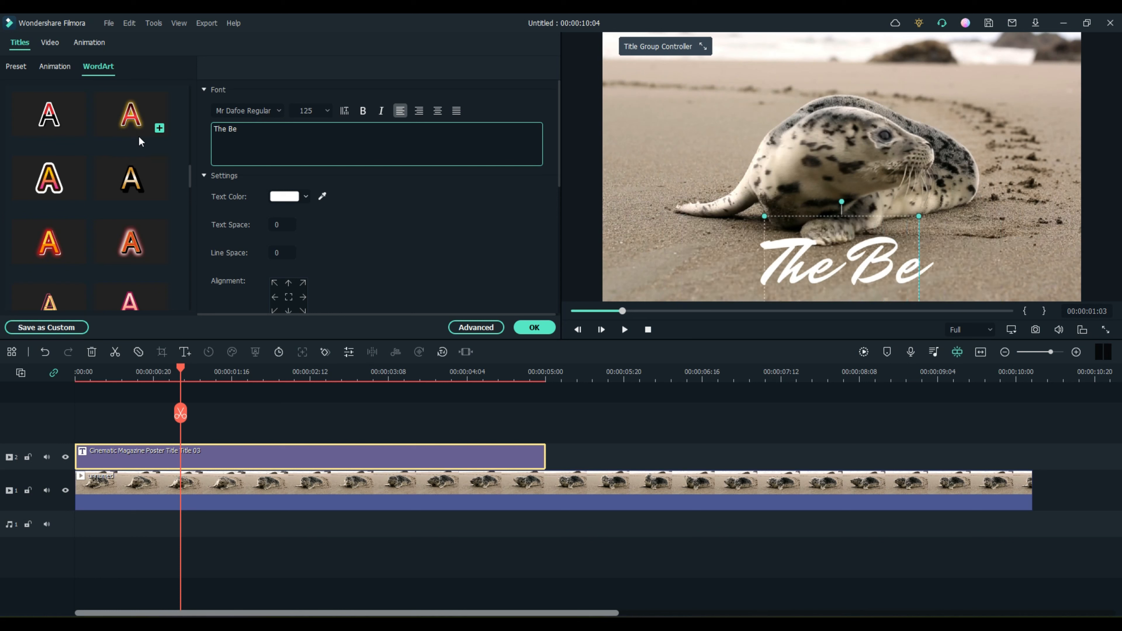
pyautogui.click(535, 327)
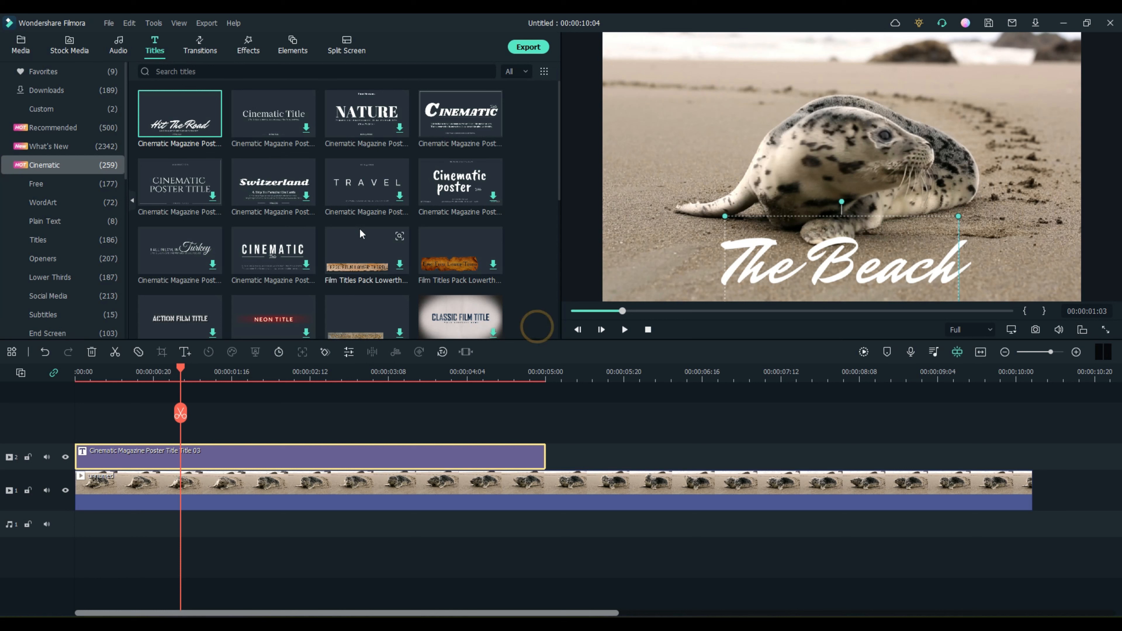
# Step: Play back the clip from the start to review "The Beach" title over the seal footage
pyautogui.doubleClick(309, 453)
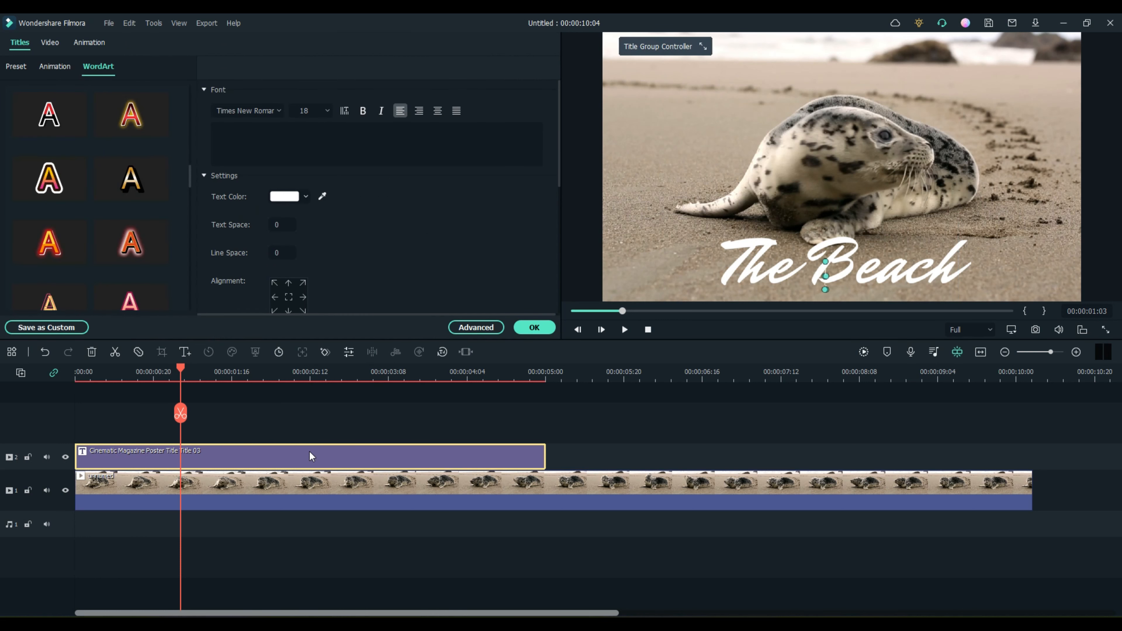
pyautogui.moveTo(182, 366); pyautogui.dragTo(76, 367)
pyautogui.click(535, 328)
pyautogui.click(625, 329)
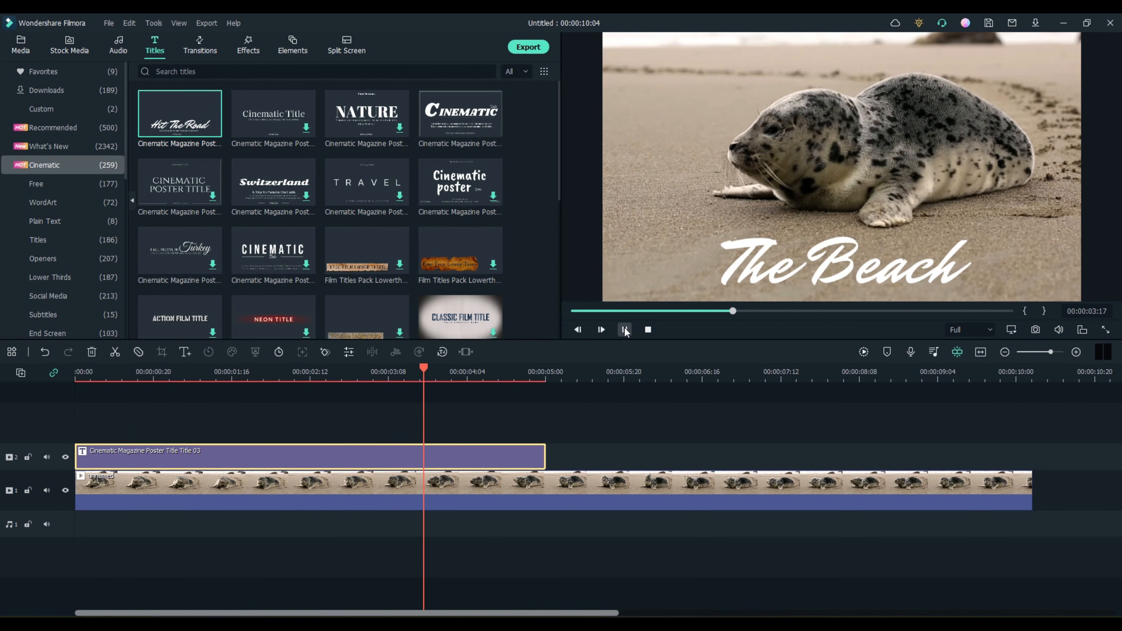
pyautogui.click(624, 330)
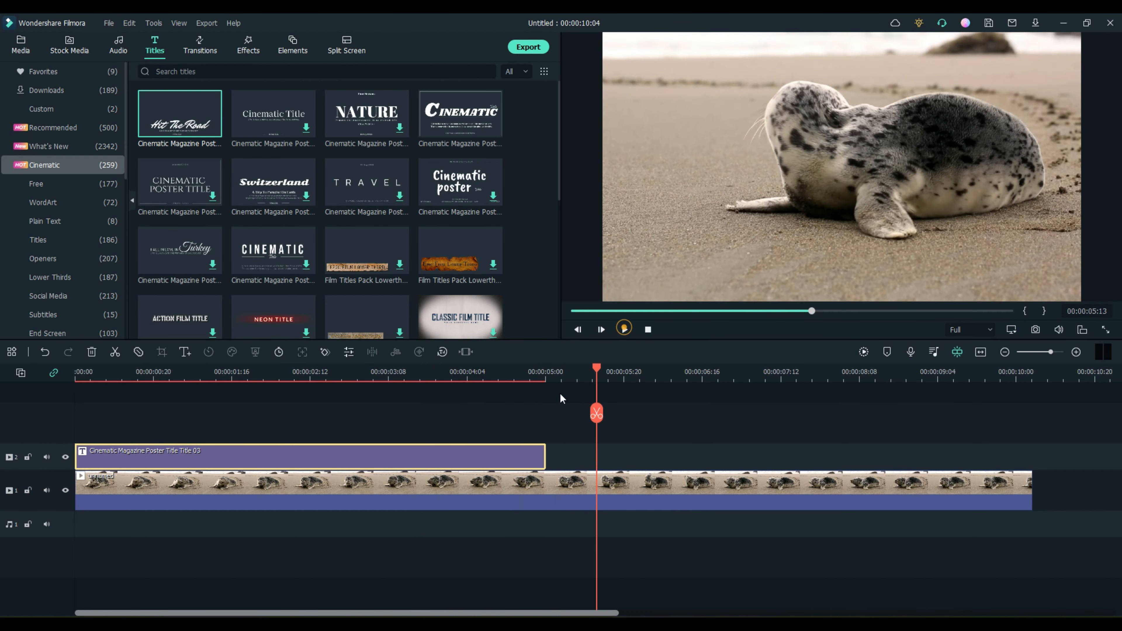
# Step: Apply the gold WordArt style with a thick black outline to "The Beach" text
pyautogui.moveTo(597, 369); pyautogui.dragTo(226, 363)
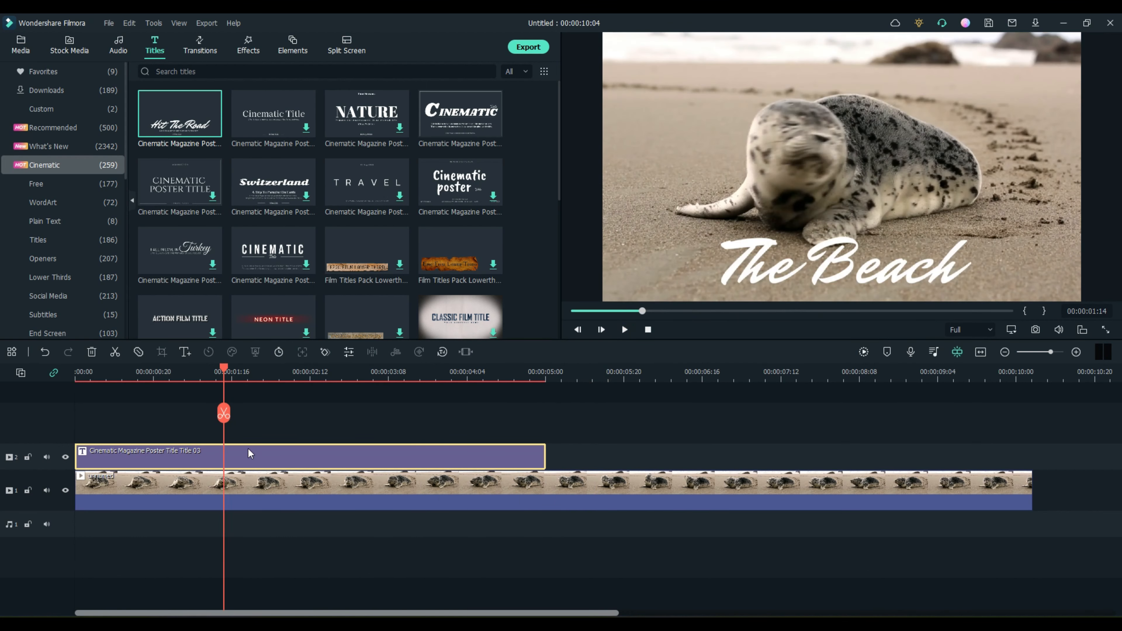
pyautogui.doubleClick(249, 452)
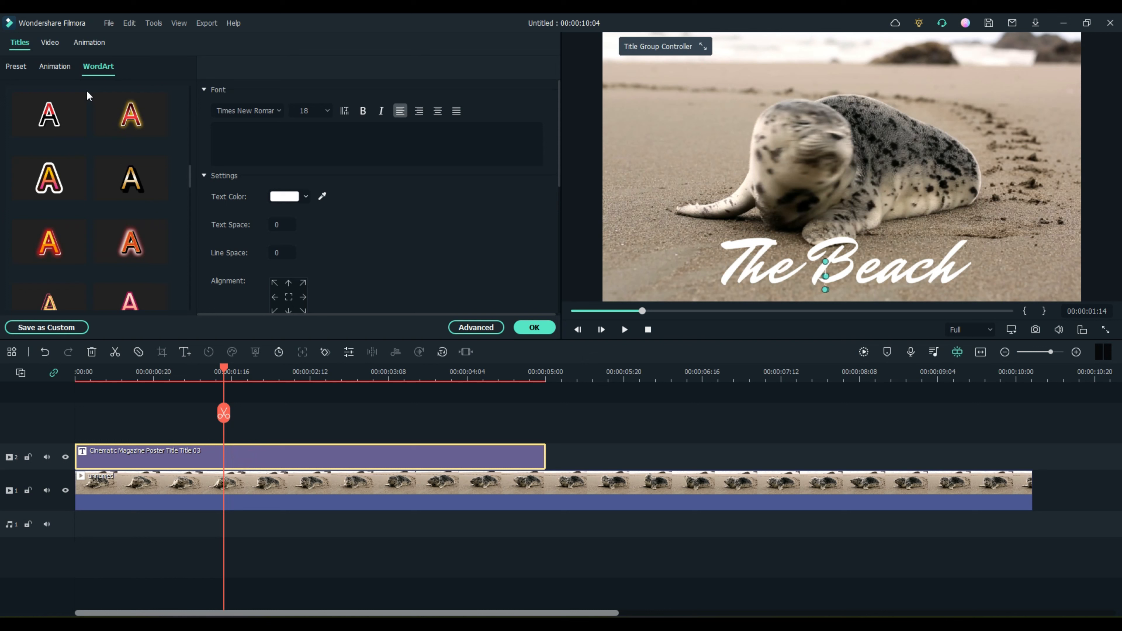
pyautogui.click(160, 260)
pyautogui.click(147, 195)
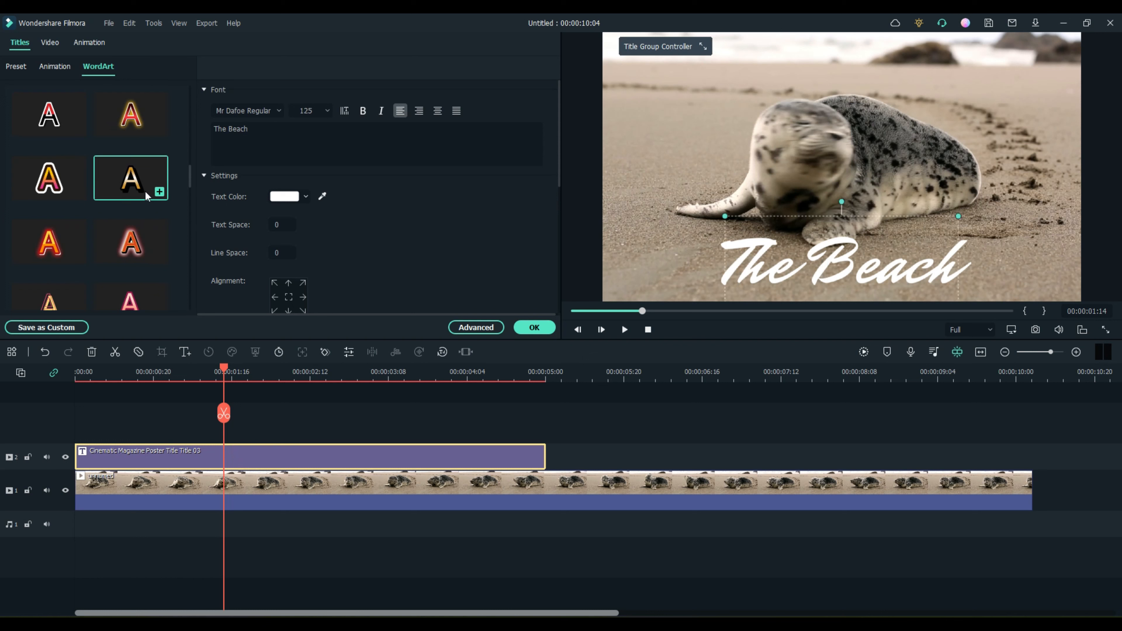
pyautogui.click(160, 193)
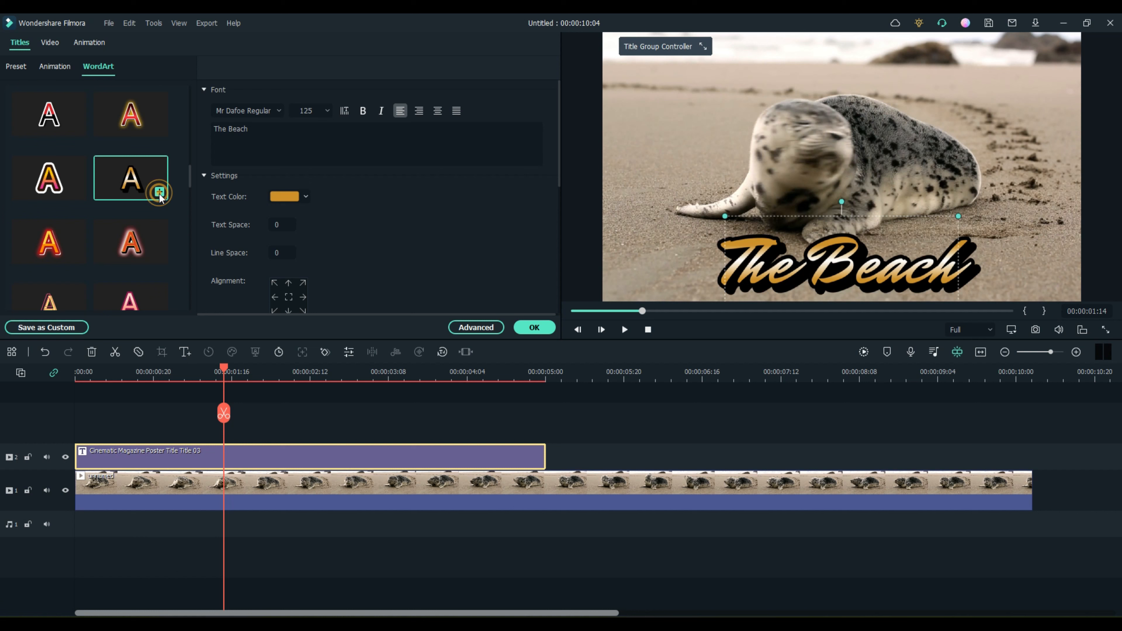
# Step: Apply the Zoom out 2 animation to "The Beach" title and accept the title changes
pyautogui.click(55, 66)
pyautogui.scroll(-5, 117, 147)
pyautogui.scroll(-10, 124, 163)
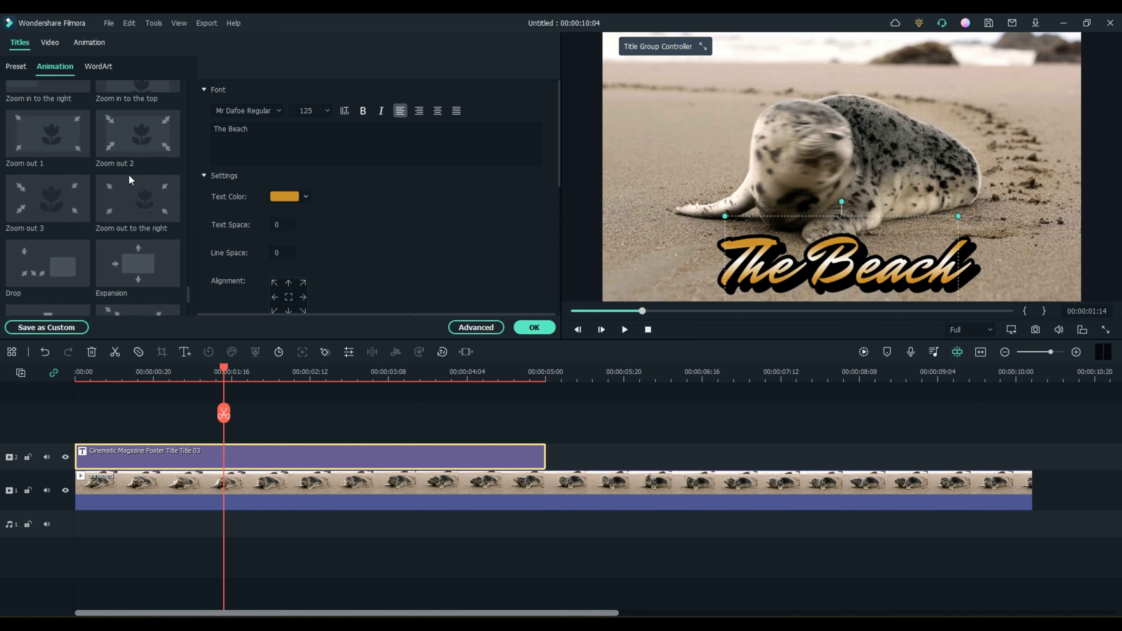
pyautogui.click(133, 141)
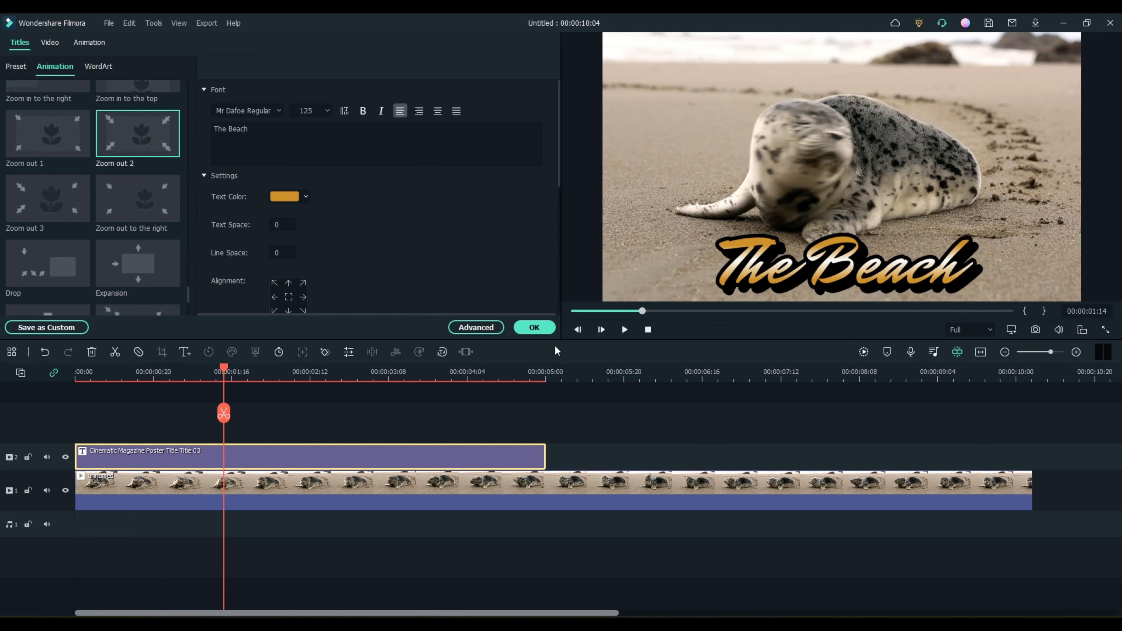
pyautogui.click(534, 327)
# Step: Play the timeline from the start to preview the animated gold title
pyautogui.moveTo(222, 368); pyautogui.dragTo(38, 388)
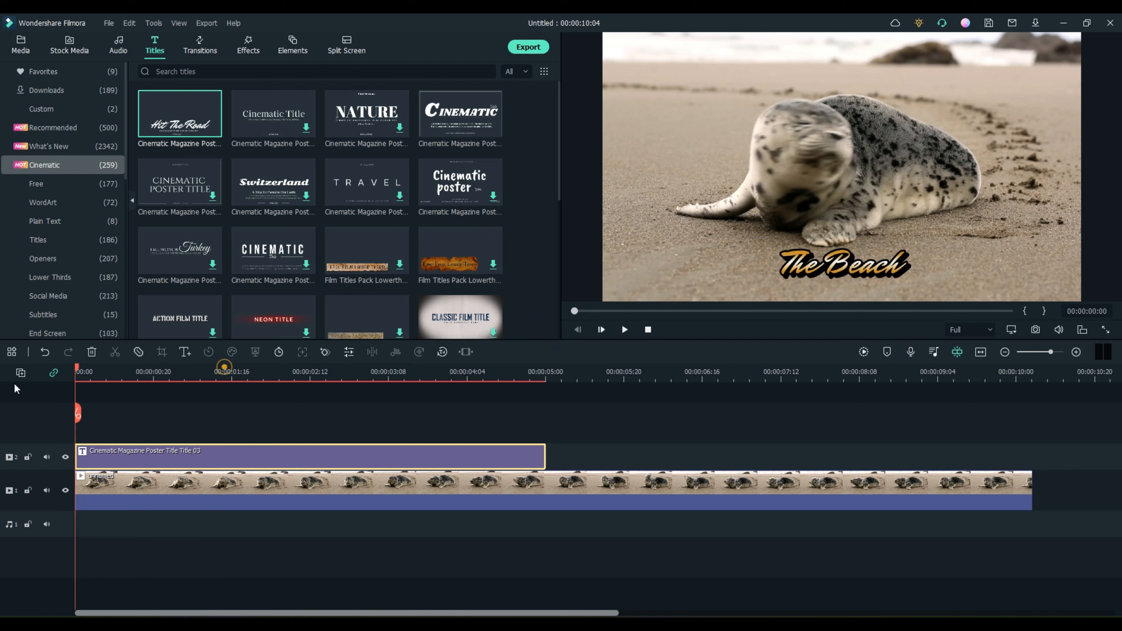
pyautogui.click(624, 330)
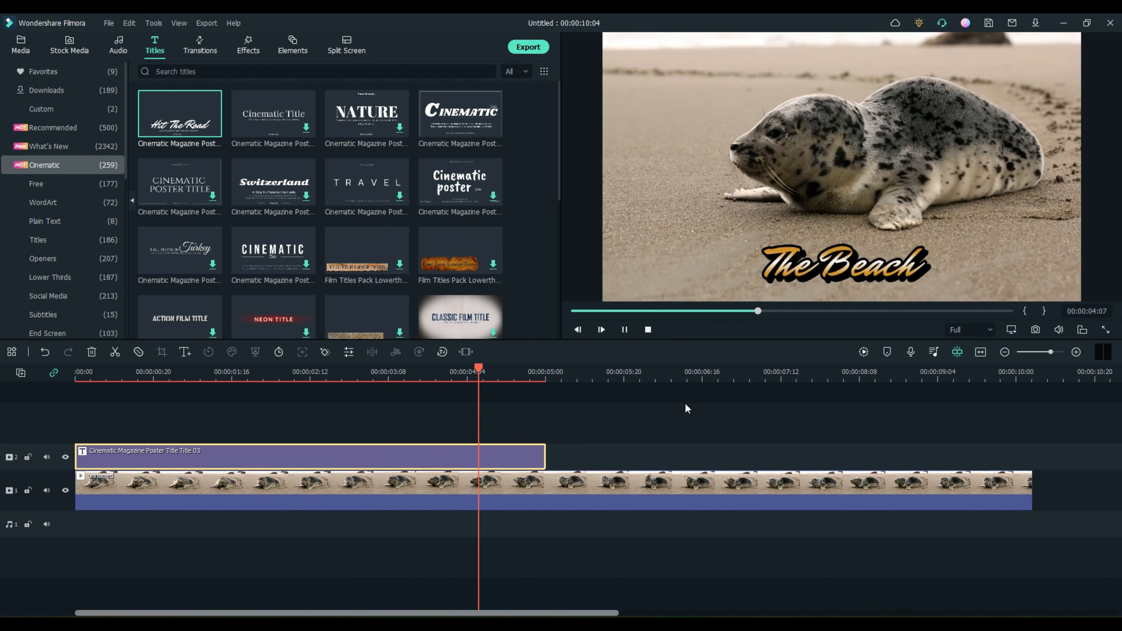
pyautogui.click(624, 330)
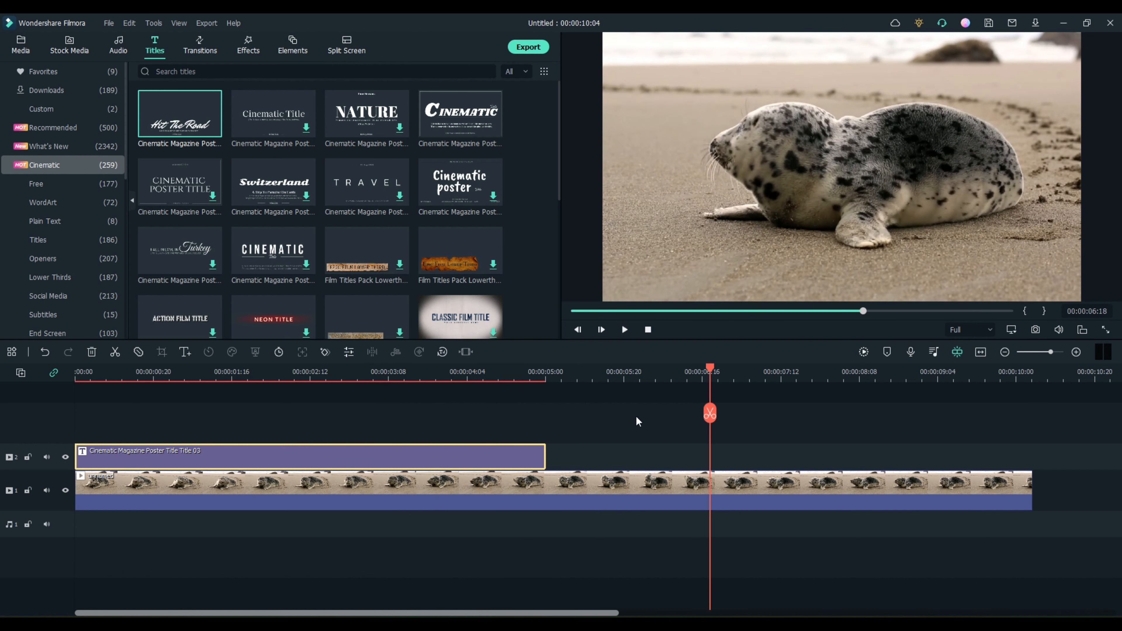
# Step: Delete "The Beach" title from track 2
pyautogui.click(30, 45)
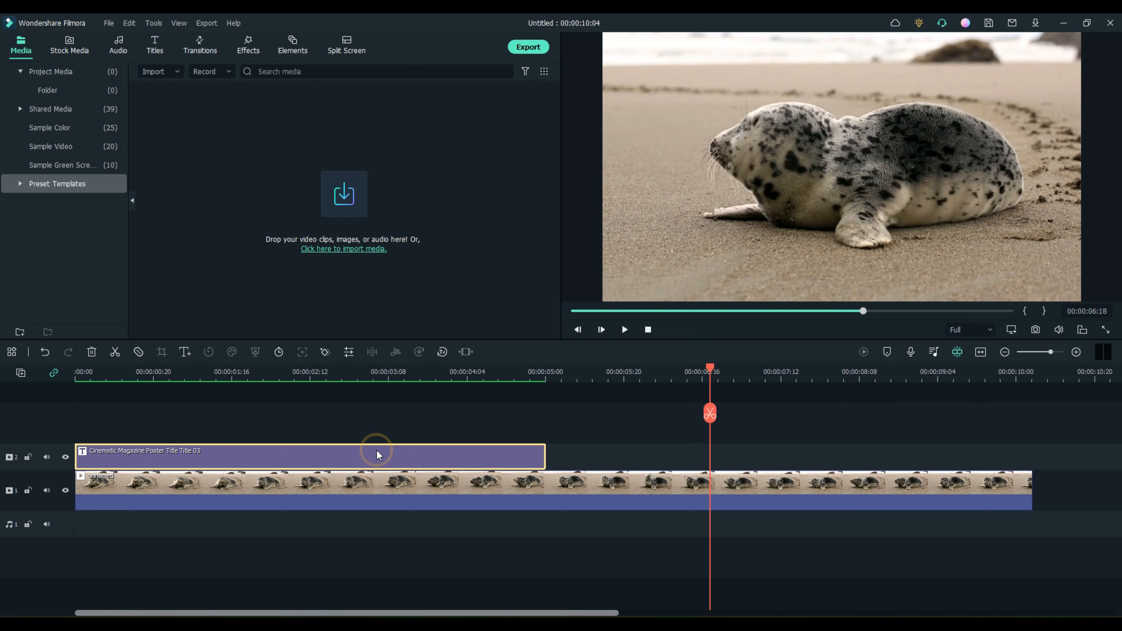
pyautogui.press('Delete')
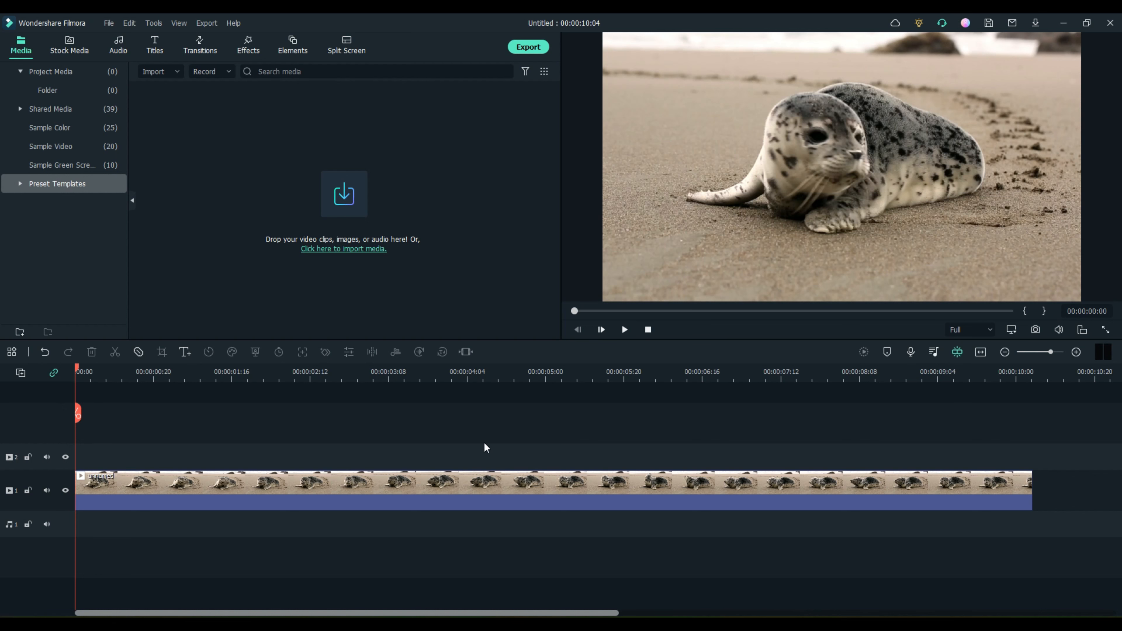
# Step: Add the downloaded stock clip of a sunset above the clouds right after the seal clip on track 1
pyautogui.moveTo(578, 381); pyautogui.dragTo(483, 386)
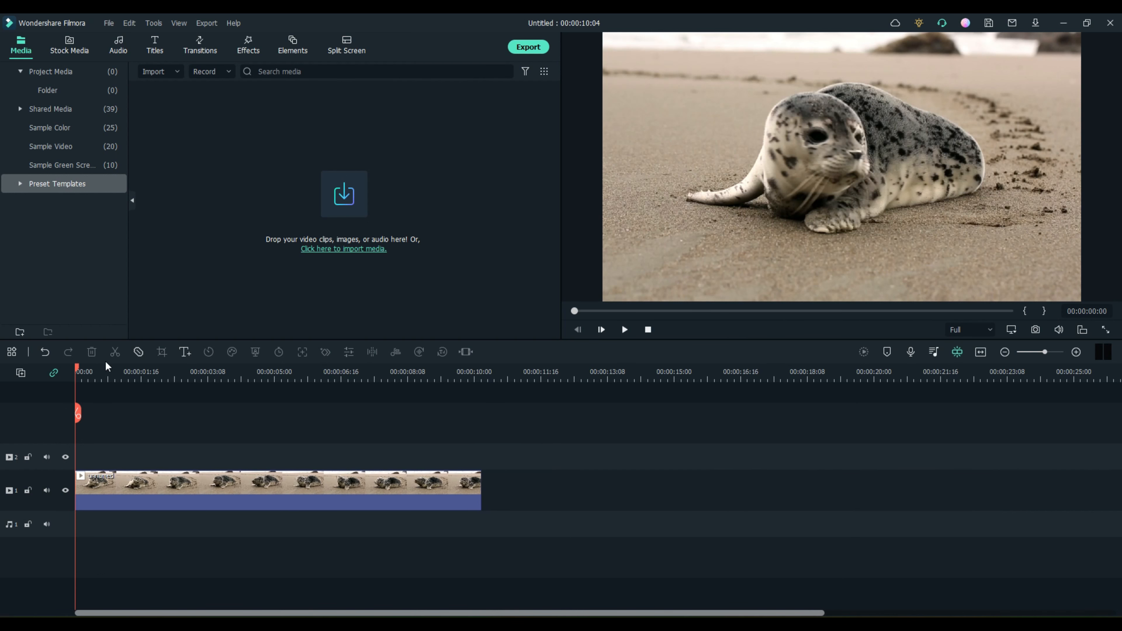
pyautogui.click(63, 44)
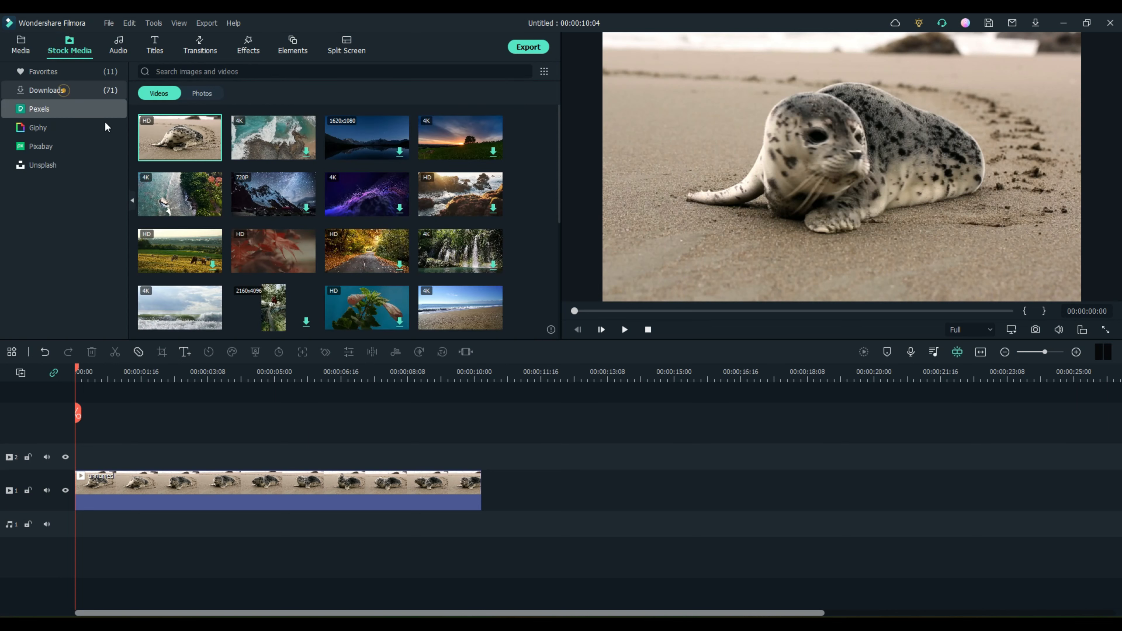
pyautogui.click(63, 90)
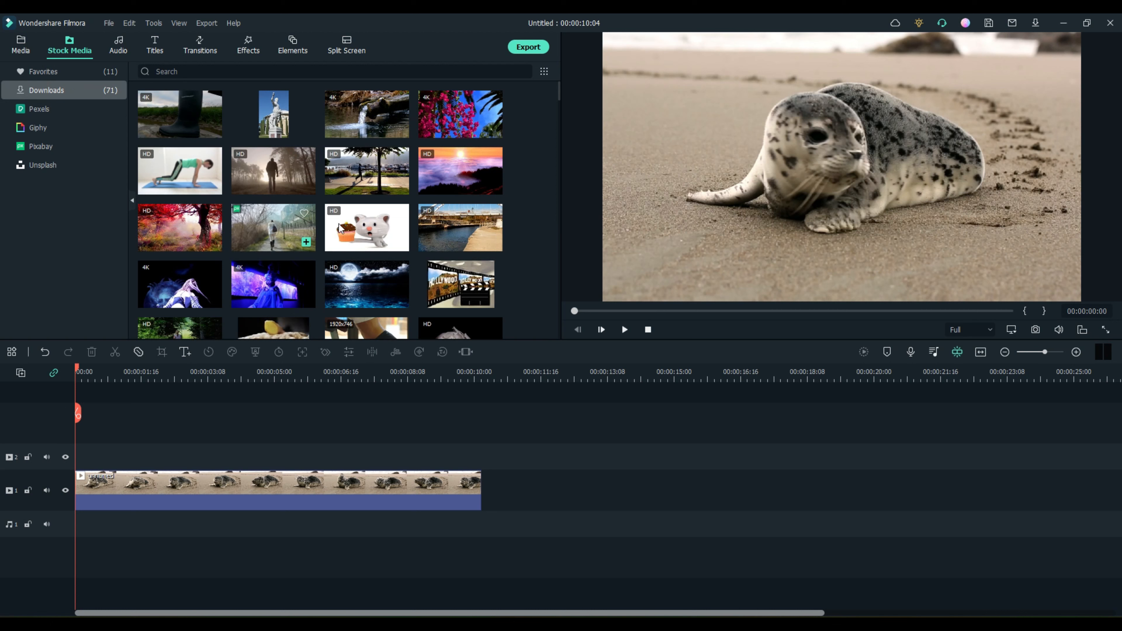
pyautogui.moveTo(439, 173); pyautogui.dragTo(494, 496)
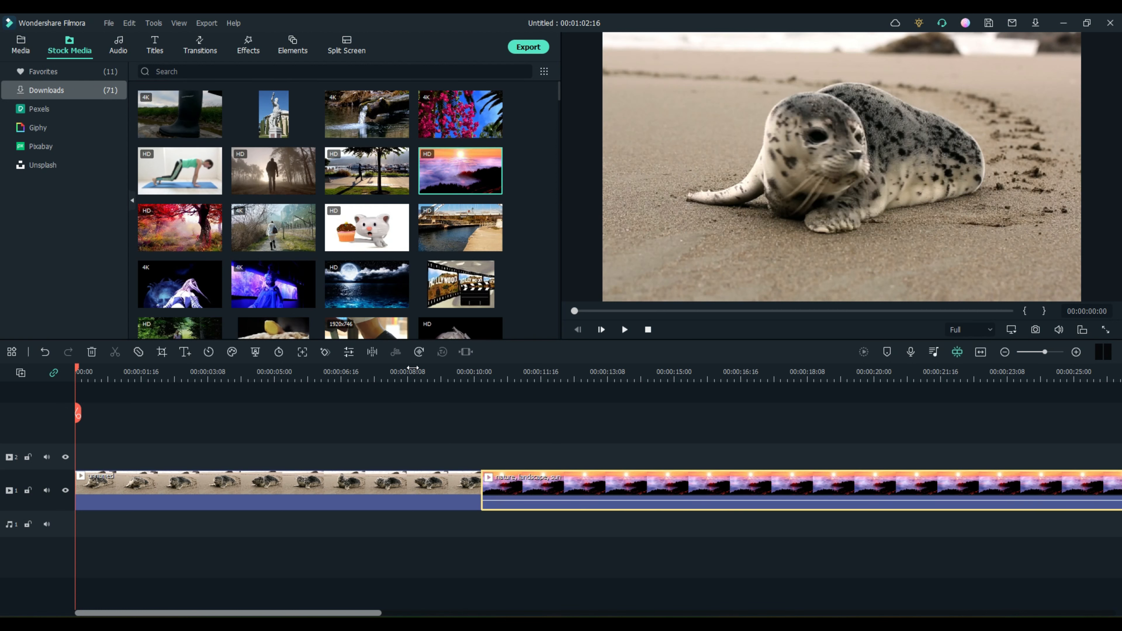
# Step: Color-match the sunset clip to the seal clip's frame at 00:00:03:07 and accept the result
pyautogui.click(412, 370)
pyautogui.moveTo(414, 368); pyautogui.dragTo(451, 386)
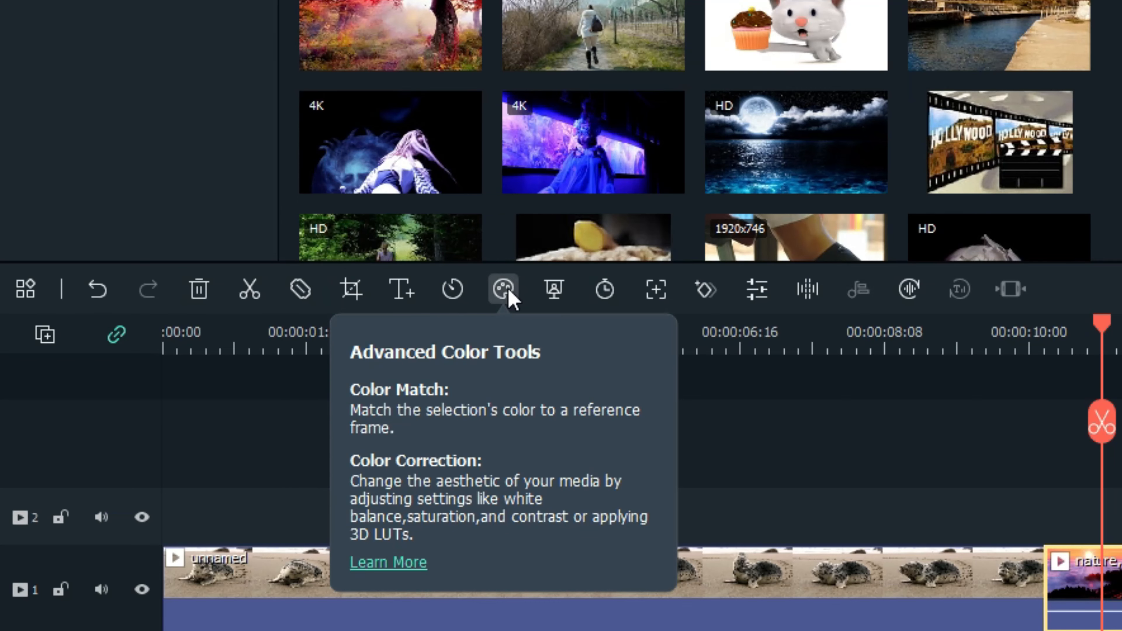
pyautogui.click(509, 292)
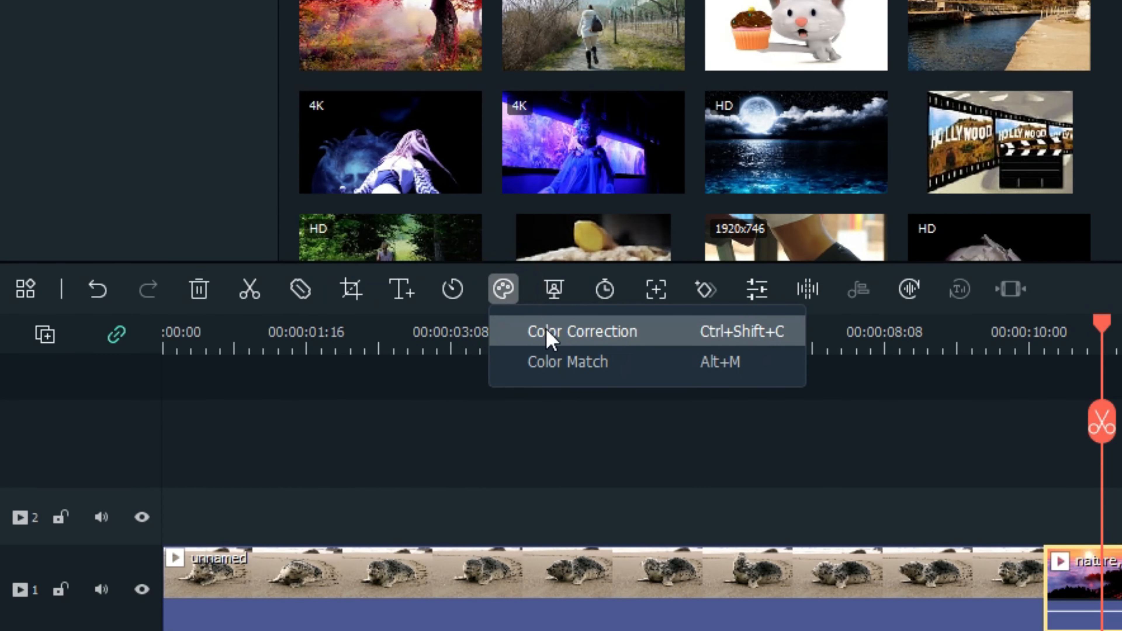
pyautogui.click(562, 364)
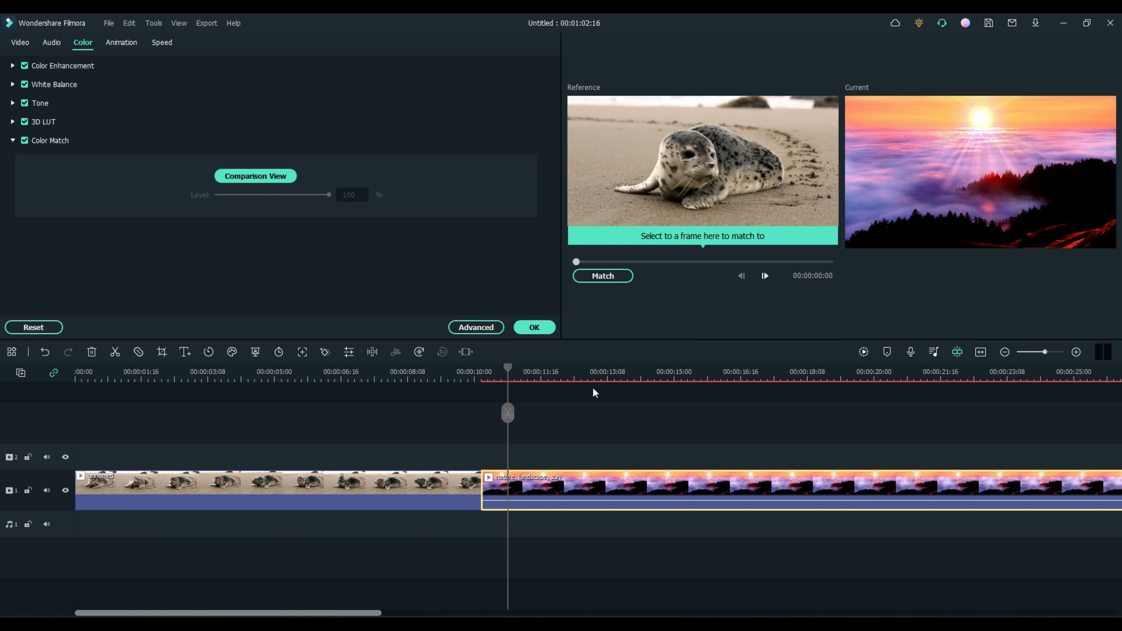
pyautogui.moveTo(576, 261); pyautogui.dragTo(591, 264)
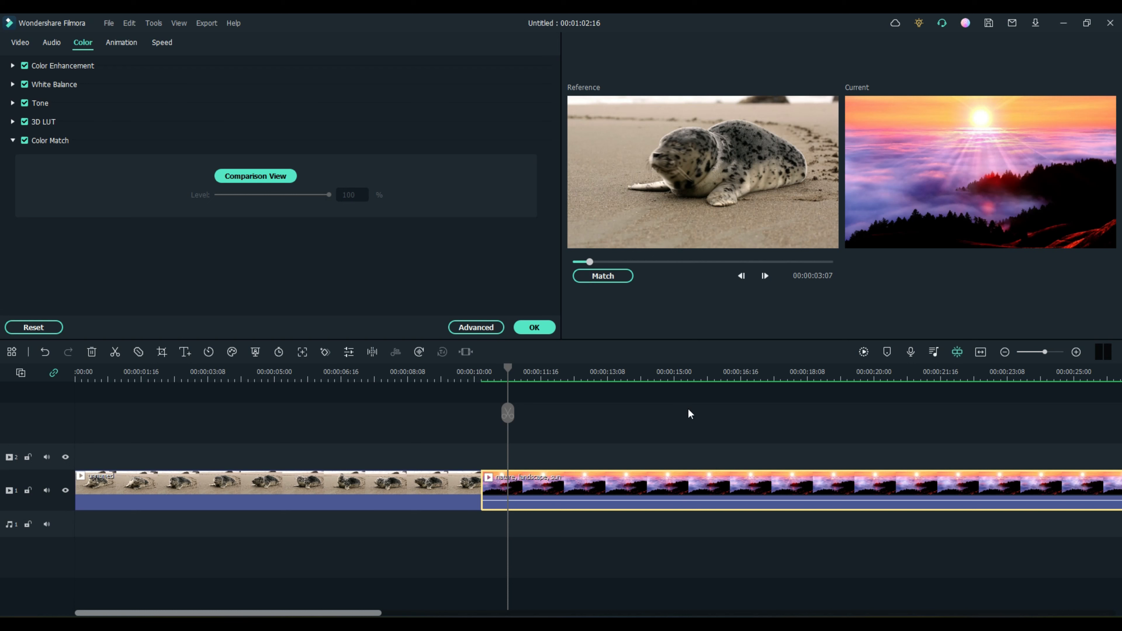
pyautogui.click(605, 277)
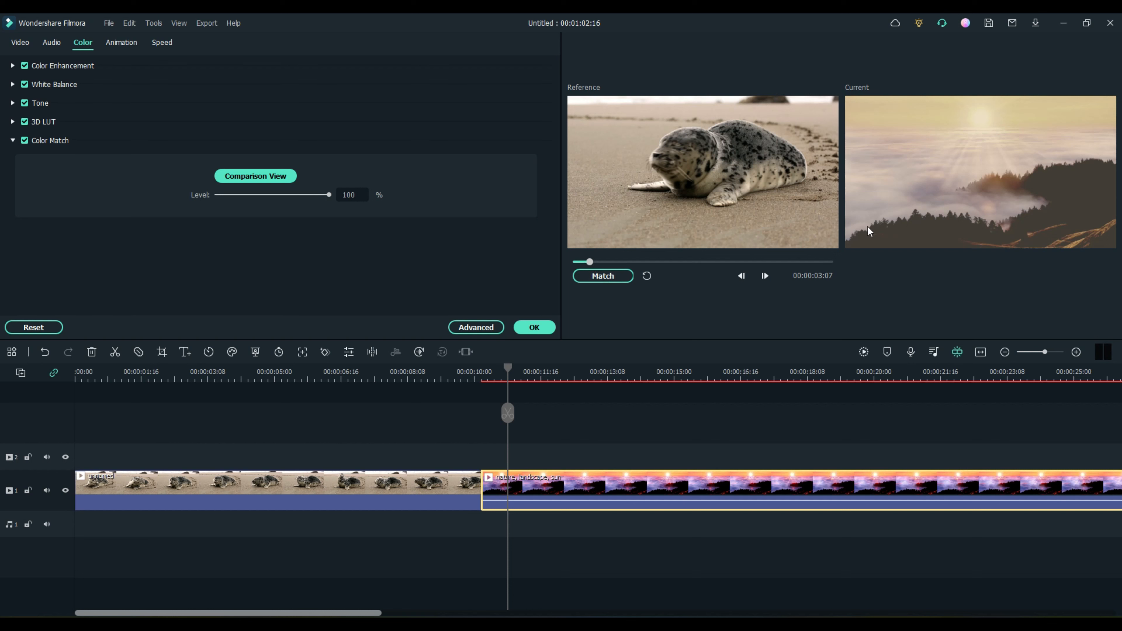
pyautogui.click(528, 329)
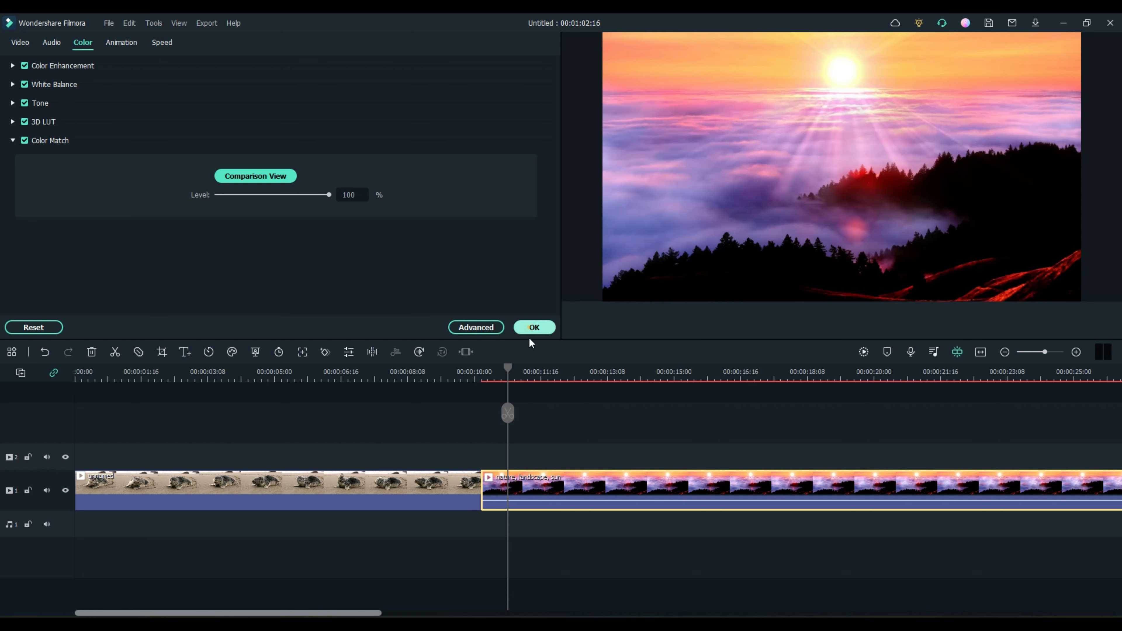
# Step: Compare the two clips' colors across their joint, and split the sunset clip at 00:00:12:14
pyautogui.moveTo(502, 368); pyautogui.dragTo(442, 401)
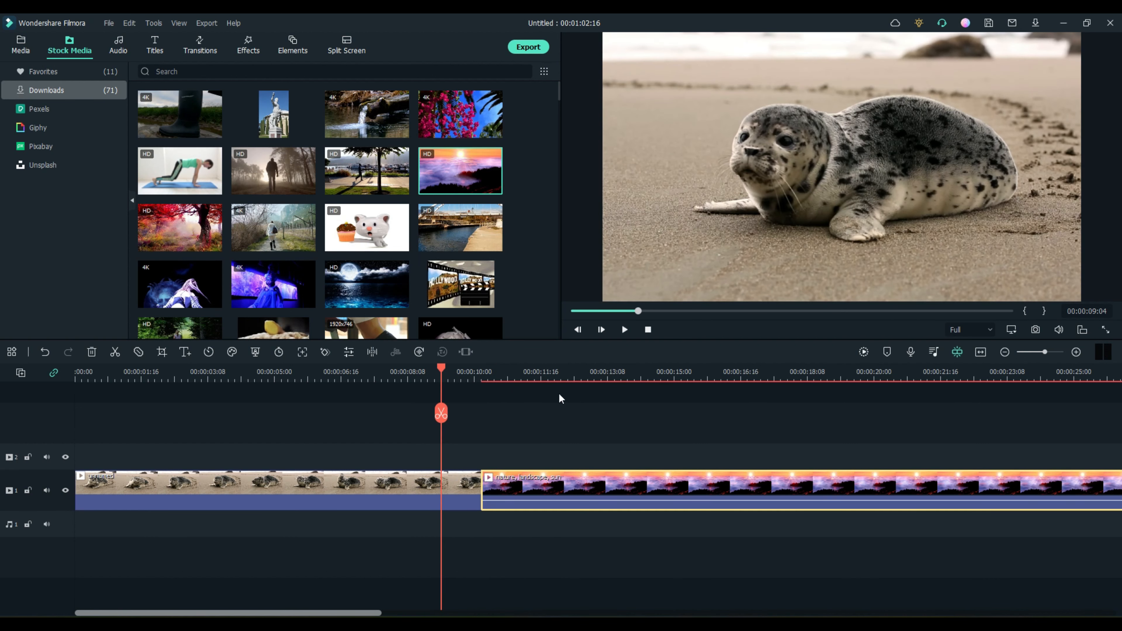
pyautogui.moveTo(443, 365); pyautogui.dragTo(577, 365)
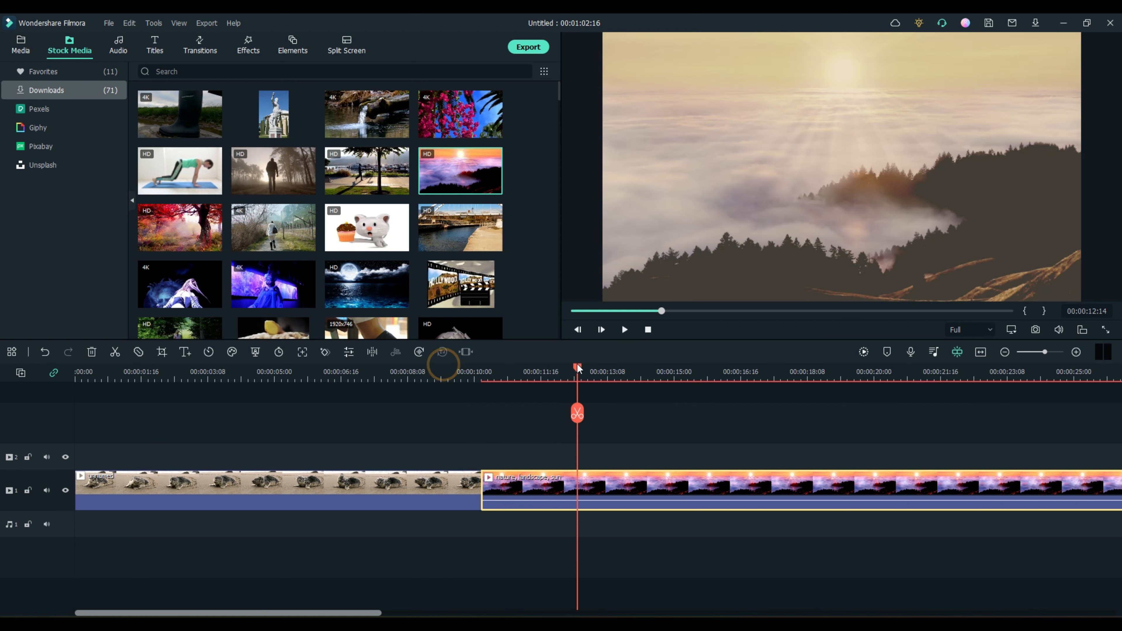
pyautogui.click(578, 414)
# Step: Insert the short sunset piece into the seal clip at about 2.5 seconds and delete the remaining sunset footage
pyautogui.click(535, 483)
pyautogui.moveTo(535, 485); pyautogui.dragTo(229, 482)
pyautogui.click(789, 474)
pyautogui.press('Delete')
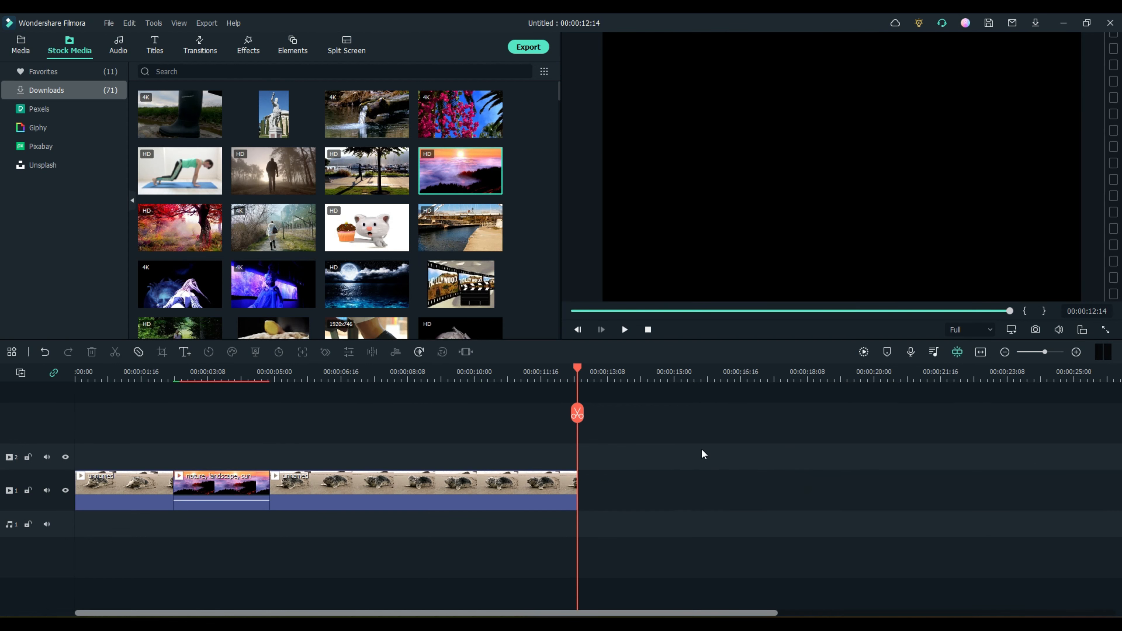
# Step: Play the timeline through the inserted sunset piece to check how it blends with the seal footage
pyautogui.moveTo(578, 367); pyautogui.dragTo(125, 373)
pyautogui.click(625, 330)
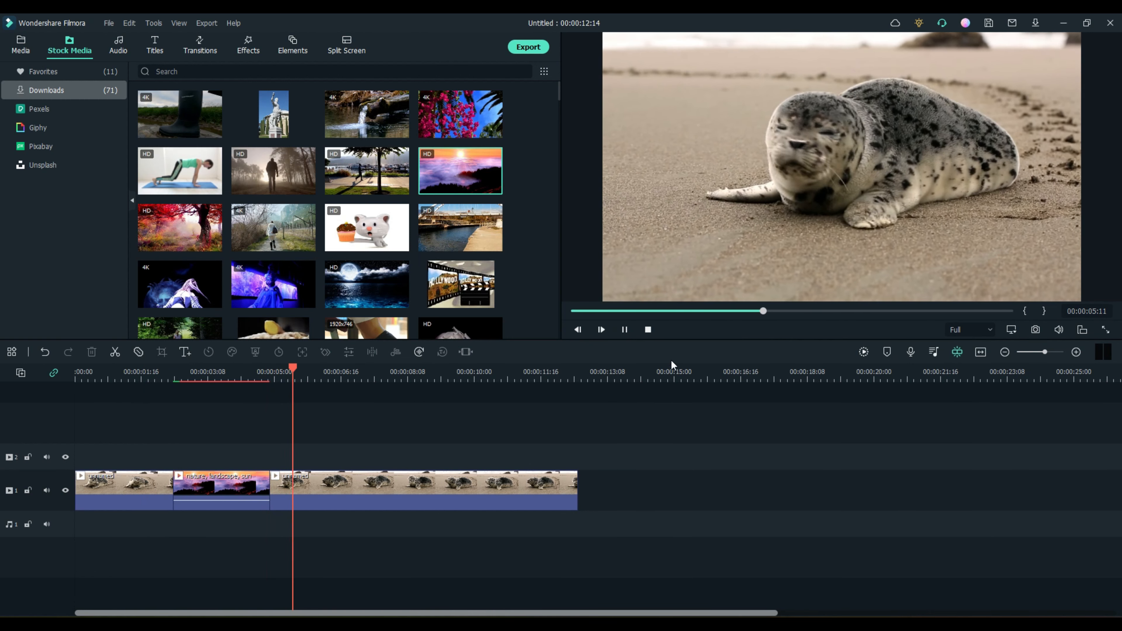
pyautogui.click(624, 331)
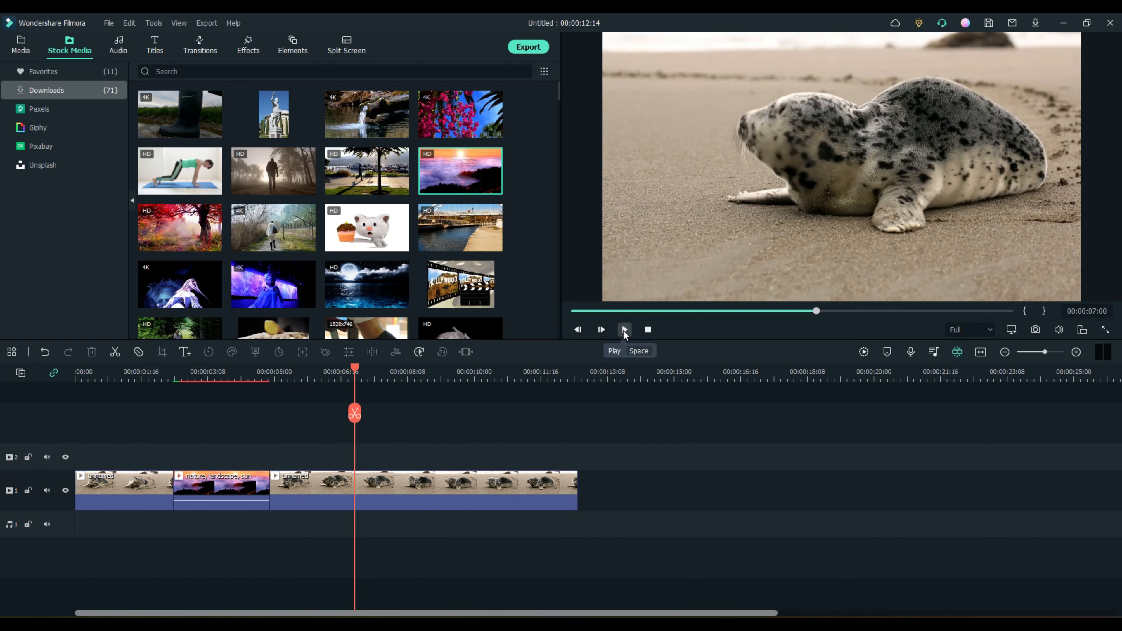
# Step: Move the sunset piece behind the seal footage and close the gaps between the clips on track 1
pyautogui.click(205, 501)
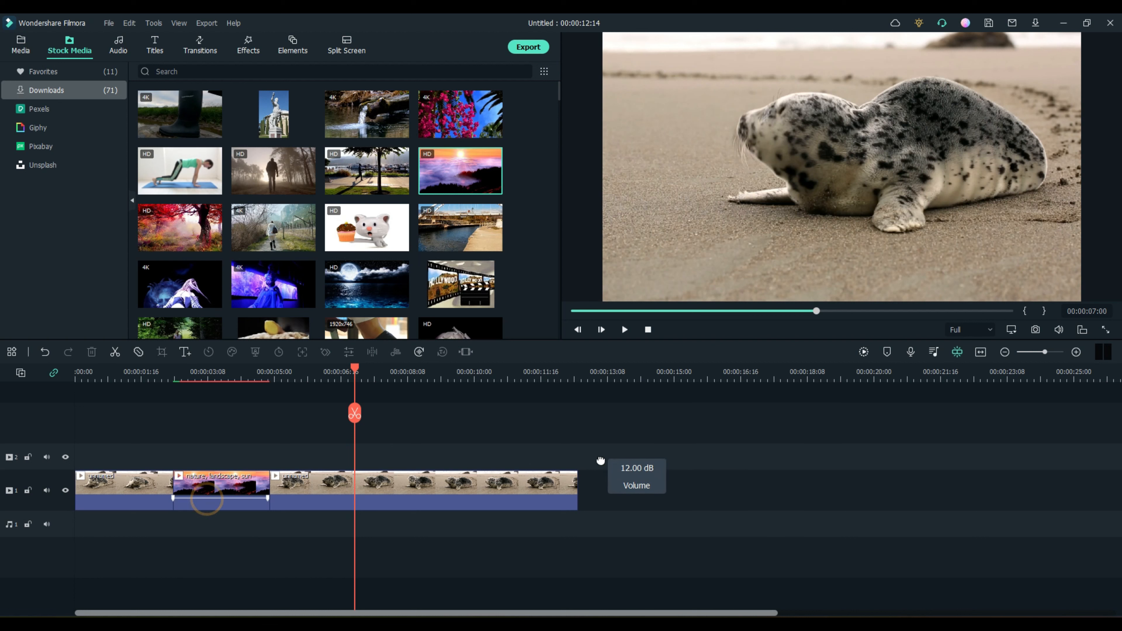
pyautogui.moveTo(225, 484); pyautogui.dragTo(638, 478)
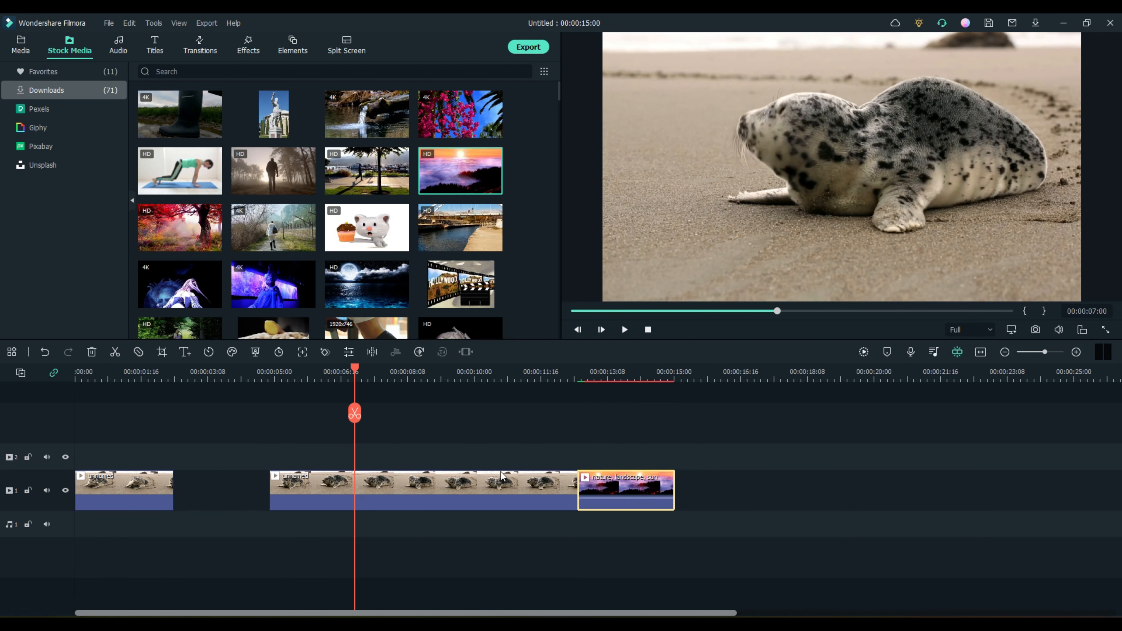
pyautogui.moveTo(408, 484); pyautogui.dragTo(308, 491)
pyautogui.moveTo(610, 486); pyautogui.dragTo(514, 489)
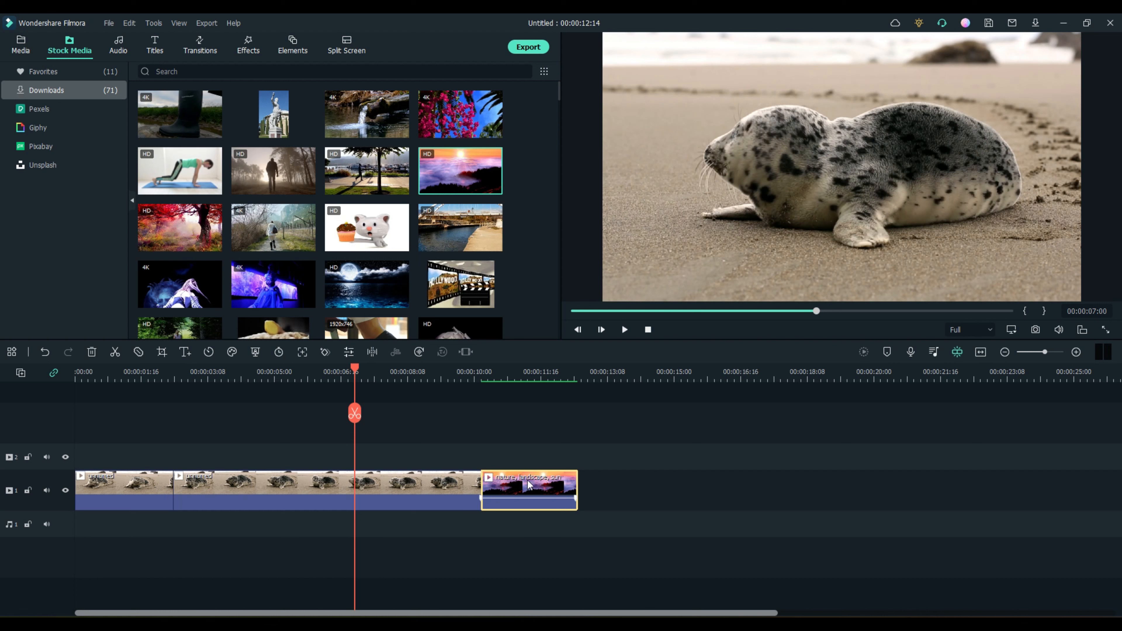
# Step: Undo the clip moves, the sunset clip's cut and its color match, back to the two full-length clips
pyautogui.click(501, 451)
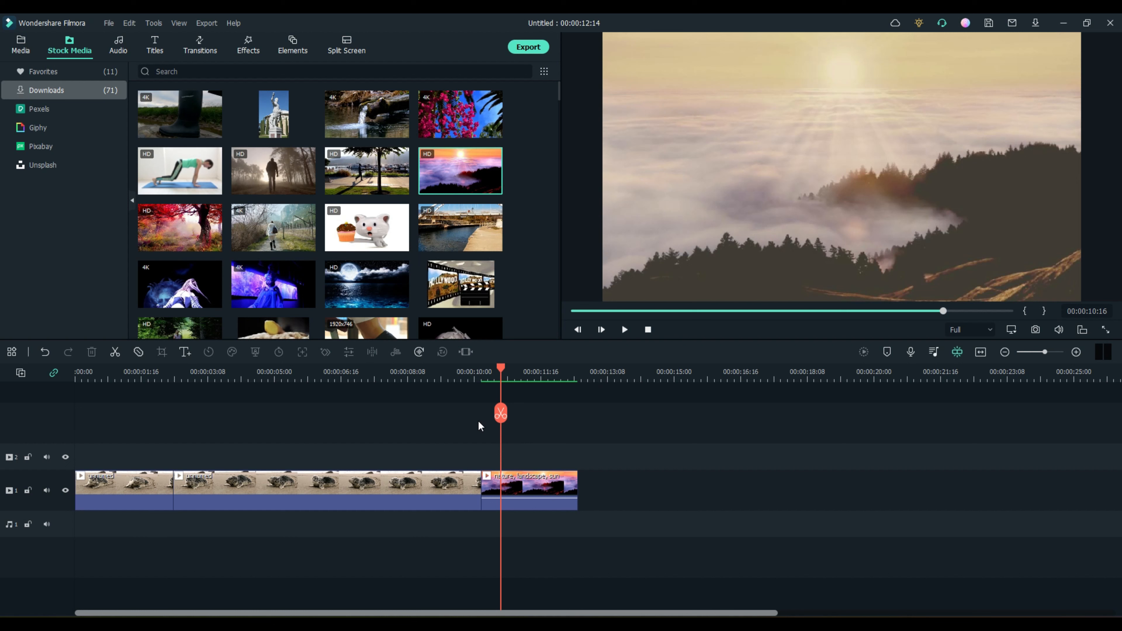
pyautogui.hotkey('ctrl', 'z')
pyautogui.hotkey('ctrl', 'z')
pyautogui.hotkey('ctrl', 'z')
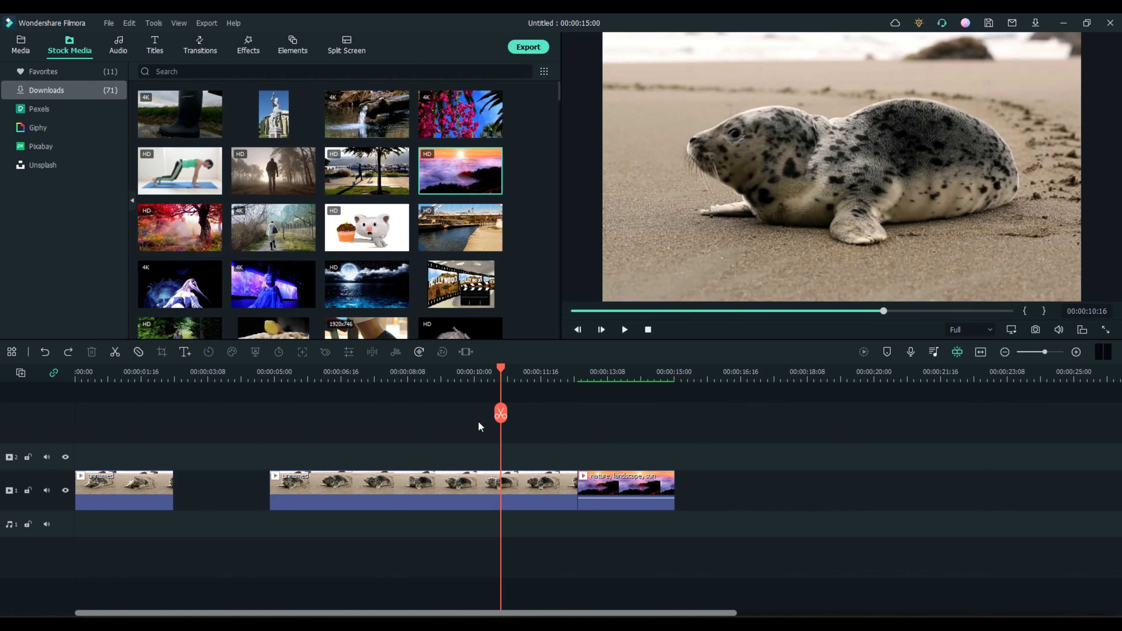
pyautogui.hotkey('ctrl', 'z')
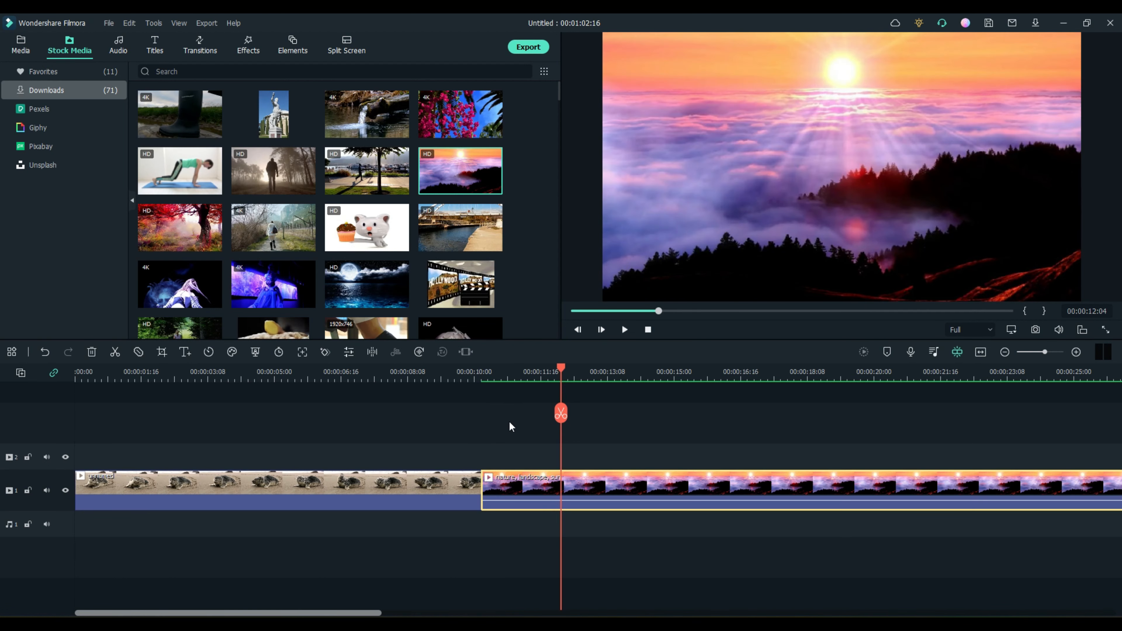
# Step: Move the sunset clip to the start of track 1 and place the seal clip directly behind it
pyautogui.moveTo(672, 375); pyautogui.dragTo(586, 380)
pyautogui.moveTo(291, 506); pyautogui.dragTo(548, 446)
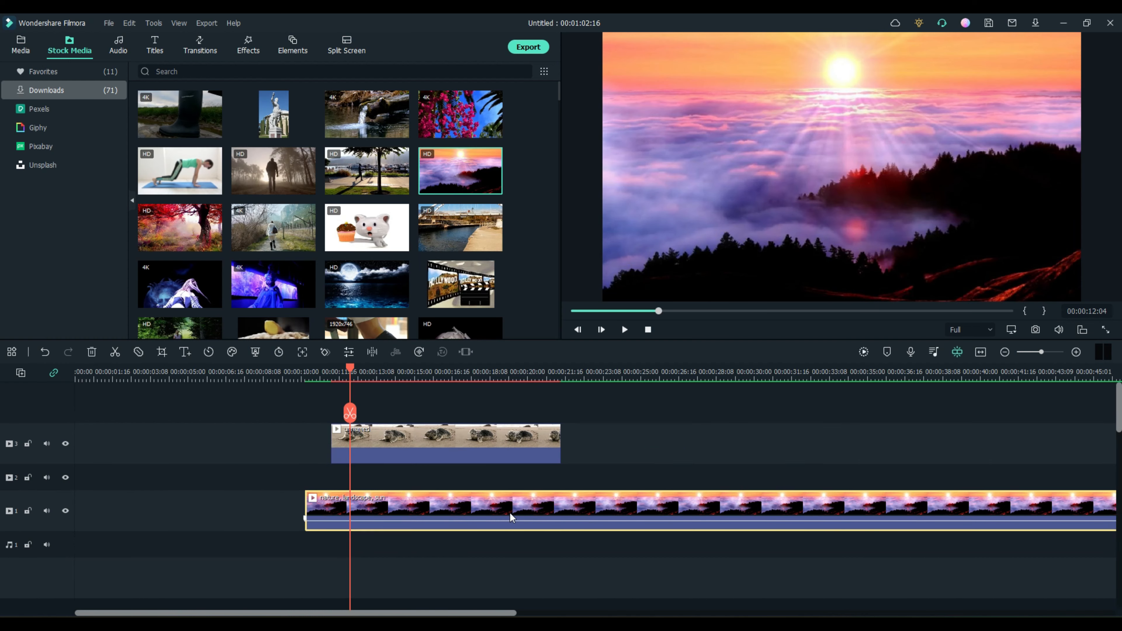
pyautogui.moveTo(509, 512); pyautogui.dragTo(278, 531)
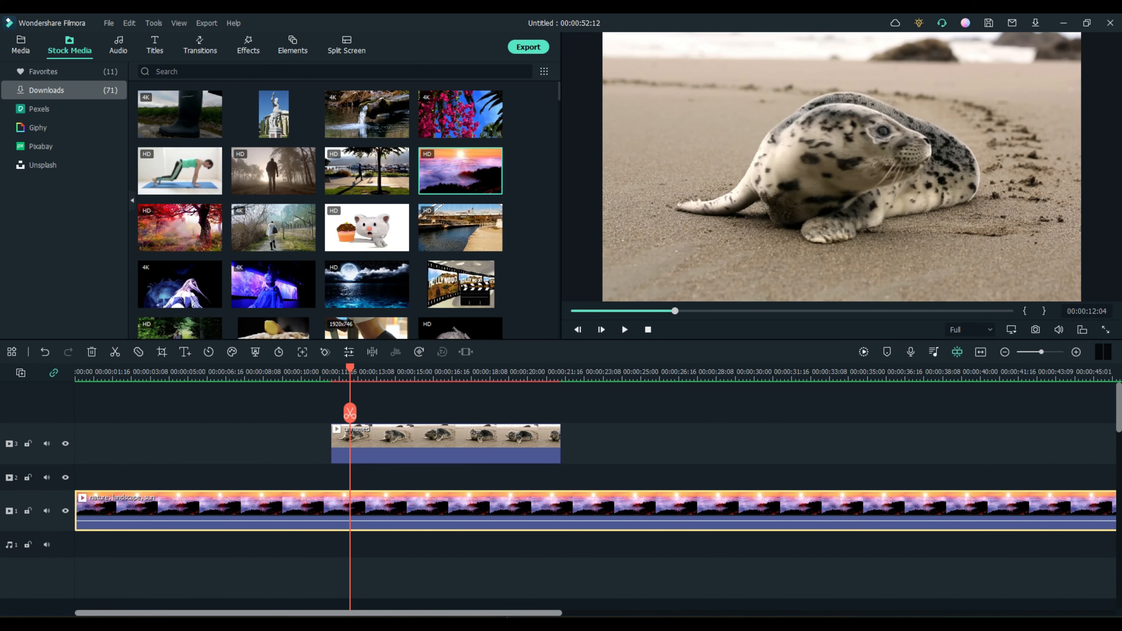
pyautogui.moveTo(481, 612); pyautogui.dragTo(673, 601)
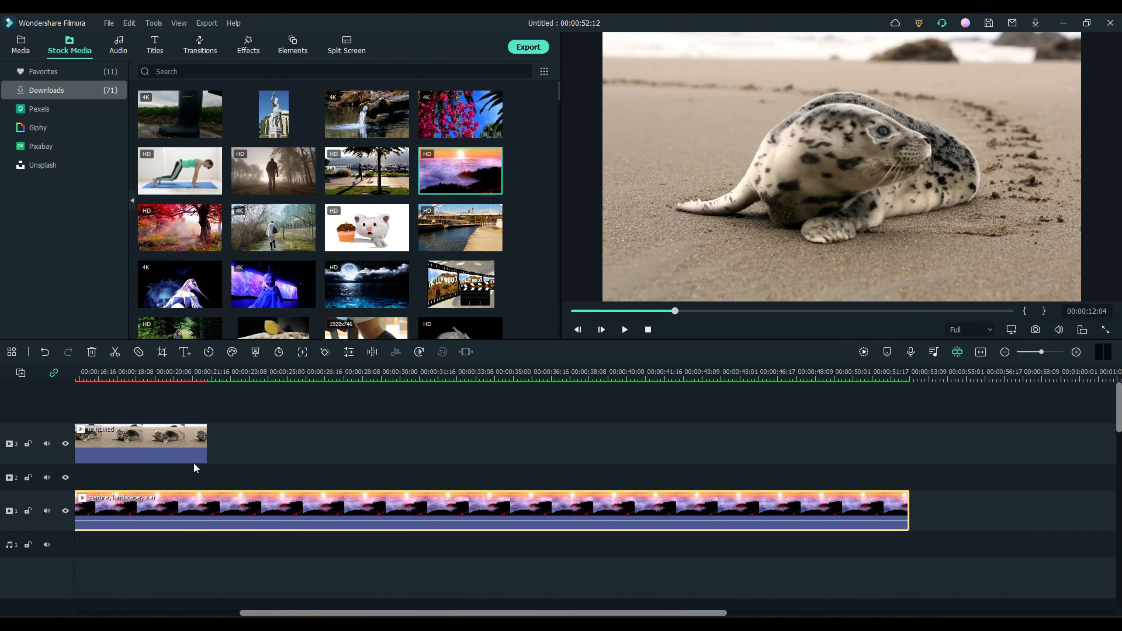
pyautogui.moveTo(142, 443); pyautogui.dragTo(1013, 519)
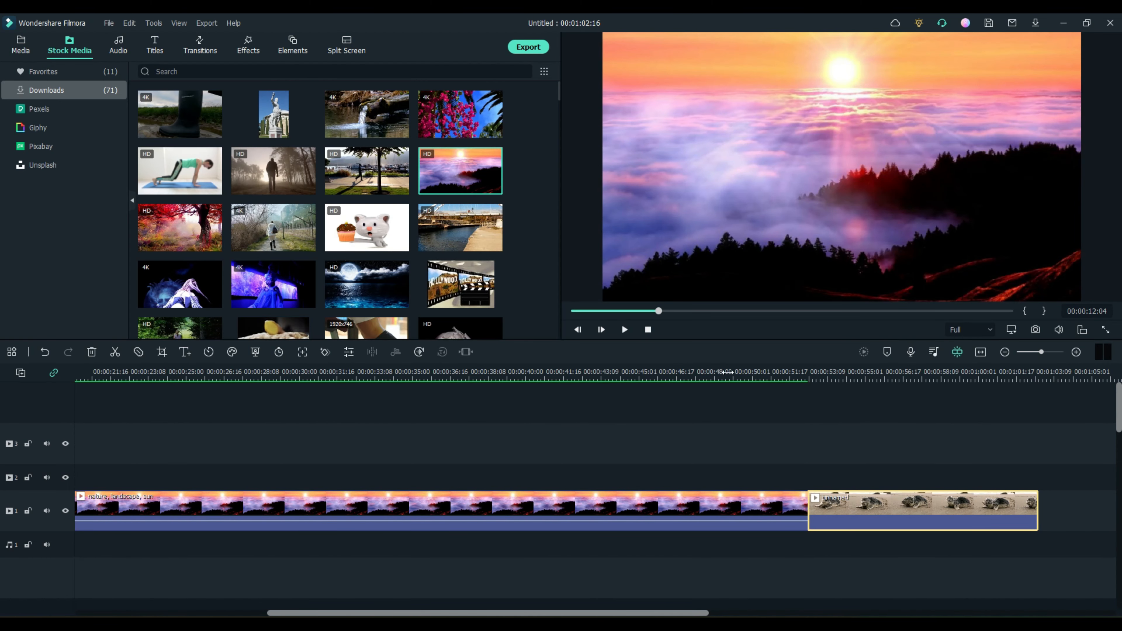
# Step: Color-match the seal clip to the opening frame of the sunset clip at the 100% level and apply it
pyautogui.click(808, 373)
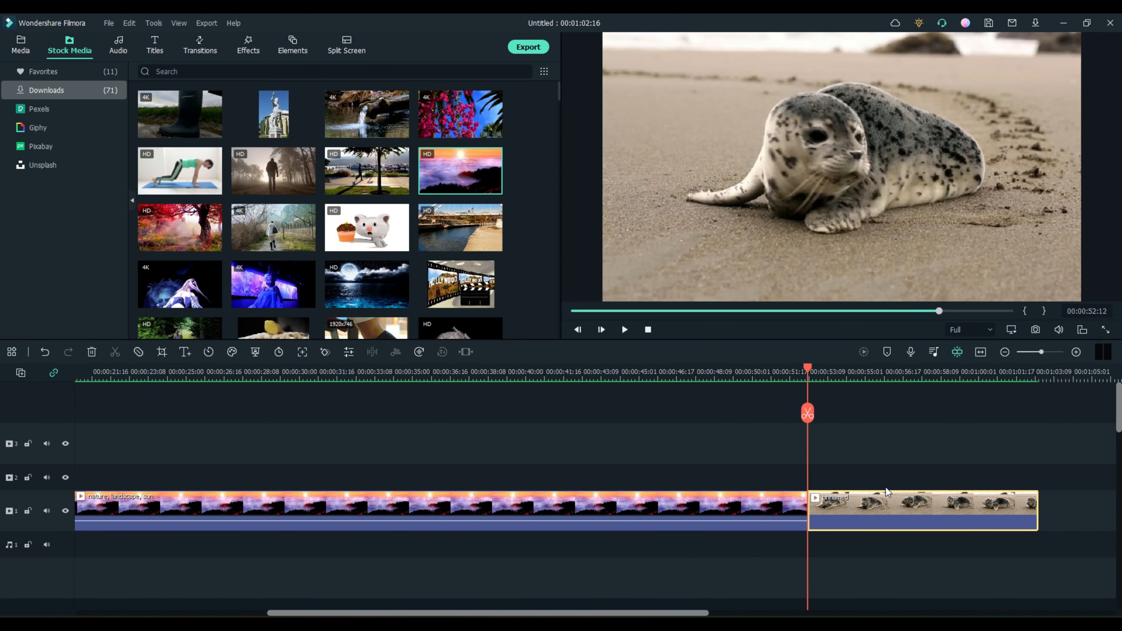
pyautogui.click(644, 505)
pyautogui.click(875, 507)
pyautogui.click(234, 354)
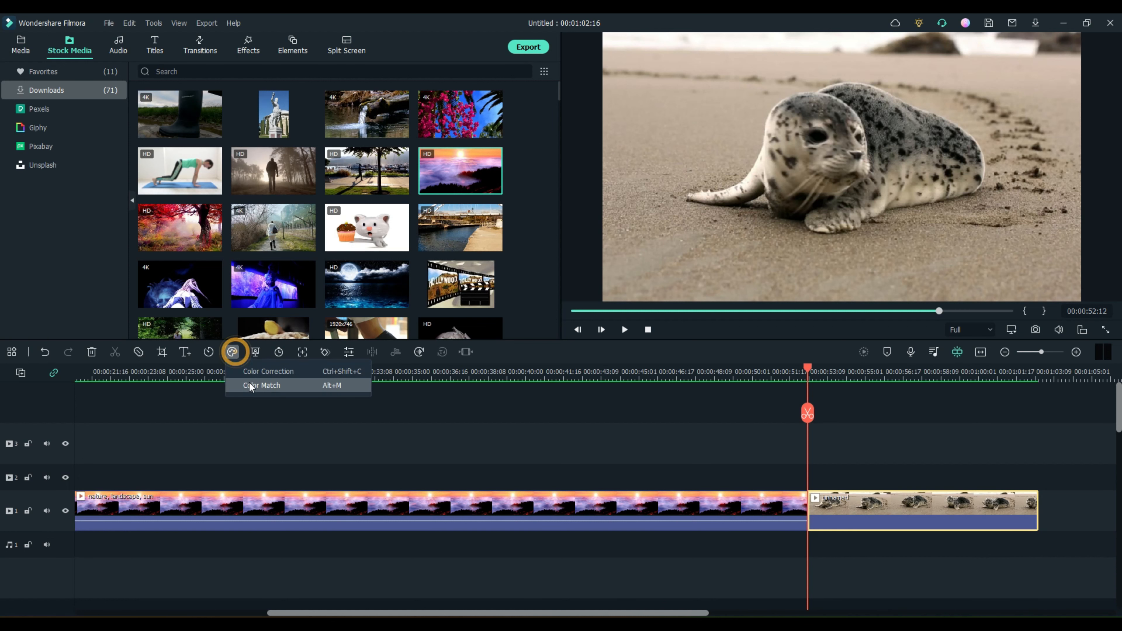
pyautogui.click(249, 384)
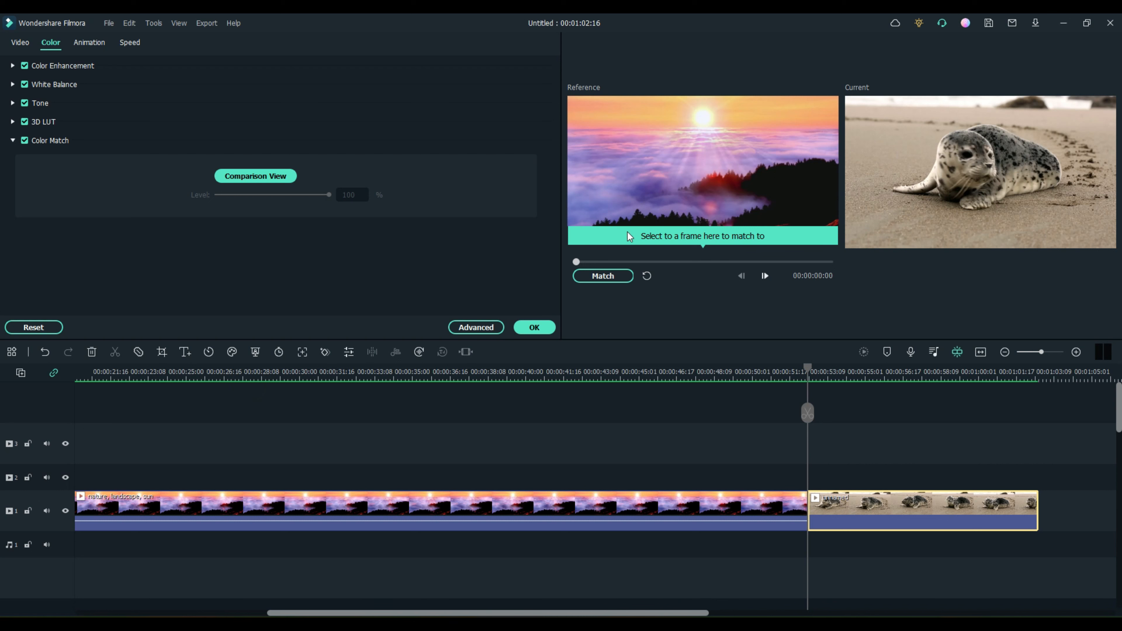
pyautogui.click(609, 277)
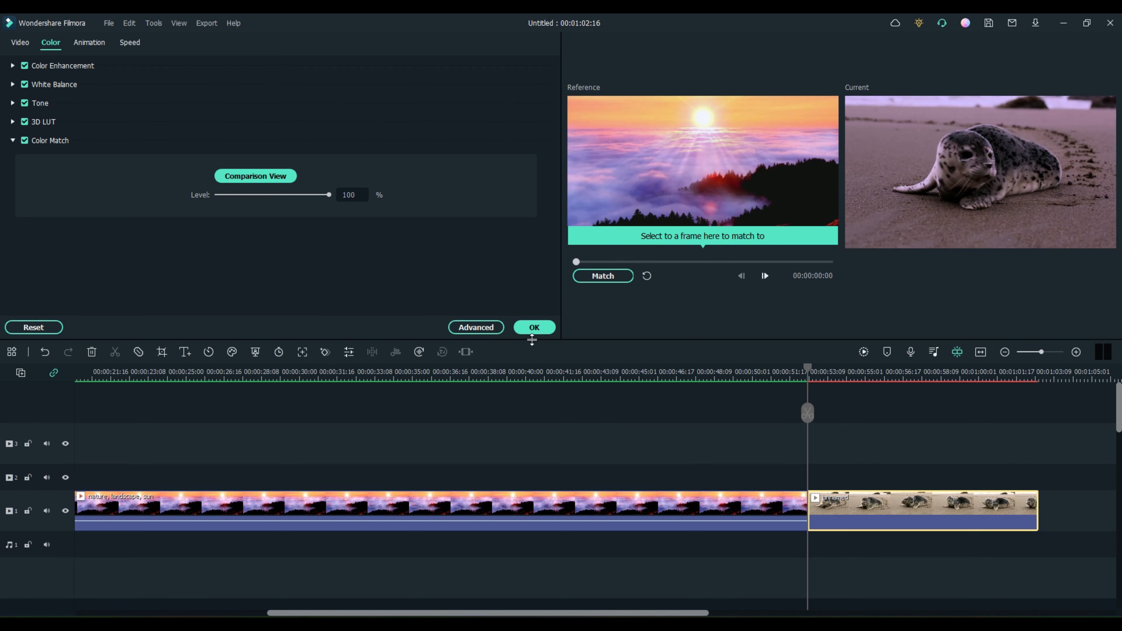
pyautogui.click(534, 329)
# Step: Play the timeline from about 47 seconds across the cut from the sunset clip into the seal clip
pyautogui.click(691, 375)
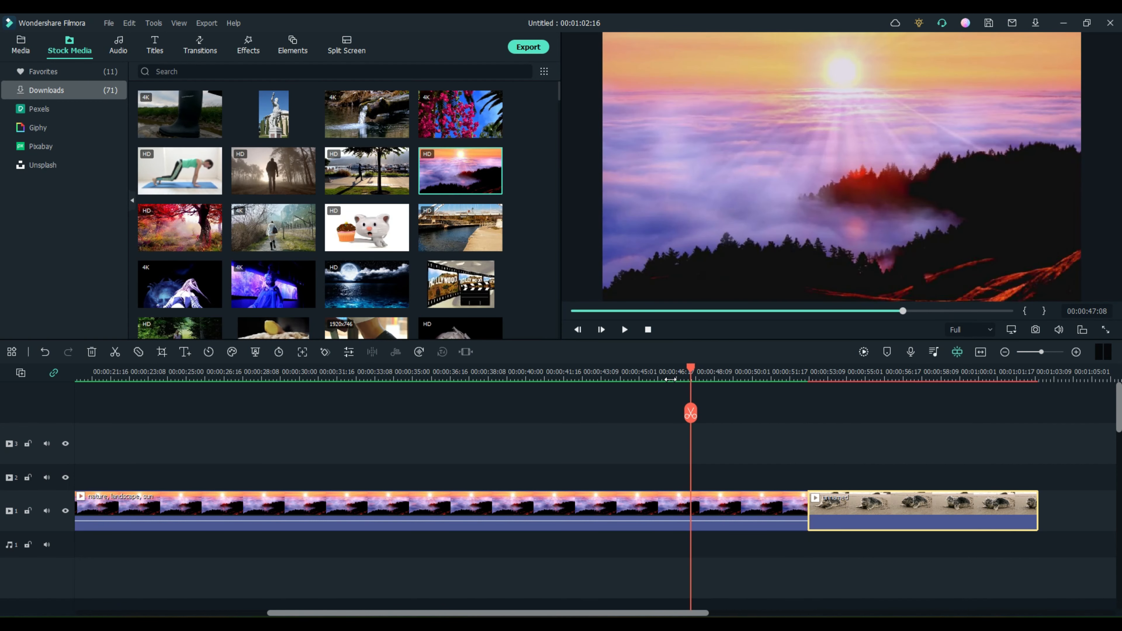
pyautogui.press('space')
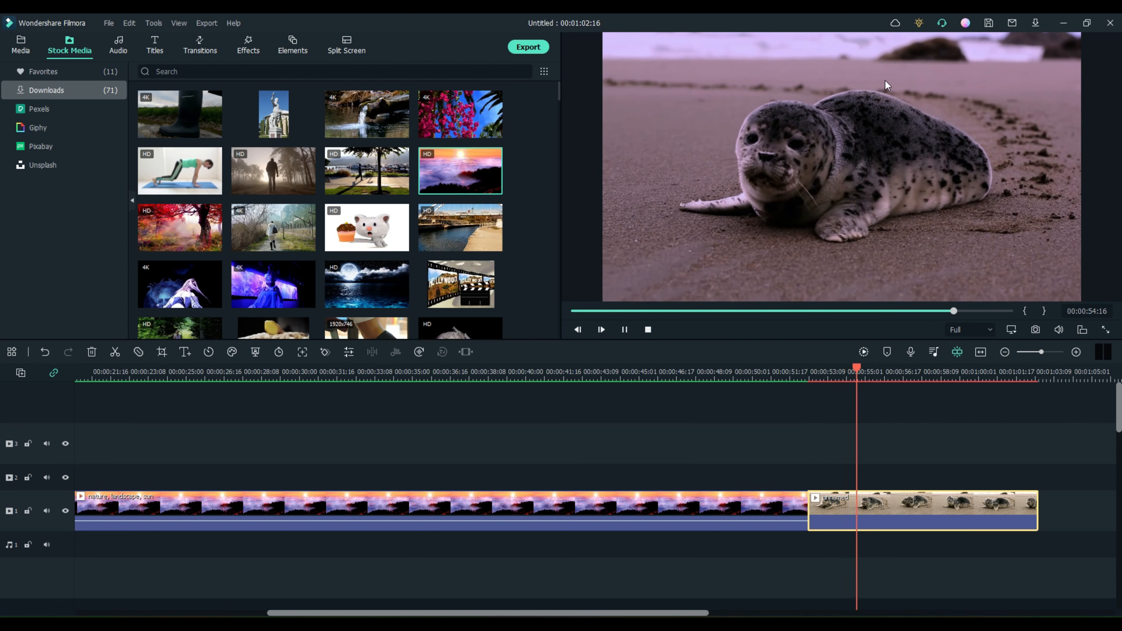
pyautogui.press('space')
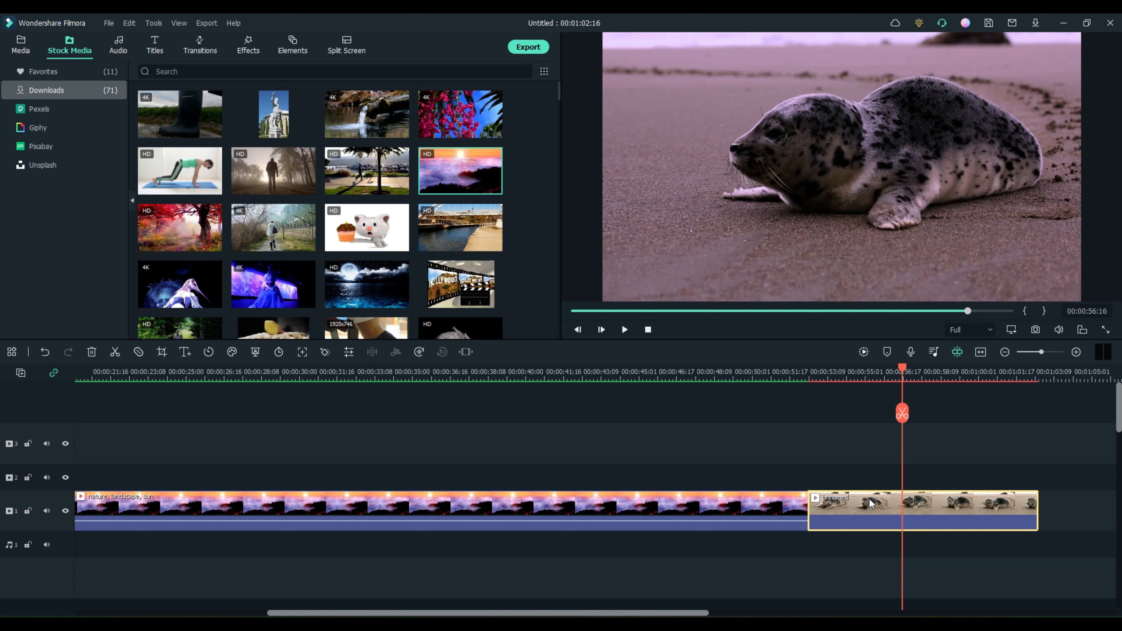
# Step: Insert the color-matched seal clip into the sunset clip at about 21 seconds and play through the first cut
pyautogui.moveTo(871, 508); pyautogui.dragTo(208, 504)
pyautogui.scroll(-3, 400, 375)
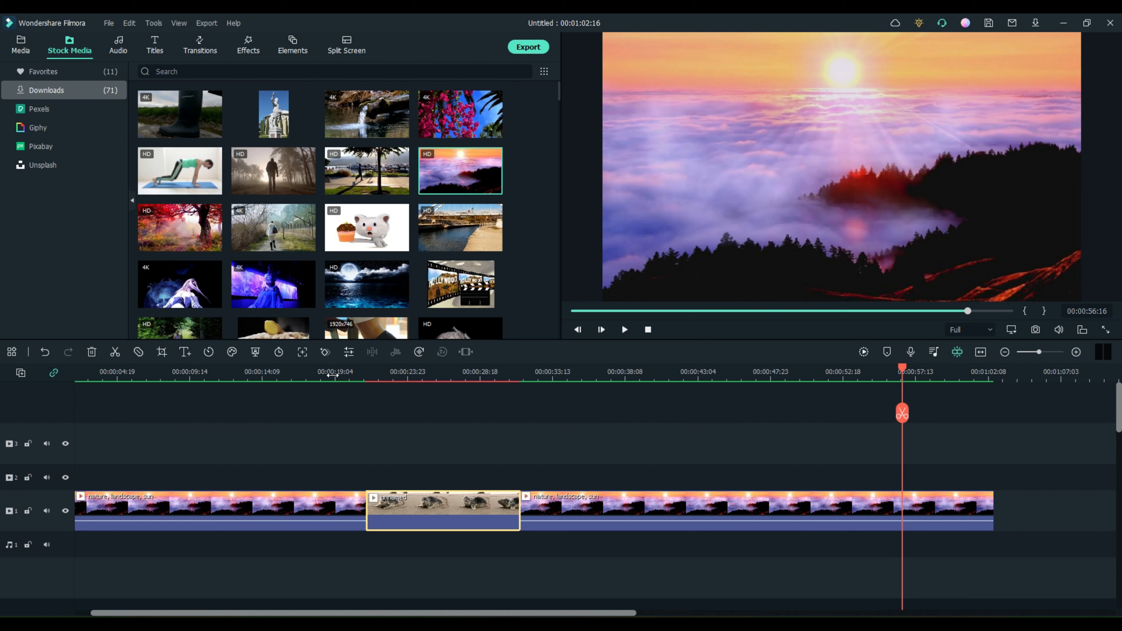
pyautogui.click(331, 376)
pyautogui.click(368, 385)
pyautogui.moveTo(369, 386); pyautogui.dragTo(375, 388)
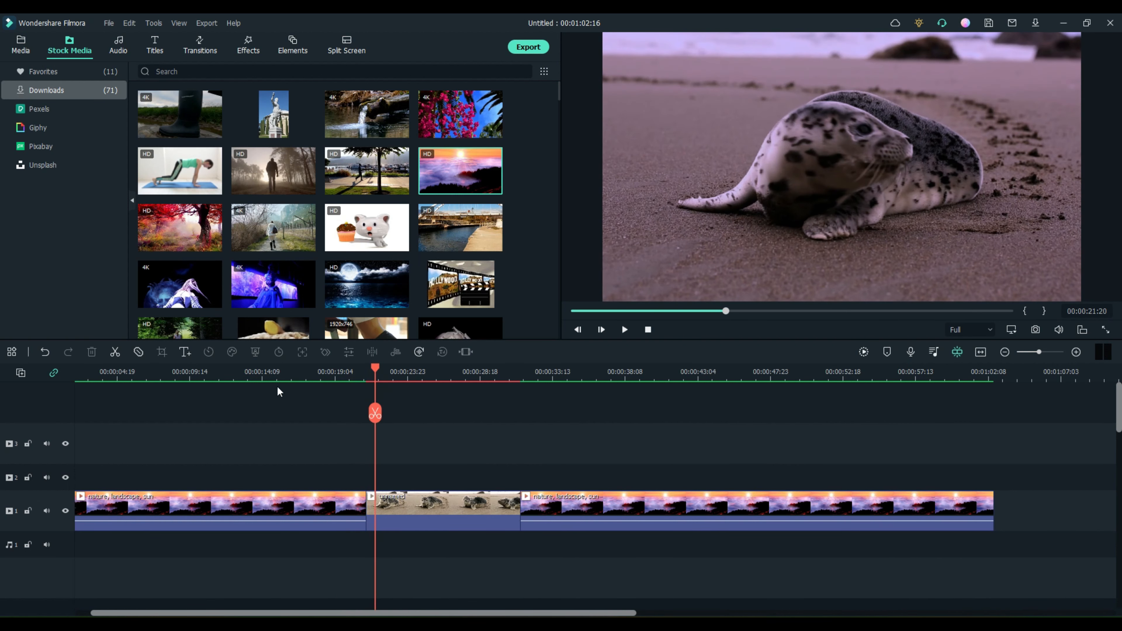
pyautogui.click(275, 372)
pyautogui.press('space')
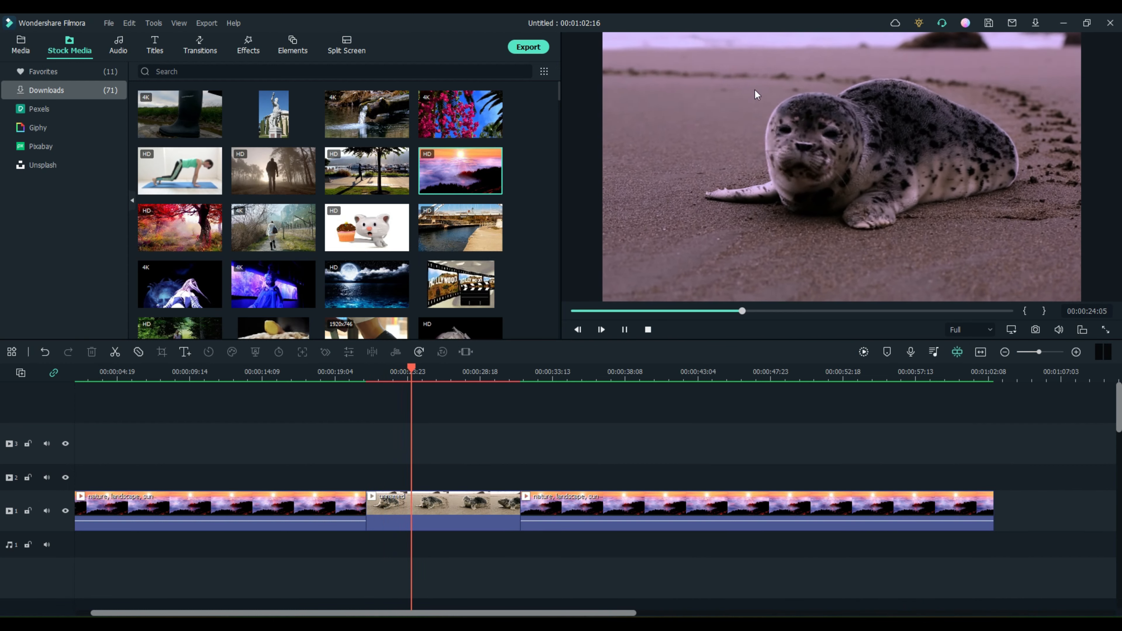
pyautogui.press('space')
# Step: Close the gap between the two sunset pieces on track 1 and delete the seal clip
pyautogui.moveTo(462, 511); pyautogui.dragTo(1103, 509)
pyautogui.click(698, 511)
pyautogui.moveTo(698, 510); pyautogui.dragTo(551, 513)
pyautogui.moveTo(1063, 512); pyautogui.dragTo(928, 523)
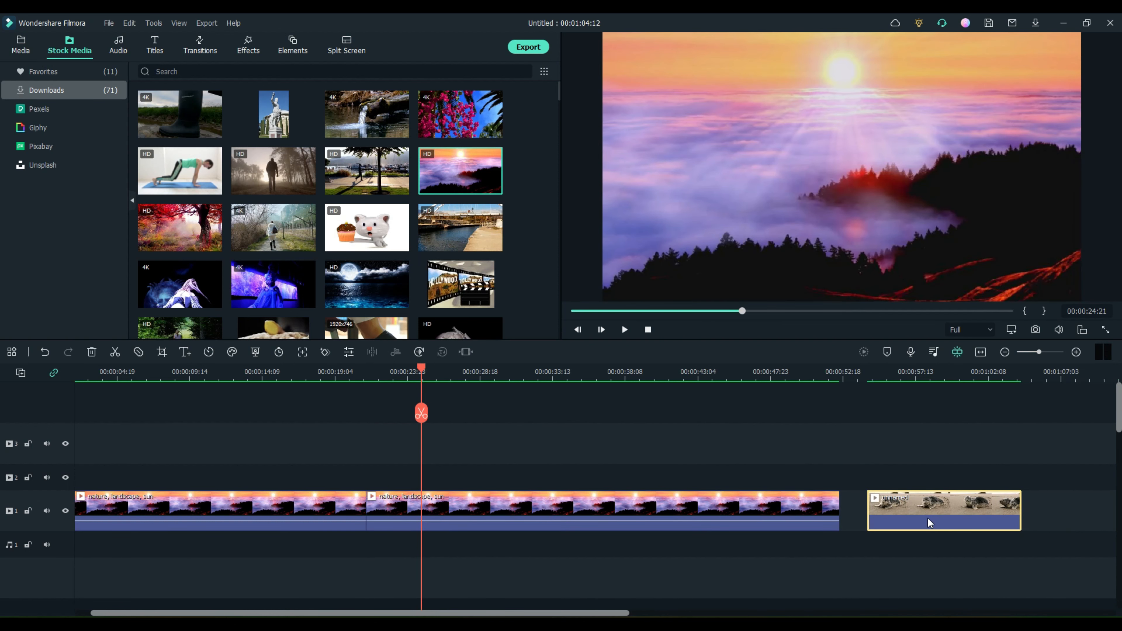
pyautogui.press('Delete')
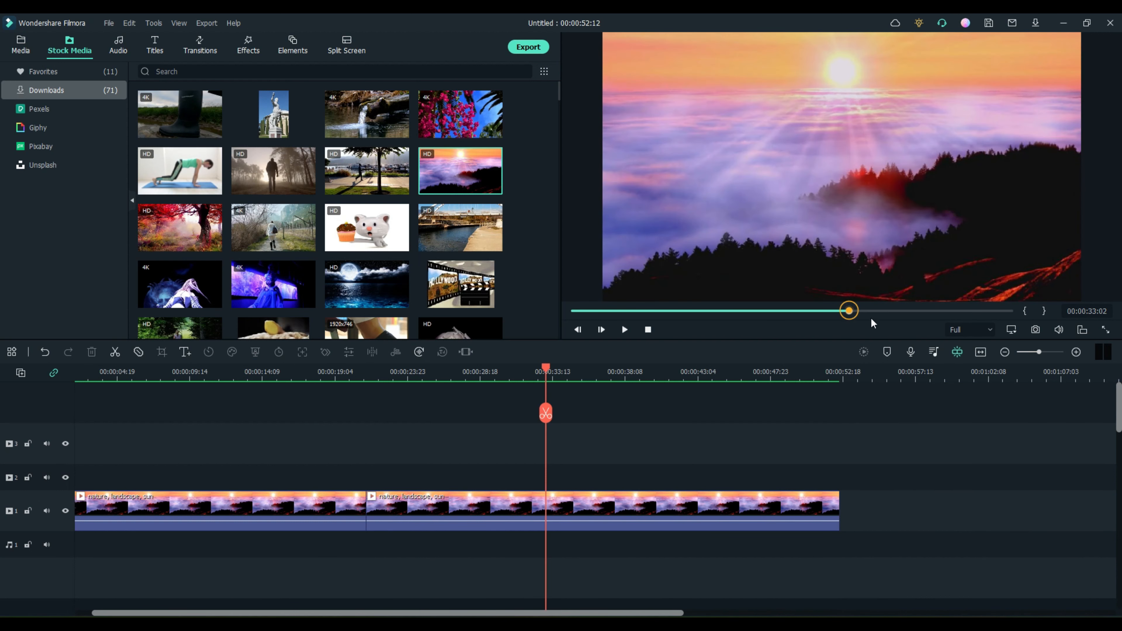
# Step: Return to the start of the timeline and open Color Correction for the first sunset piece
pyautogui.click(579, 329)
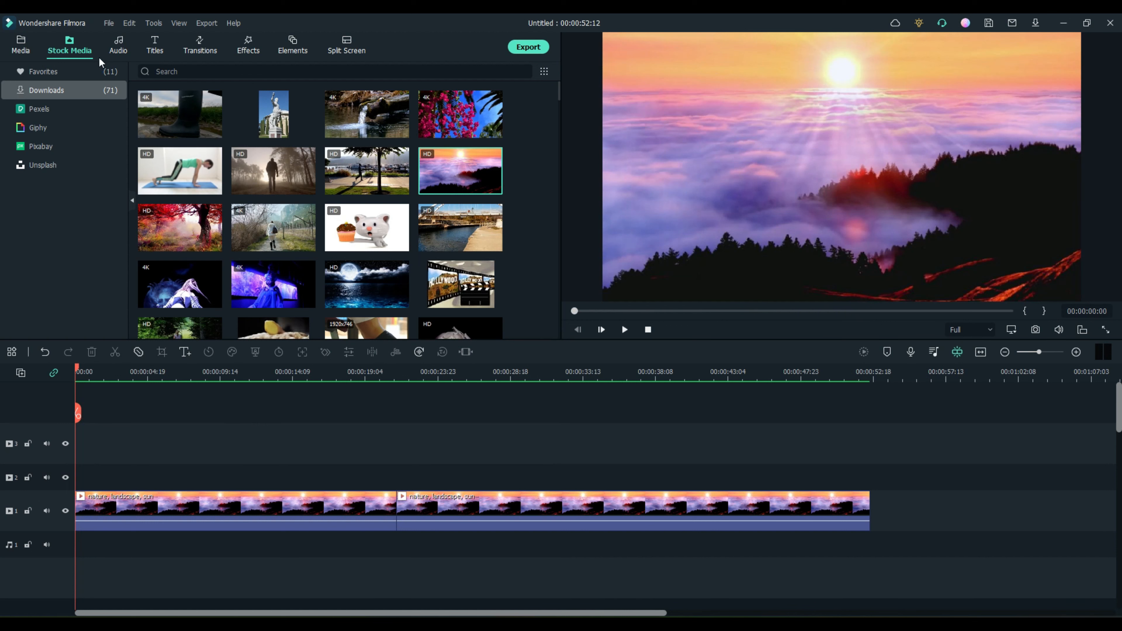
pyautogui.click(20, 44)
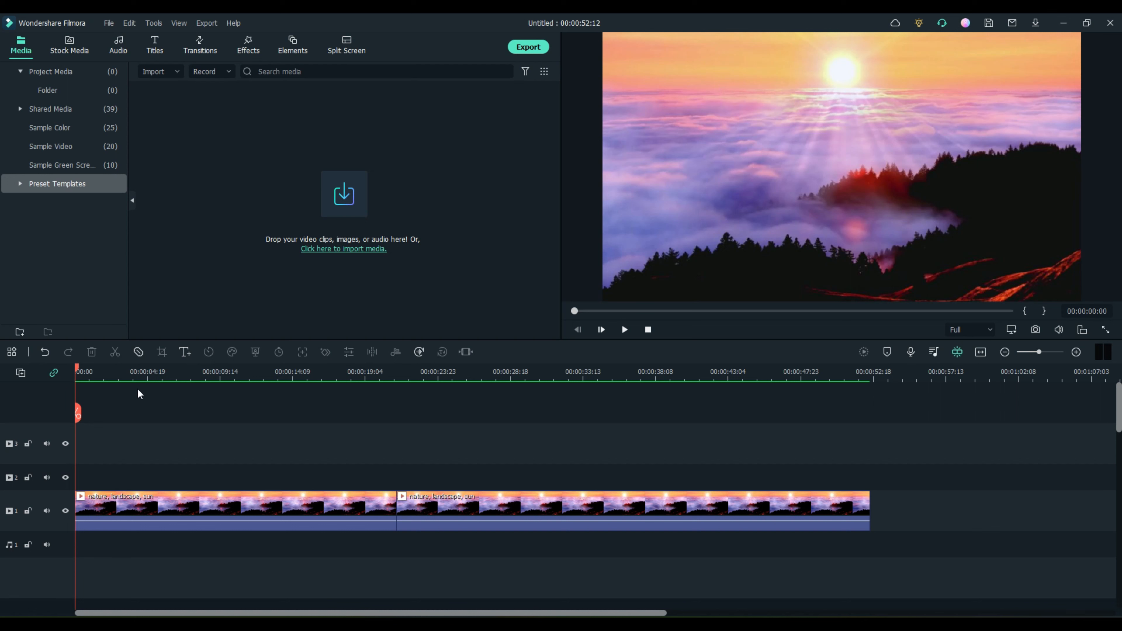
pyautogui.click(189, 510)
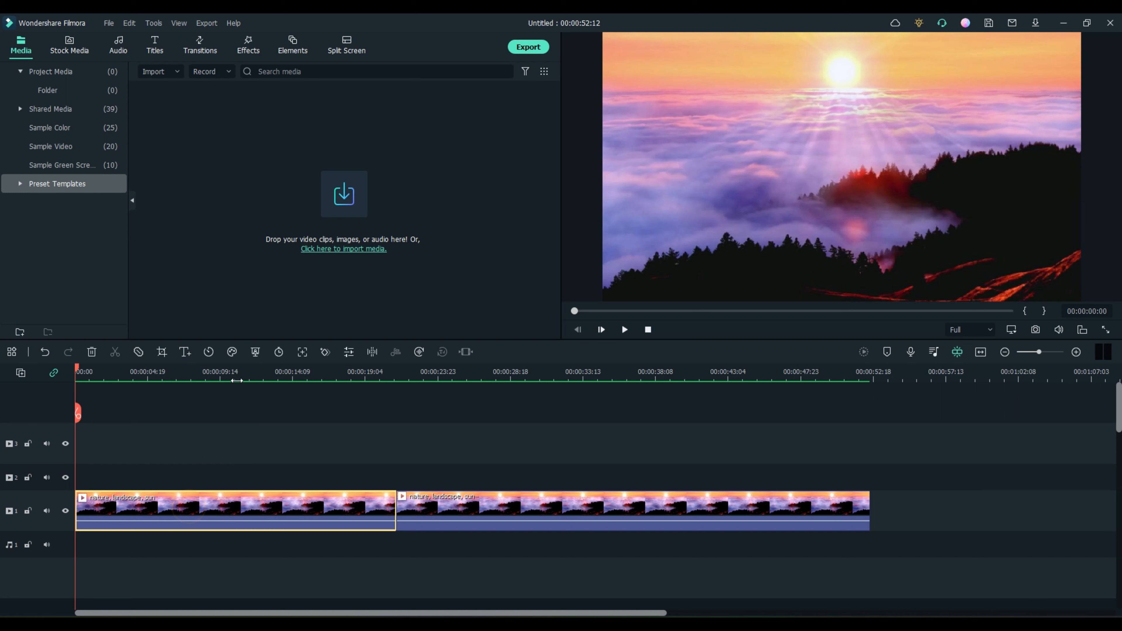
pyautogui.click(230, 352)
pyautogui.click(285, 369)
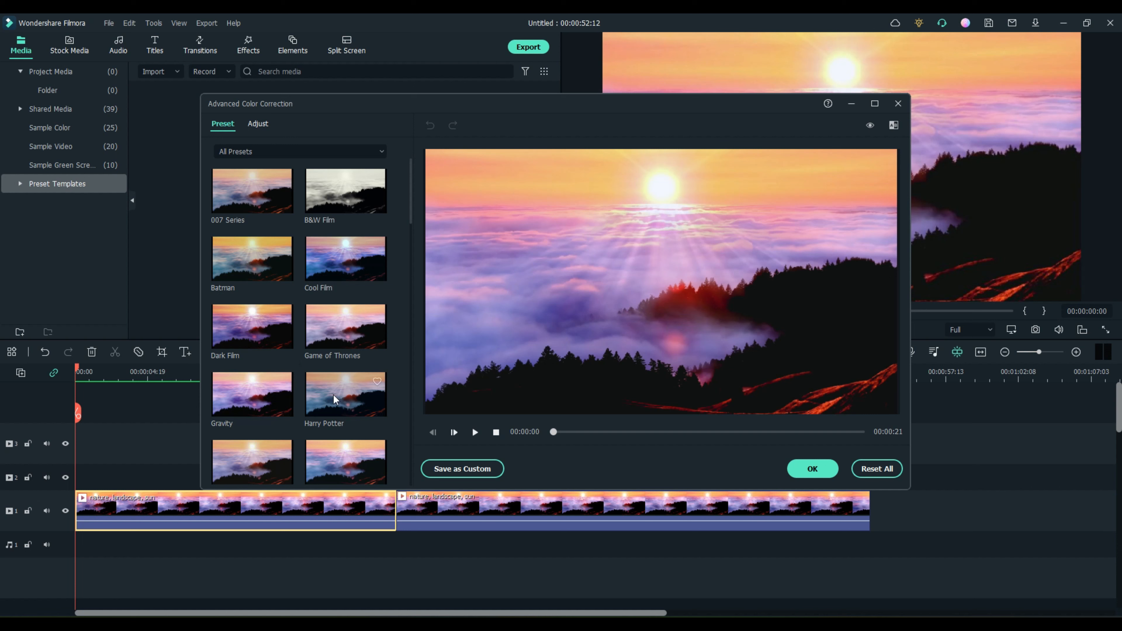
# Step: Try the Harry Potter and Dark Film color presets on the sunset piece and reset all corrections
pyautogui.click(334, 410)
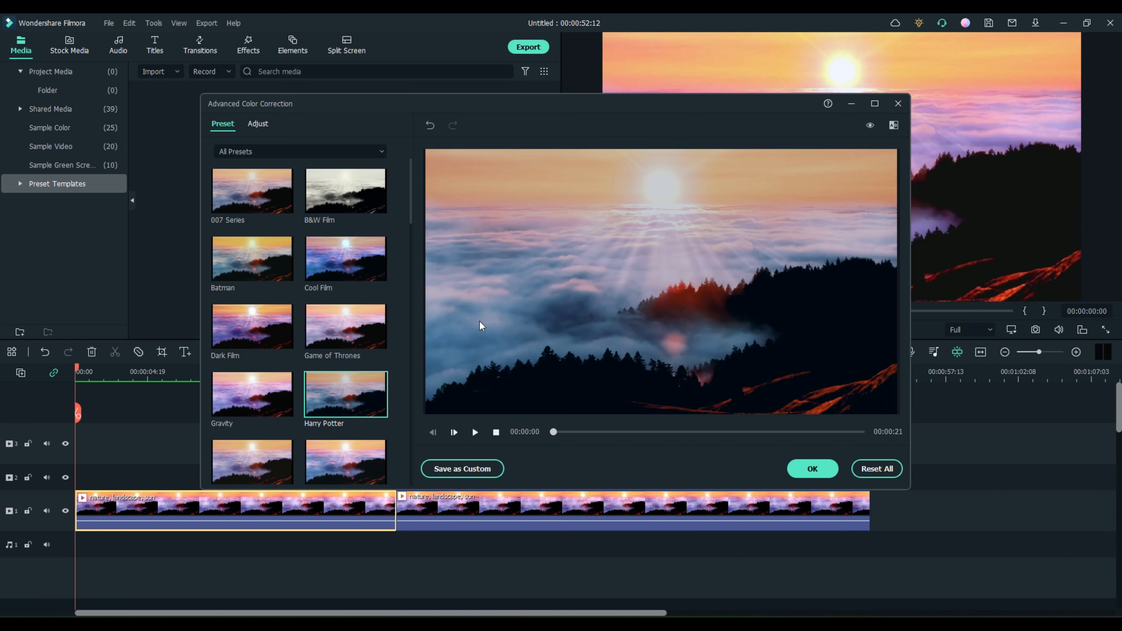
pyautogui.click(247, 339)
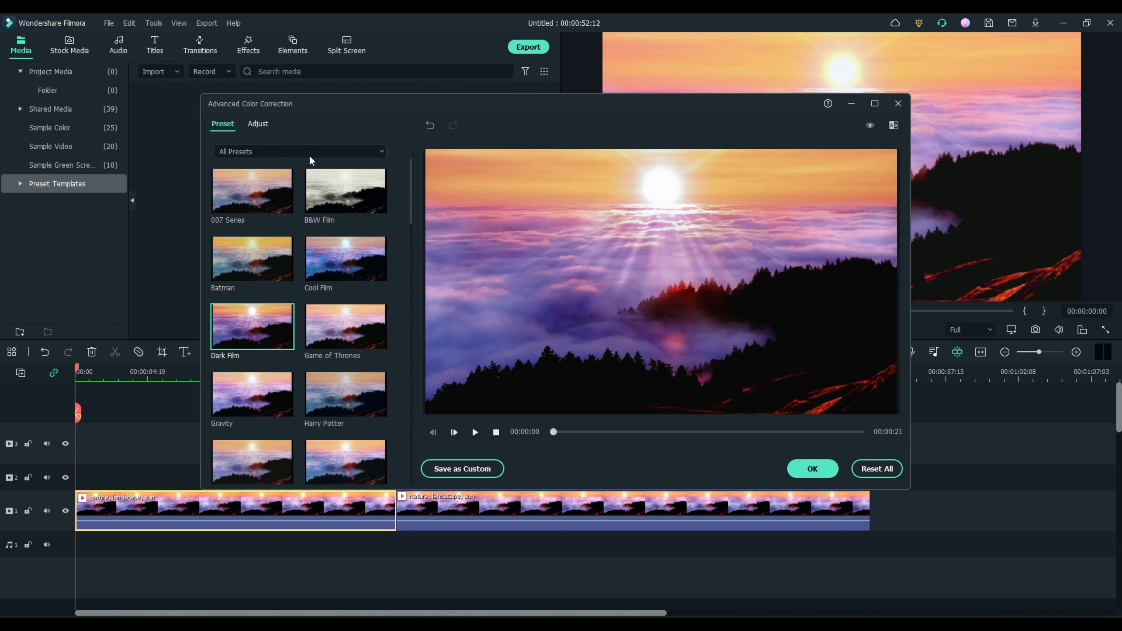
pyautogui.scroll(-15, 349, 376)
pyautogui.scroll(15, 340, 398)
pyautogui.click(867, 468)
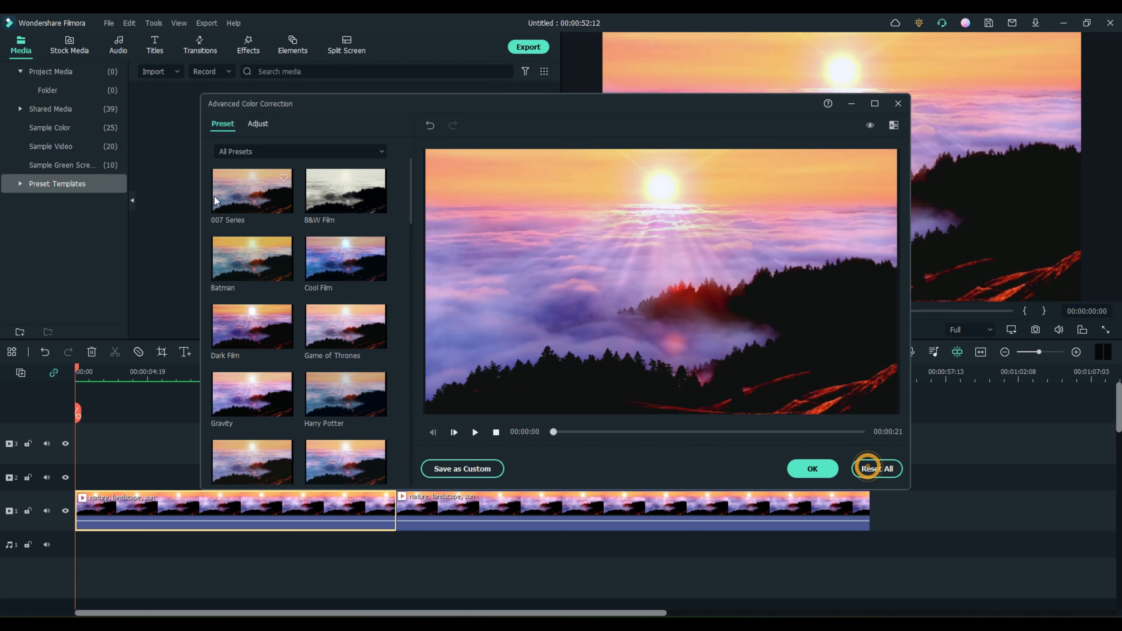
# Step: Raise the upper part of the red channel's curve slightly above the diagonal in the manual color adjustments
pyautogui.click(259, 124)
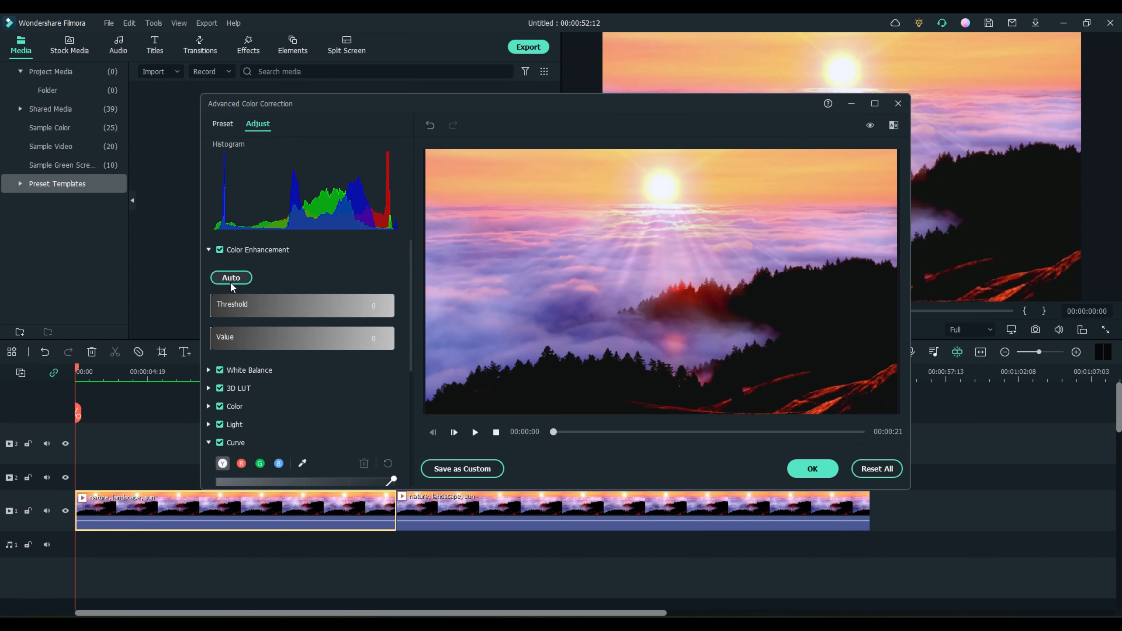
pyautogui.scroll(-5, 241, 423)
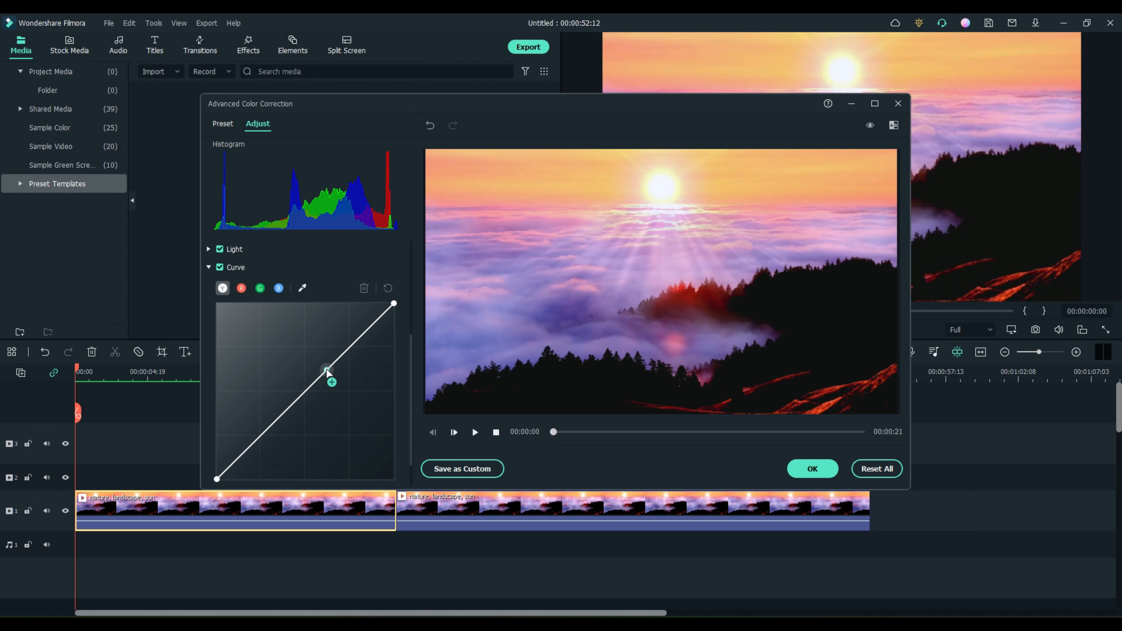
pyautogui.click(299, 397)
pyautogui.click(278, 288)
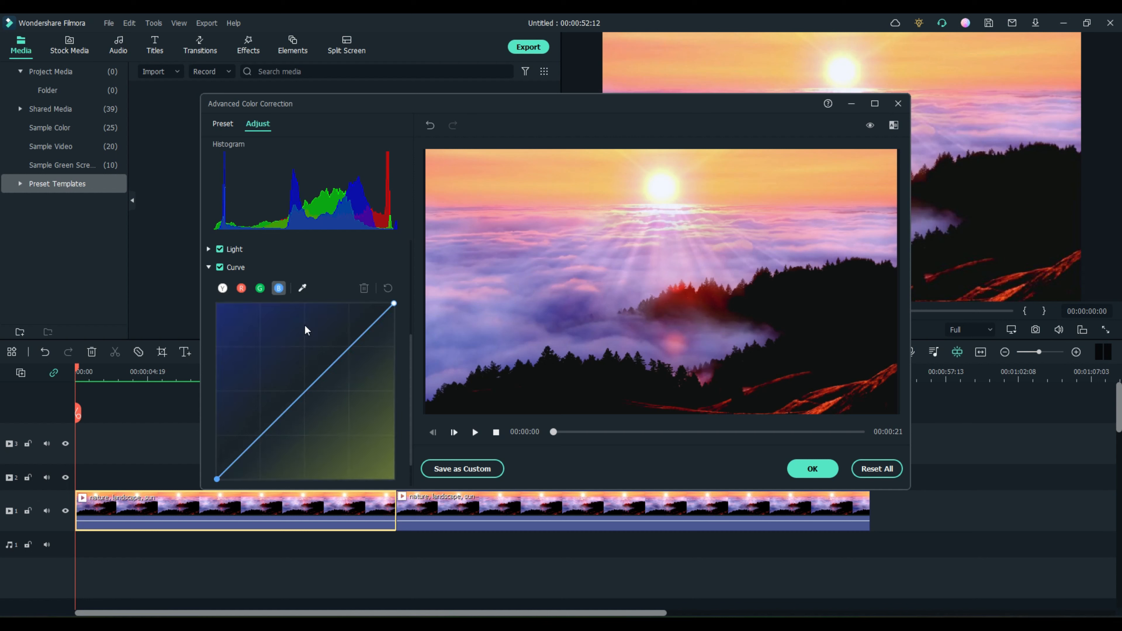
pyautogui.click(241, 288)
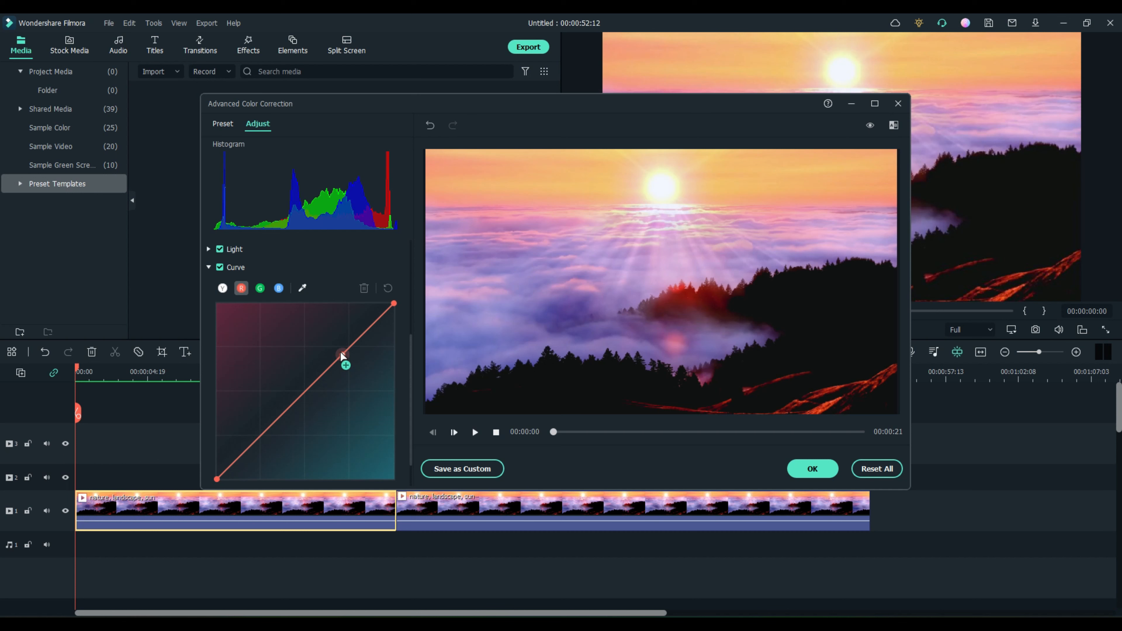
pyautogui.moveTo(343, 351); pyautogui.dragTo(333, 329)
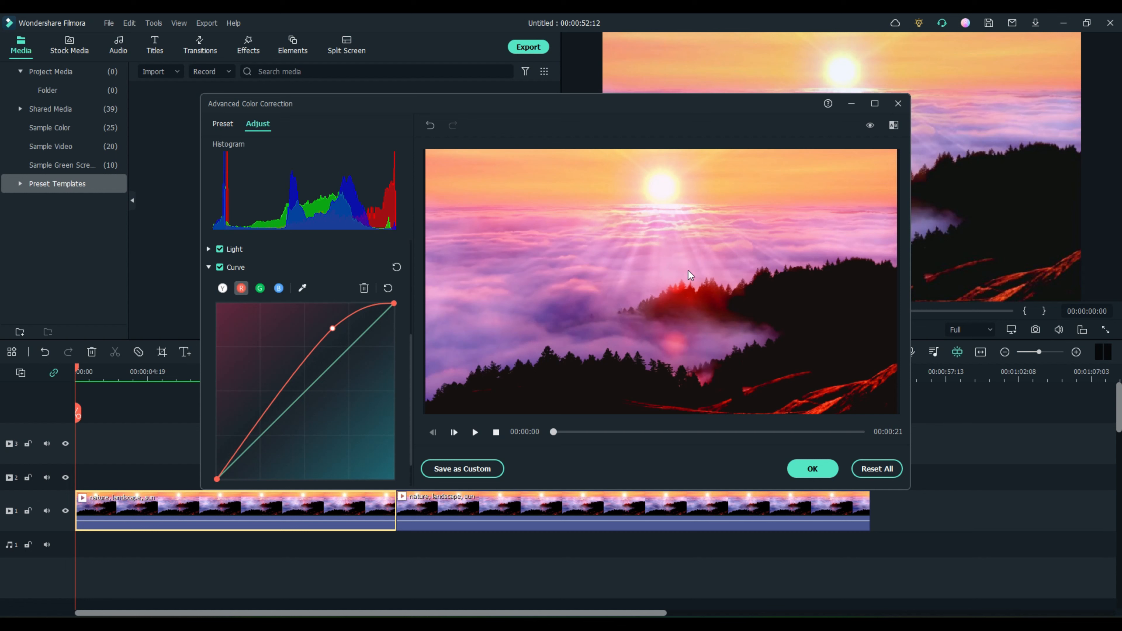
pyautogui.click(319, 342)
pyautogui.moveTo(321, 344); pyautogui.dragTo(346, 327)
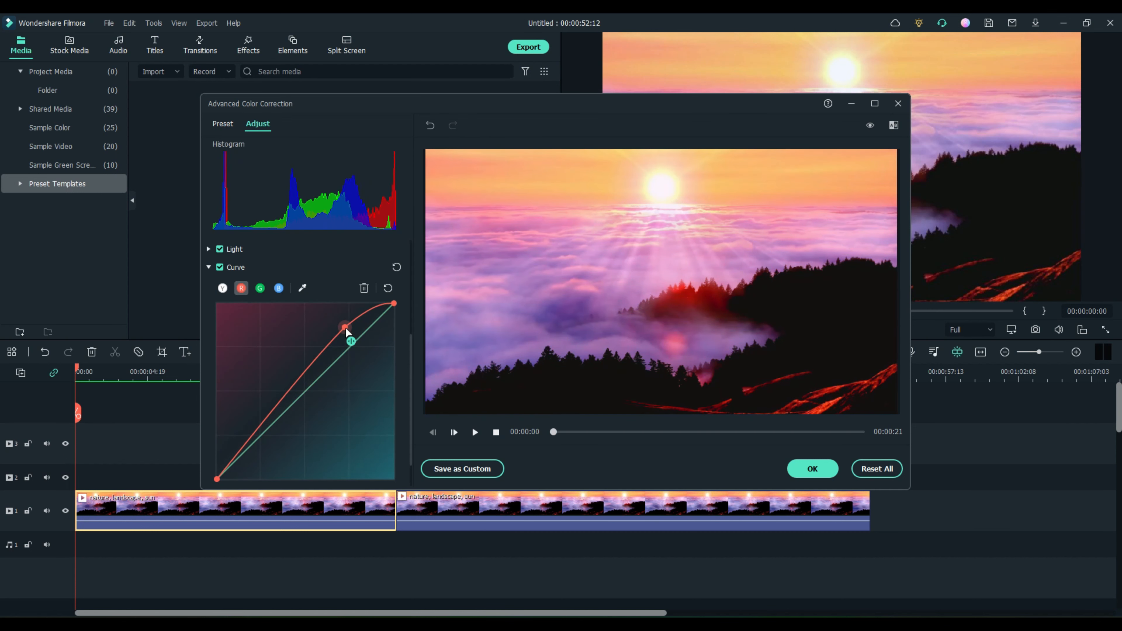
# Step: Raise the midtones of the white master curve and apply the color correction to the sunset piece
pyautogui.click(223, 288)
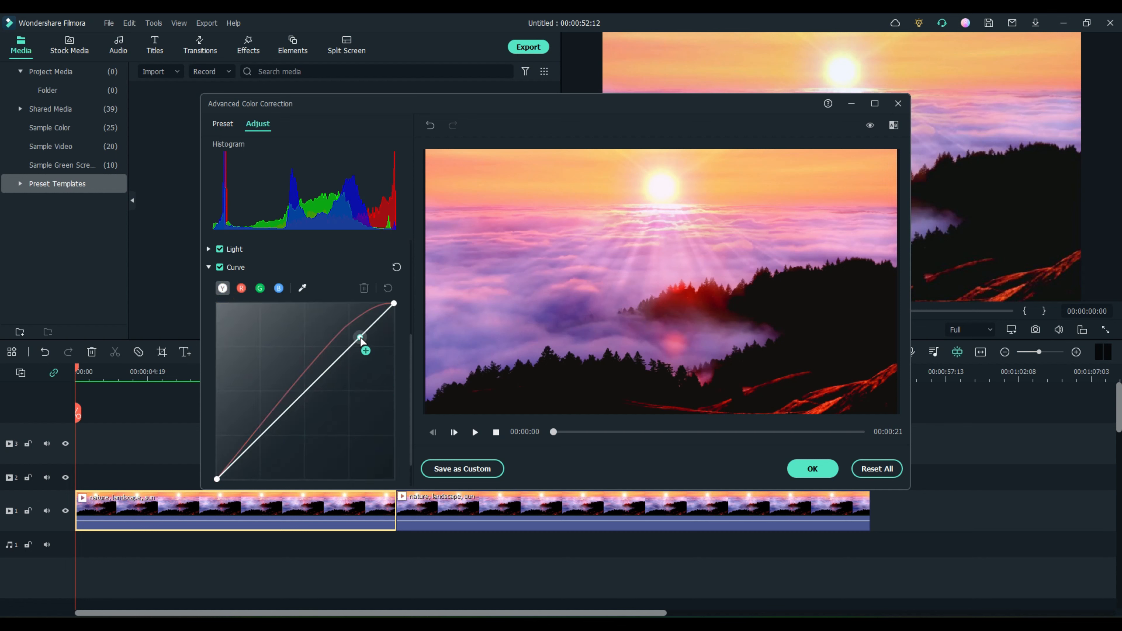
pyautogui.moveTo(360, 338); pyautogui.dragTo(299, 373)
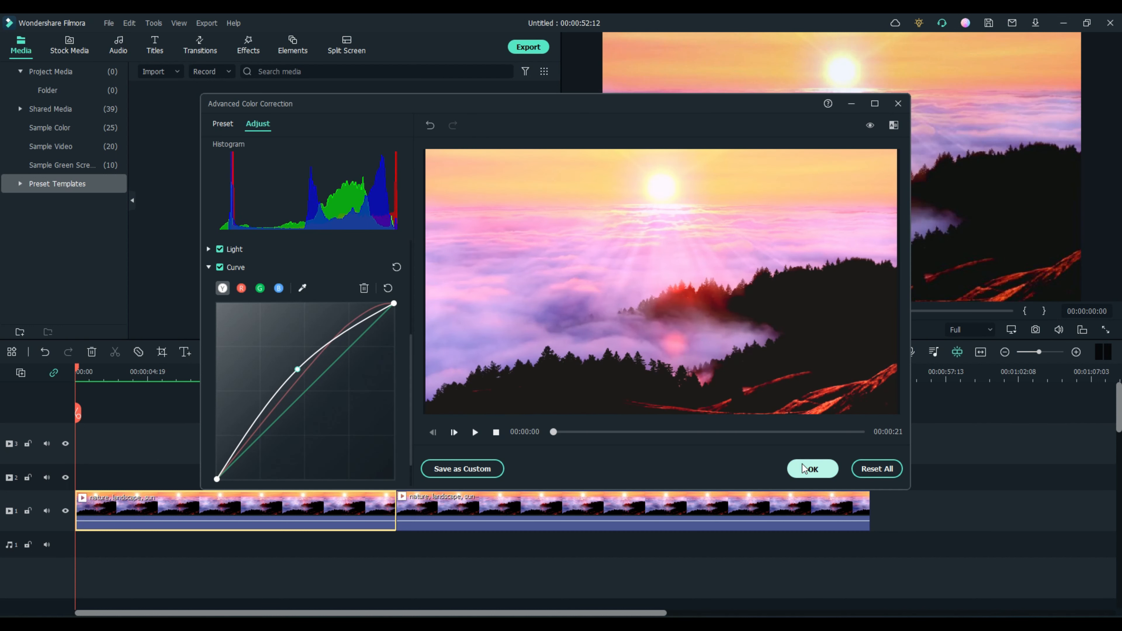
pyautogui.click(812, 469)
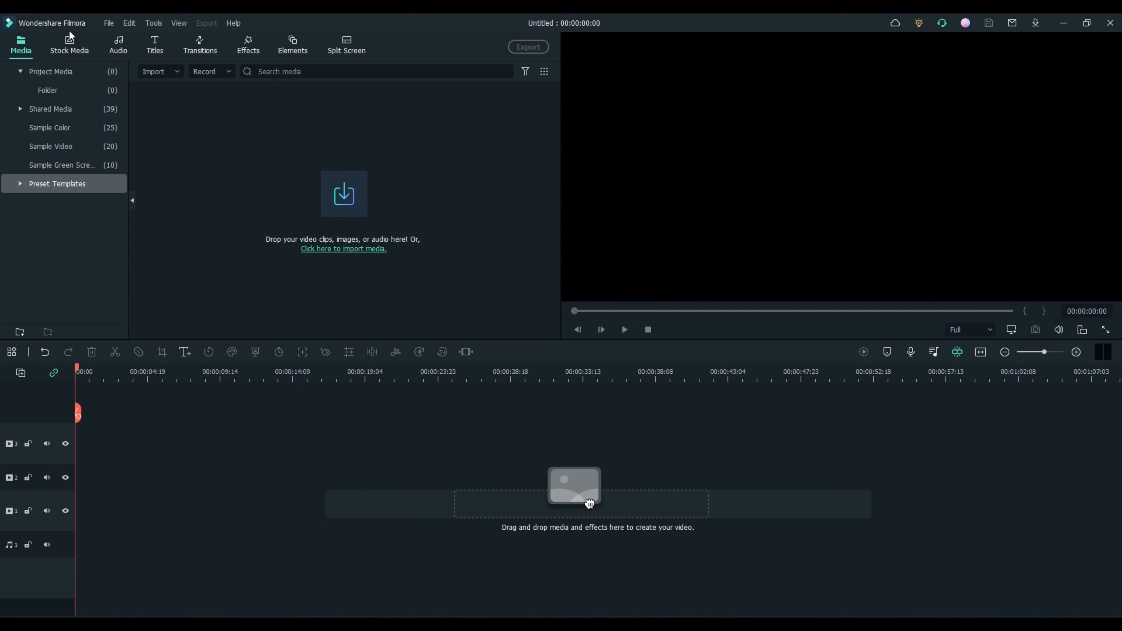
# Step: Place the downloaded stock clip of the woman walking on the mountain path at the start of track 1 and play its opening
pyautogui.click(71, 44)
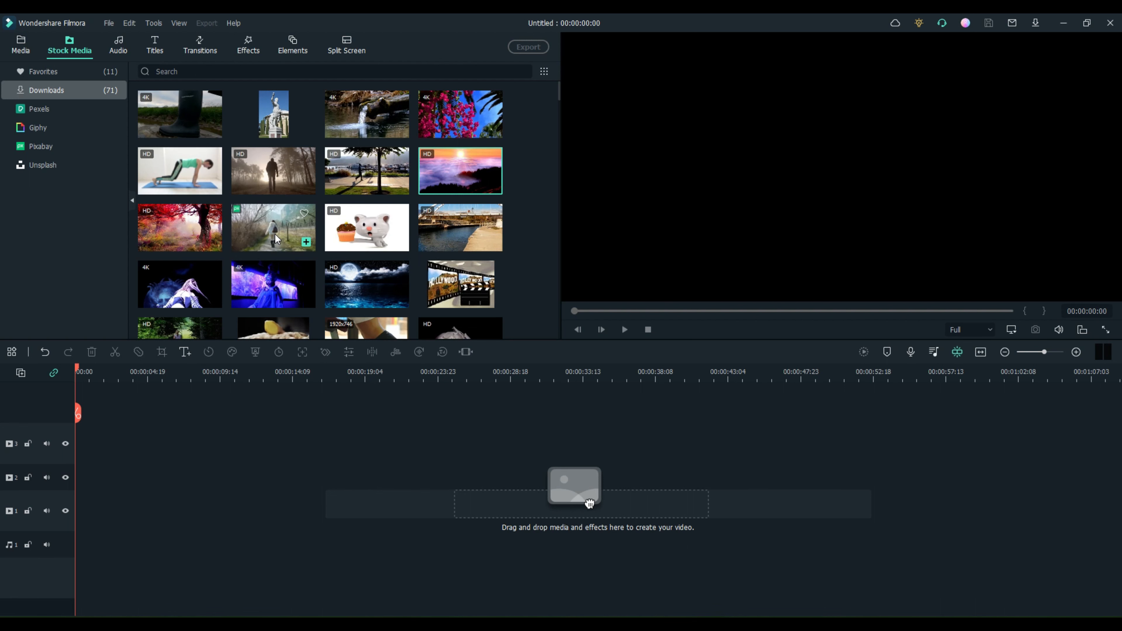
pyautogui.moveTo(272, 221); pyautogui.dragTo(72, 512)
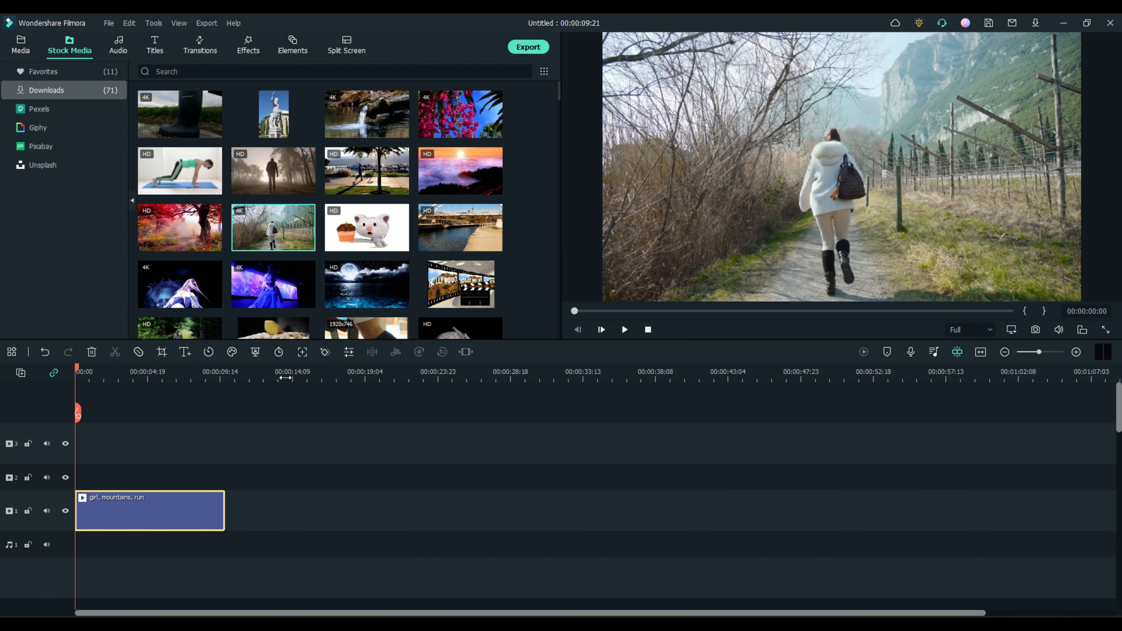
pyautogui.scroll(2, 282, 375)
pyautogui.click(625, 332)
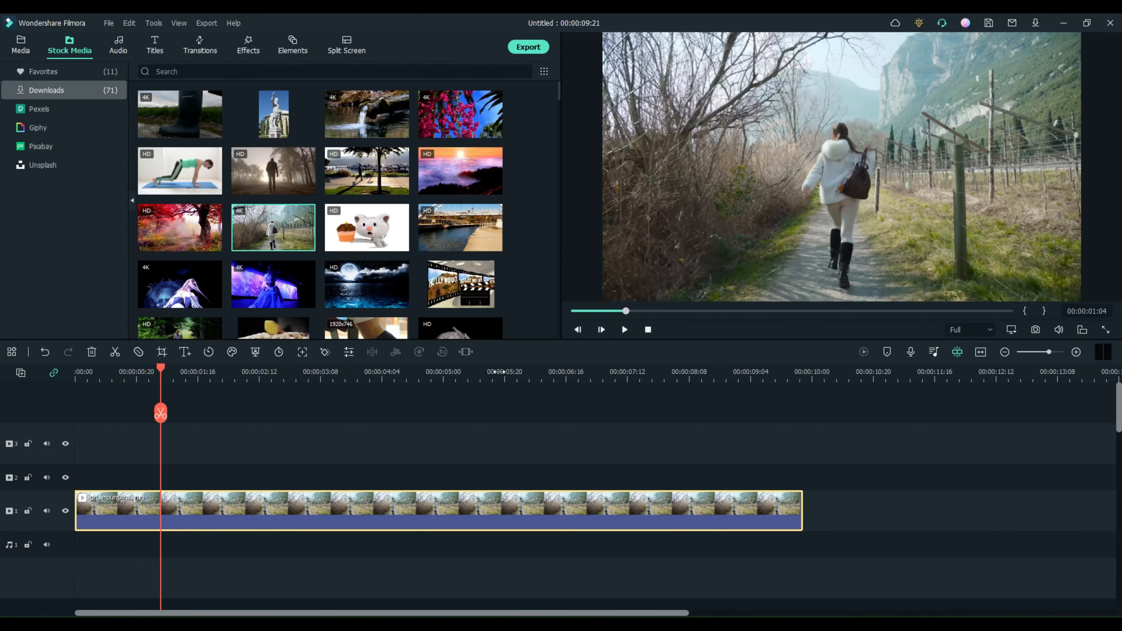
# Step: Split the walking clip at 00:00:01:09 and again at 00:00:02:01 to isolate a middle piece
pyautogui.moveTo(161, 373); pyautogui.dragTo(176, 391)
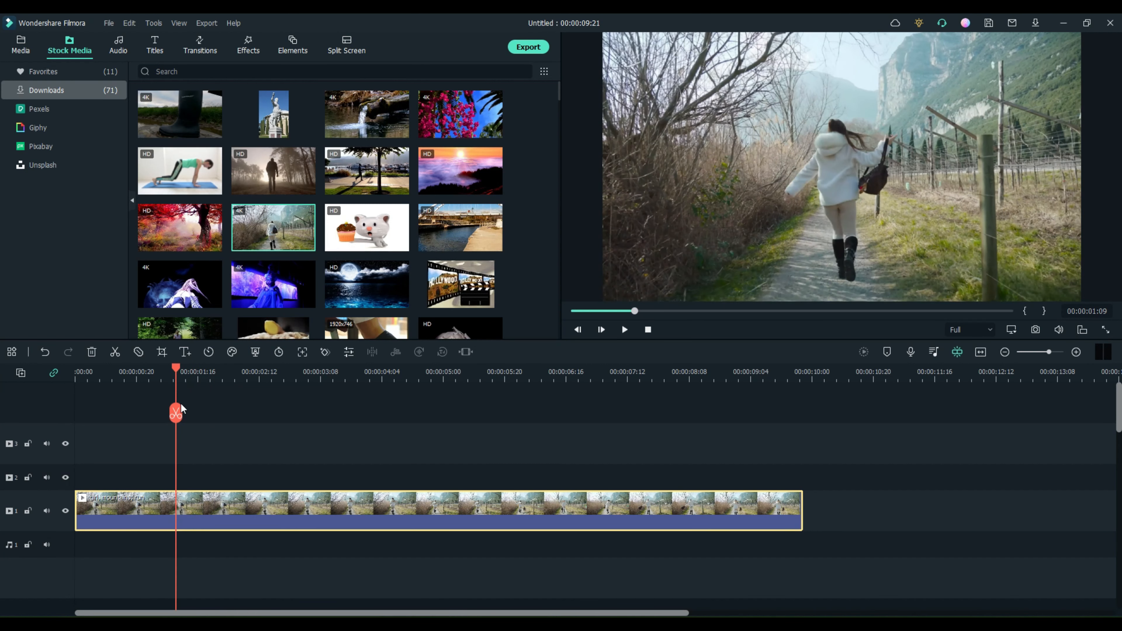
pyautogui.click(176, 413)
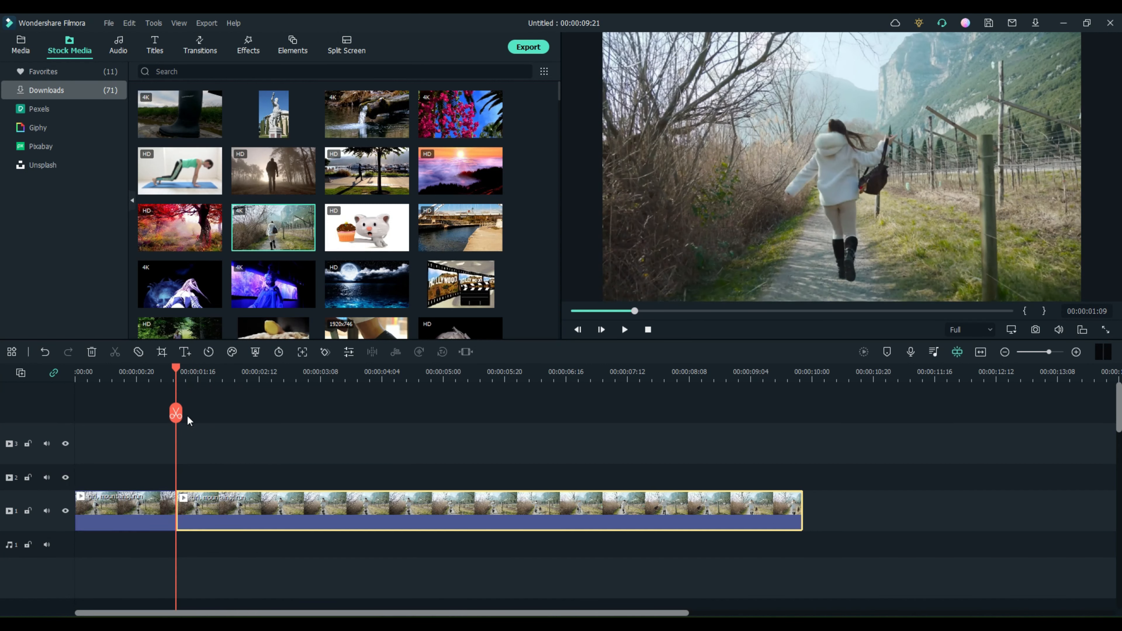
pyautogui.moveTo(176, 368); pyautogui.dragTo(226, 387)
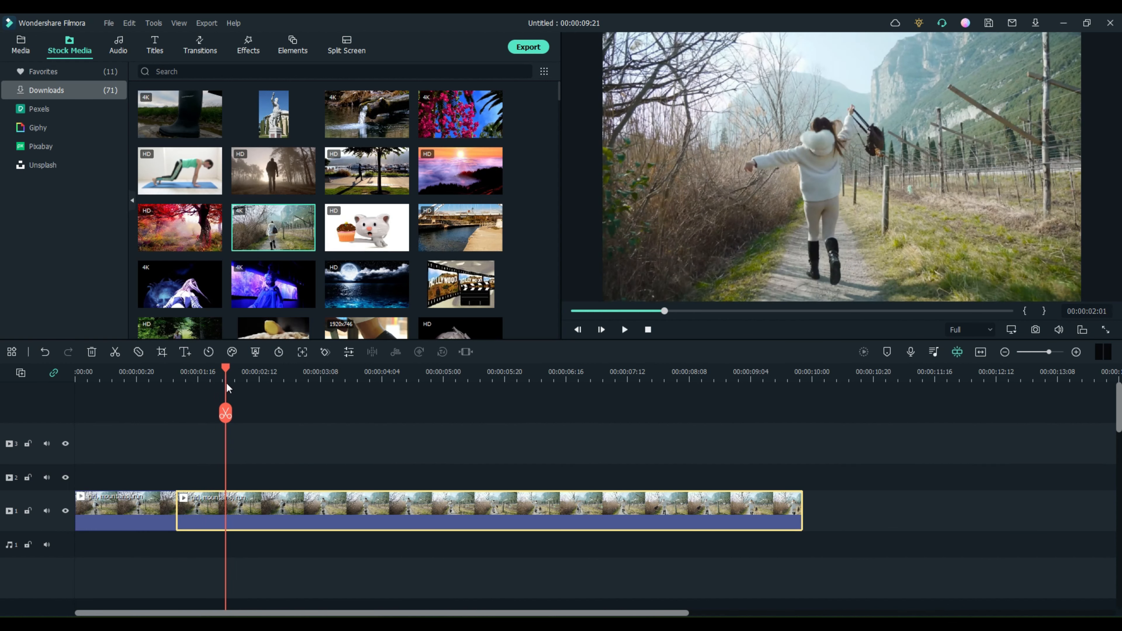
pyautogui.click(225, 413)
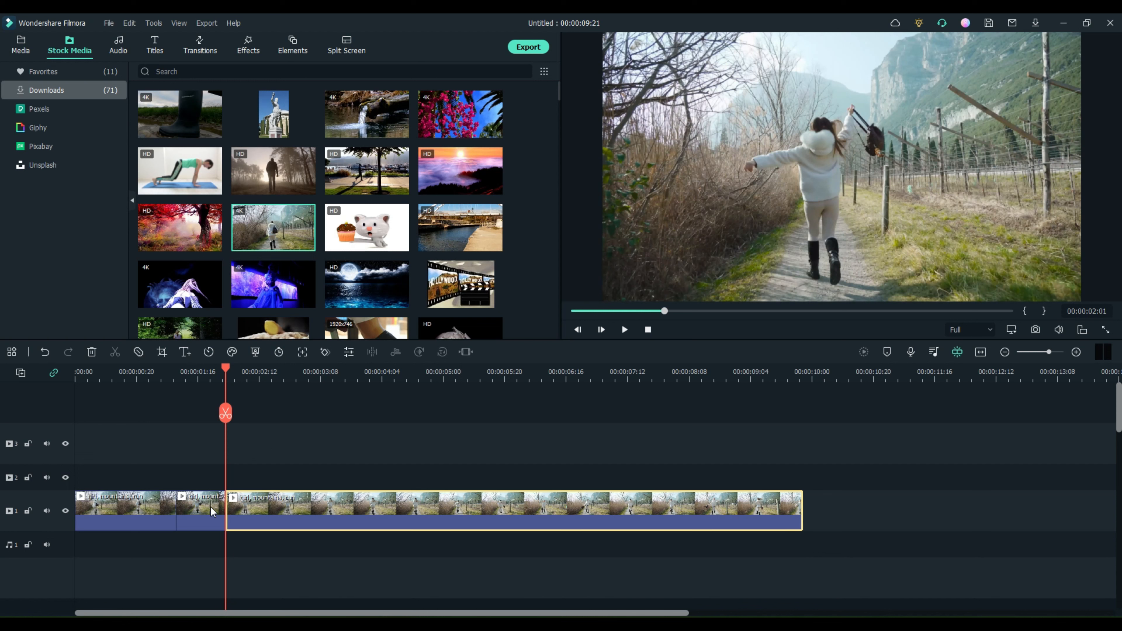
# Step: Slow the middle piece of the walking clip, starting at 00:00:01:09, to 0.1x speed
pyautogui.moveTo(227, 365); pyautogui.dragTo(175, 374)
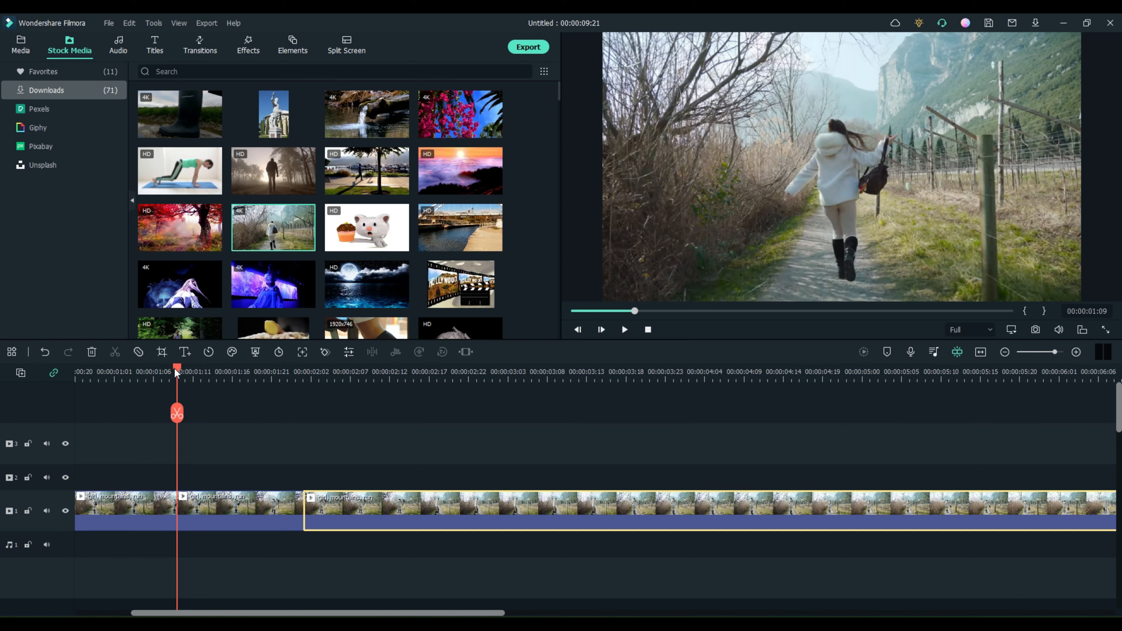
pyautogui.moveTo(175, 368)
pyautogui.mouseDown()
pyautogui.moveTo(298, 379)
pyautogui.moveTo(169, 391)
pyautogui.moveTo(195, 388)
pyautogui.moveTo(175, 373)
pyautogui.mouseUp()
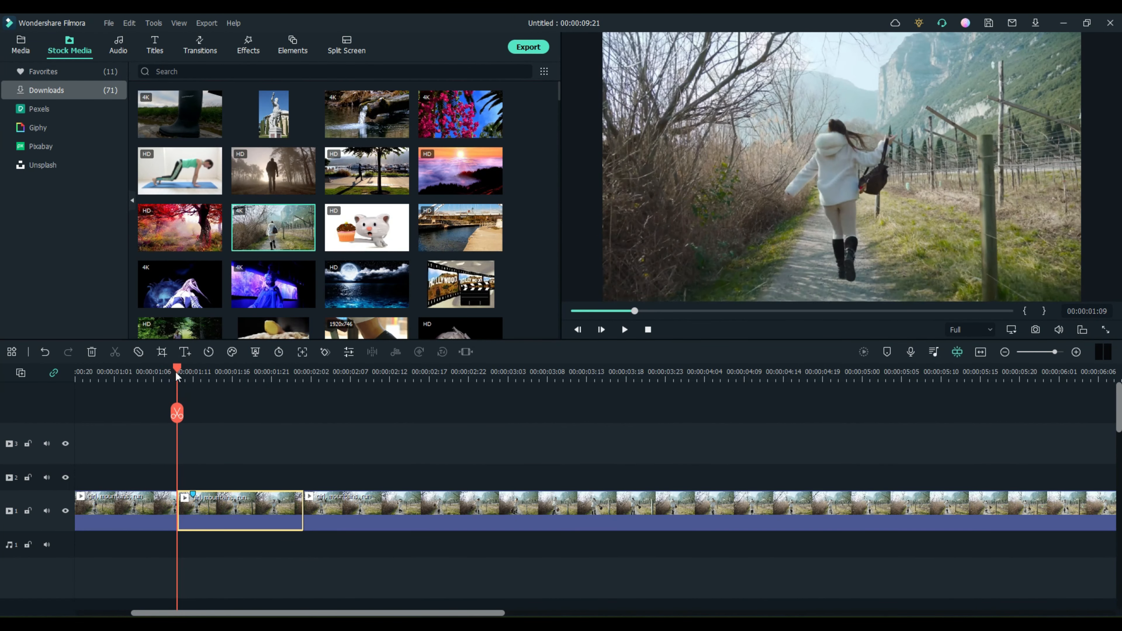
pyautogui.click(602, 329)
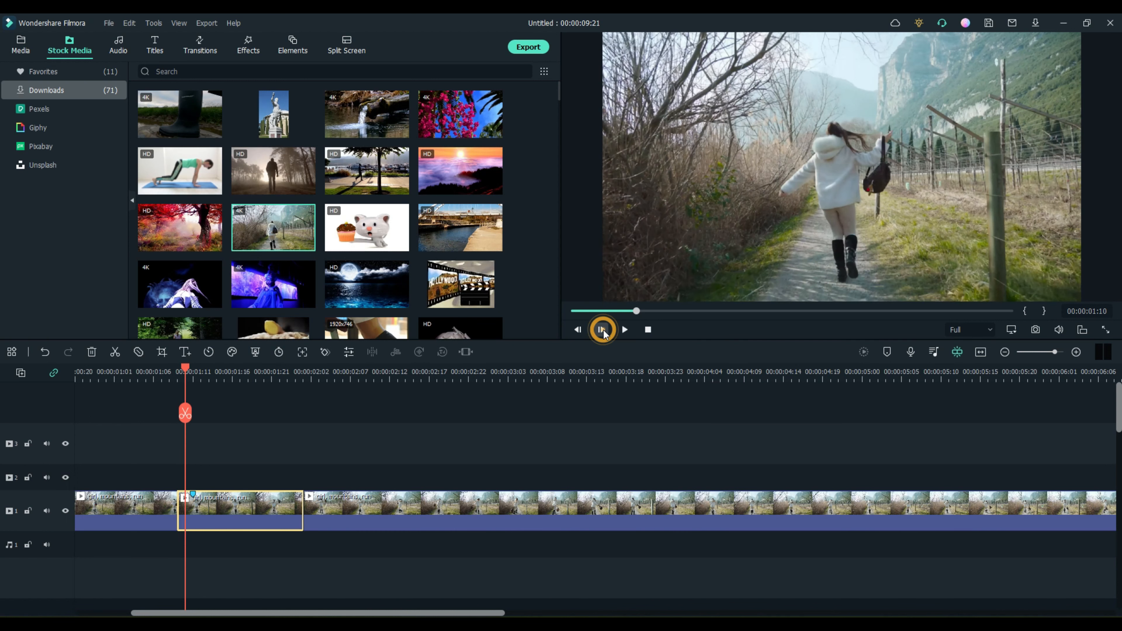
pyautogui.click(577, 330)
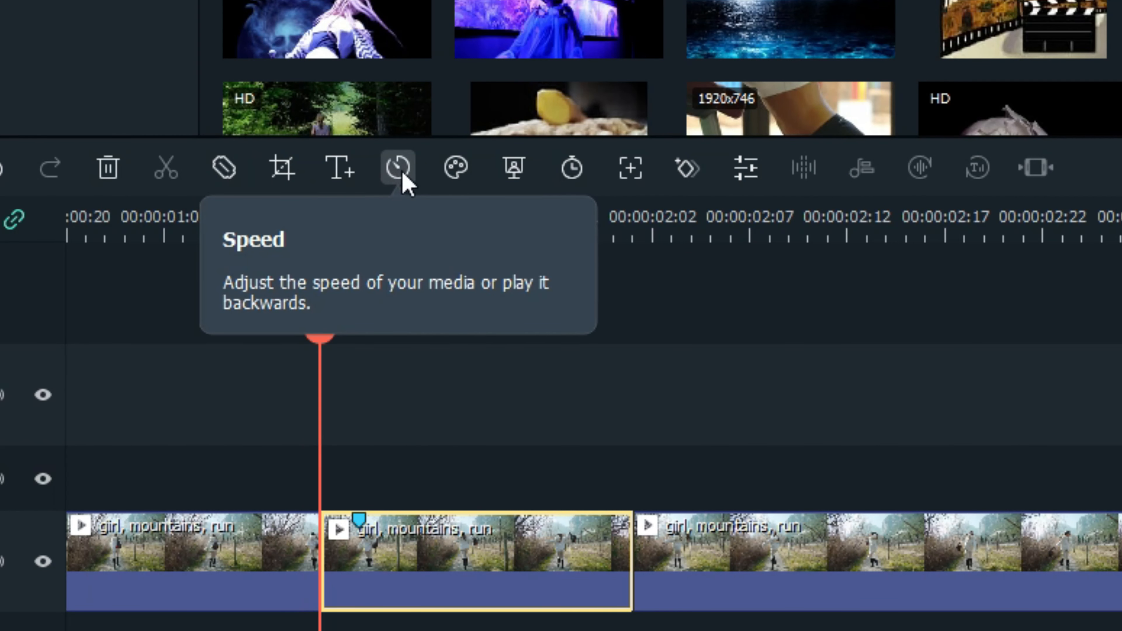
pyautogui.click(393, 174)
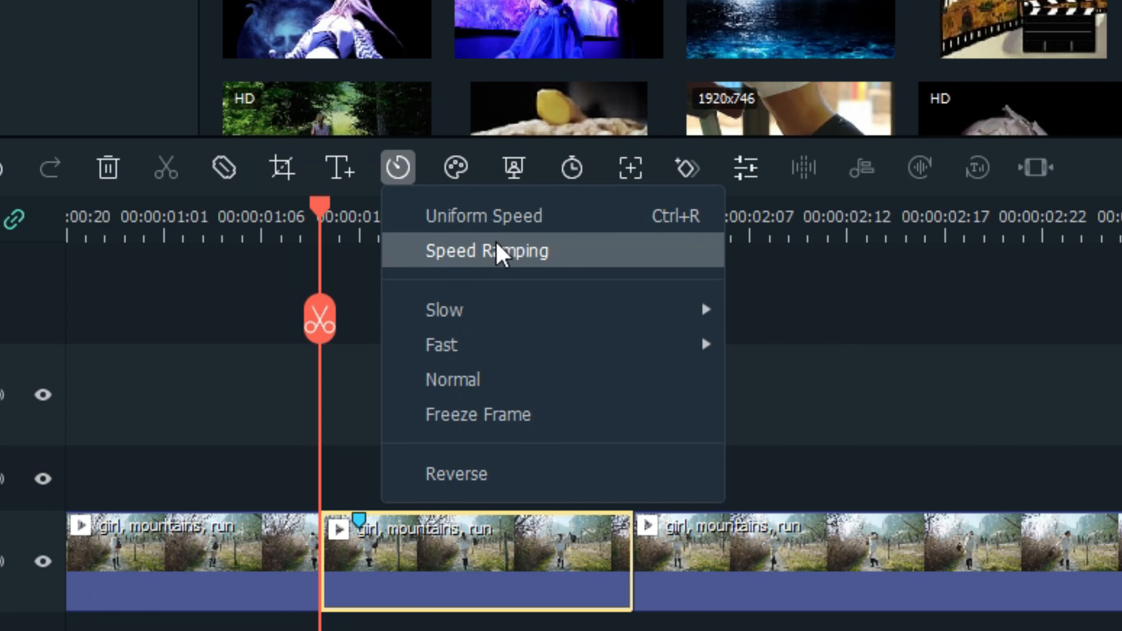
pyautogui.moveTo(522, 313)
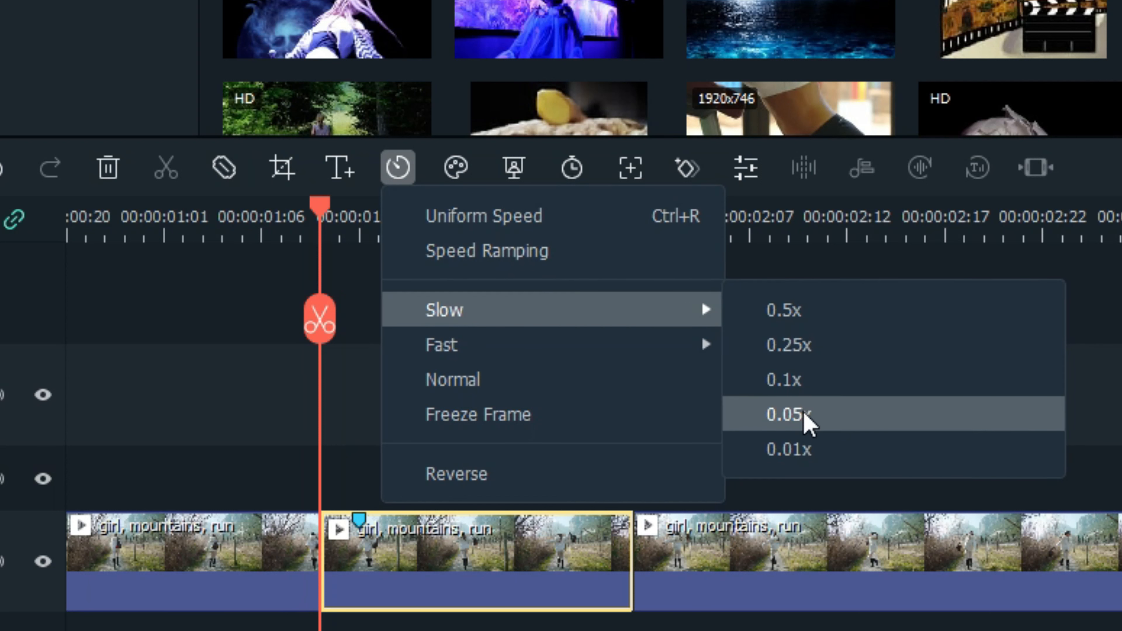
pyautogui.click(798, 388)
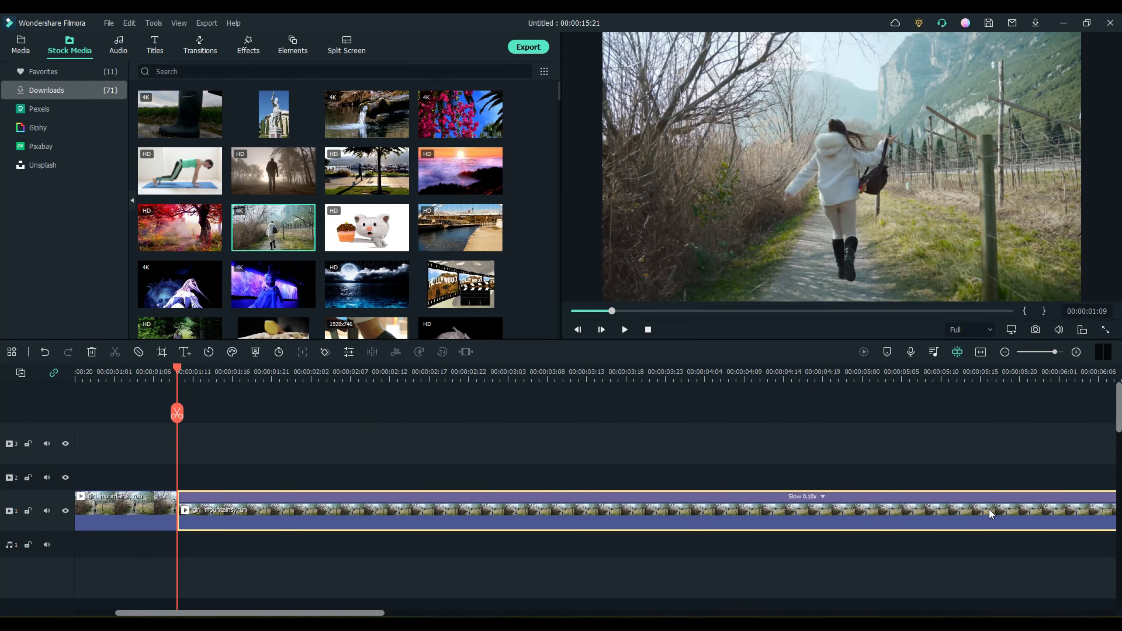
# Step: Play the slowed section from 00:00:00:17 and undo the 0.1x slow motion
pyautogui.moveTo(789, 378); pyautogui.dragTo(668, 377)
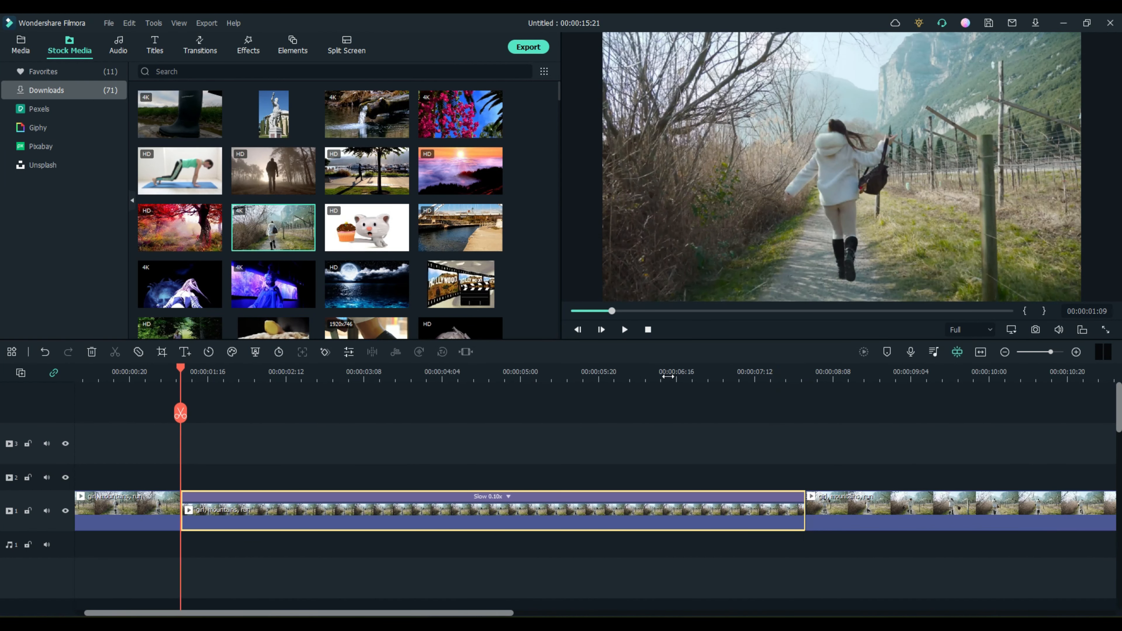
pyautogui.click(118, 373)
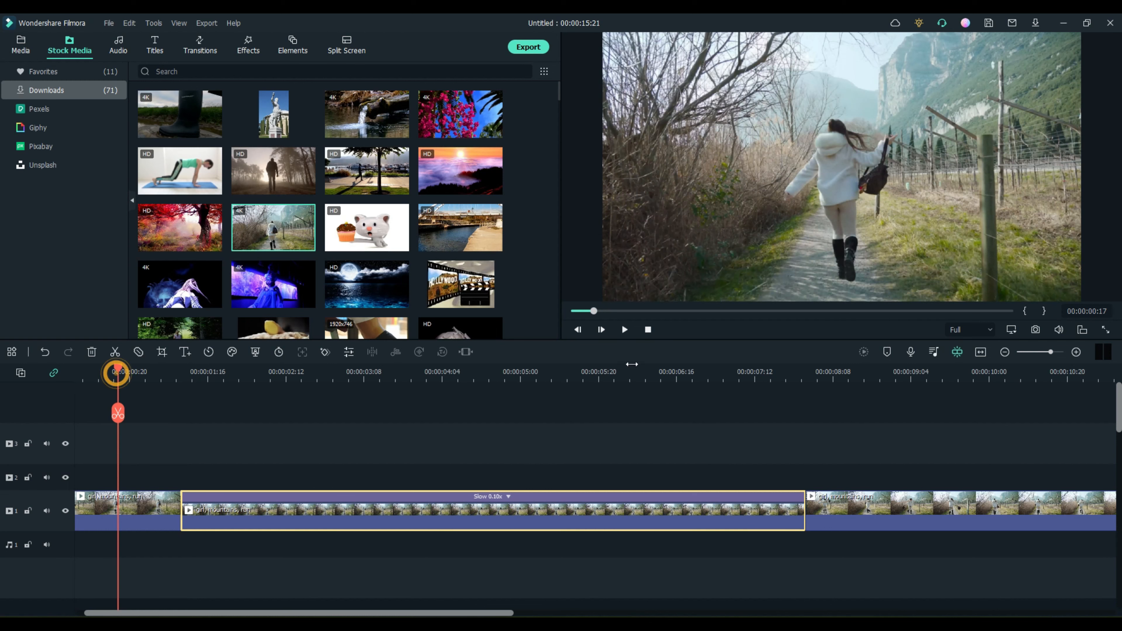
pyautogui.click(624, 330)
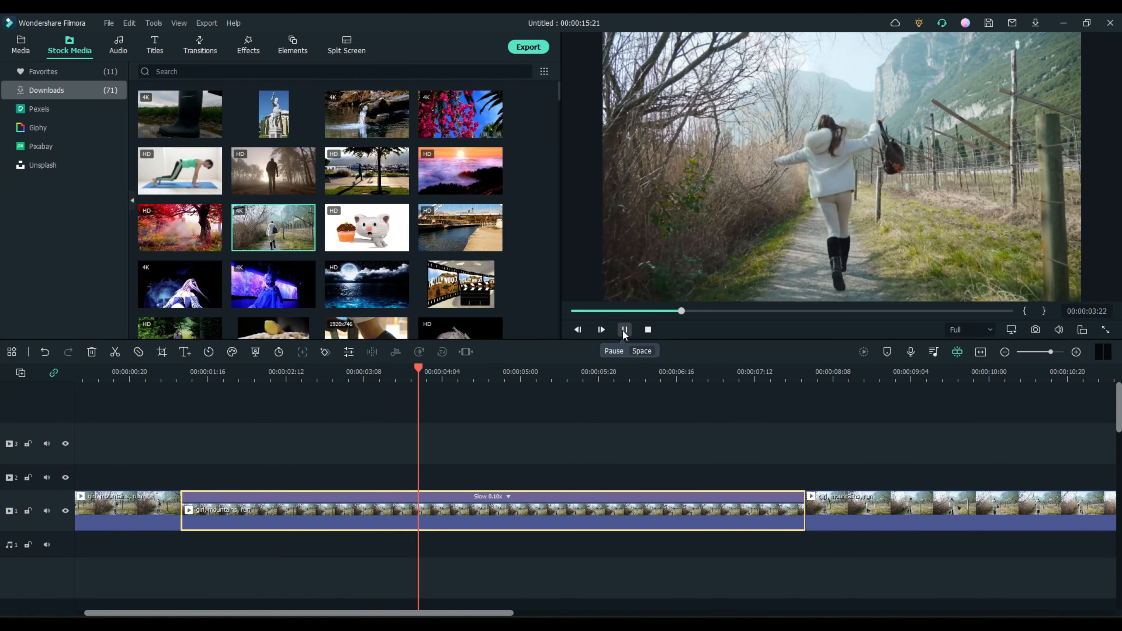
pyautogui.click(624, 331)
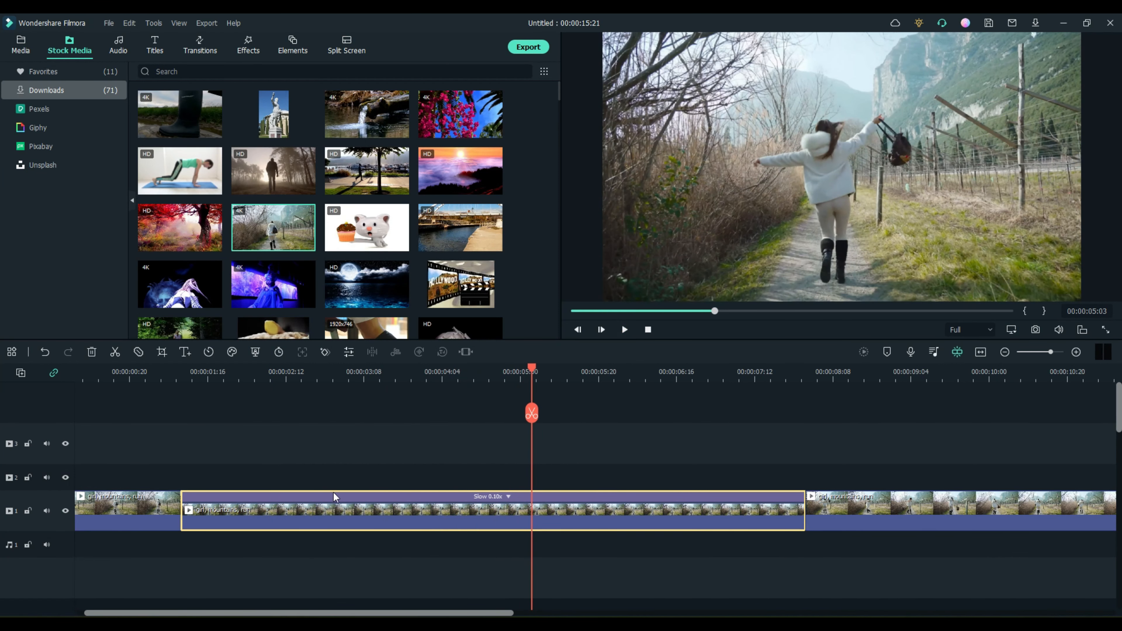
pyautogui.hotkey('ctrl', 'z')
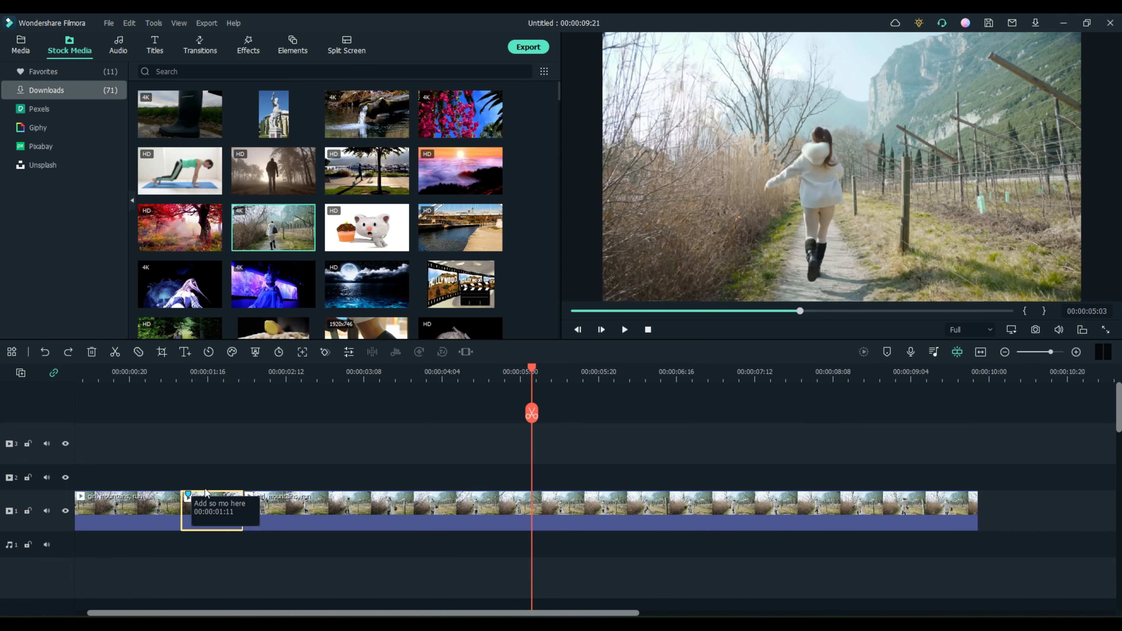
# Step: Apply the Hero moment speed ramping preset to the middle piece and scrub through its speed curve
pyautogui.moveTo(204, 377); pyautogui.dragTo(317, 386)
pyautogui.moveTo(417, 613); pyautogui.dragTo(231, 601)
pyautogui.rightClick(251, 485)
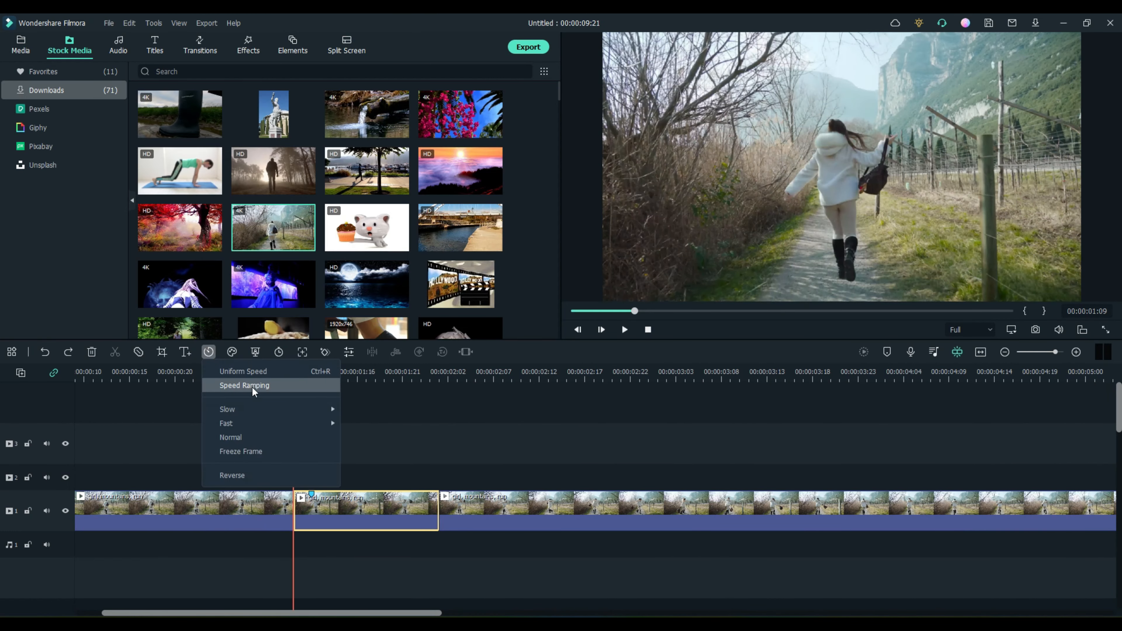
pyautogui.click(252, 386)
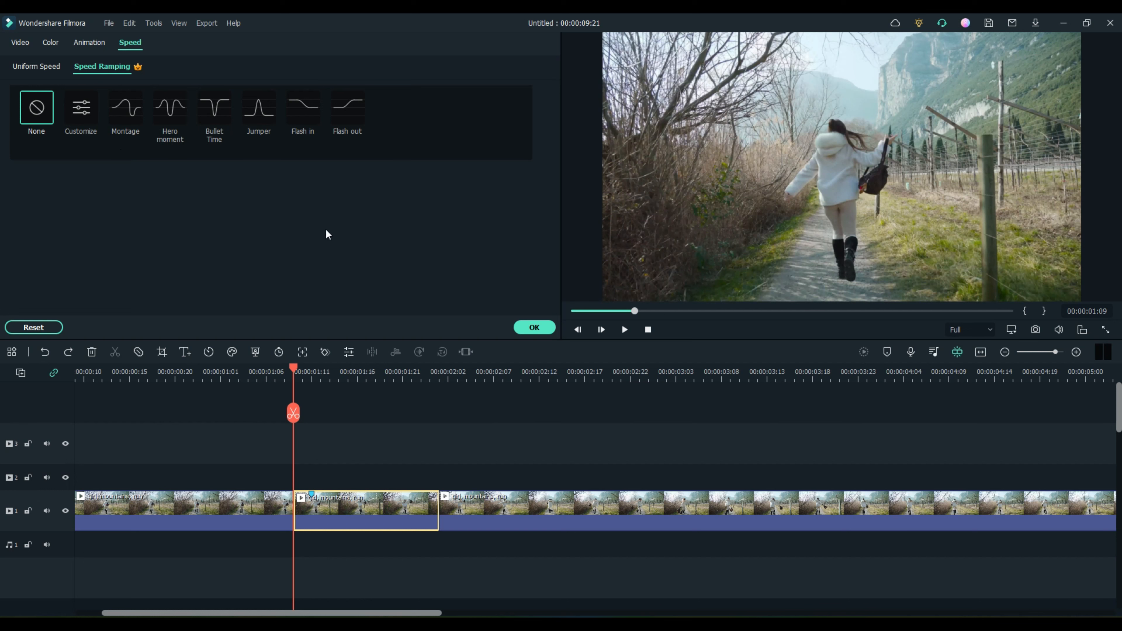
pyautogui.click(168, 109)
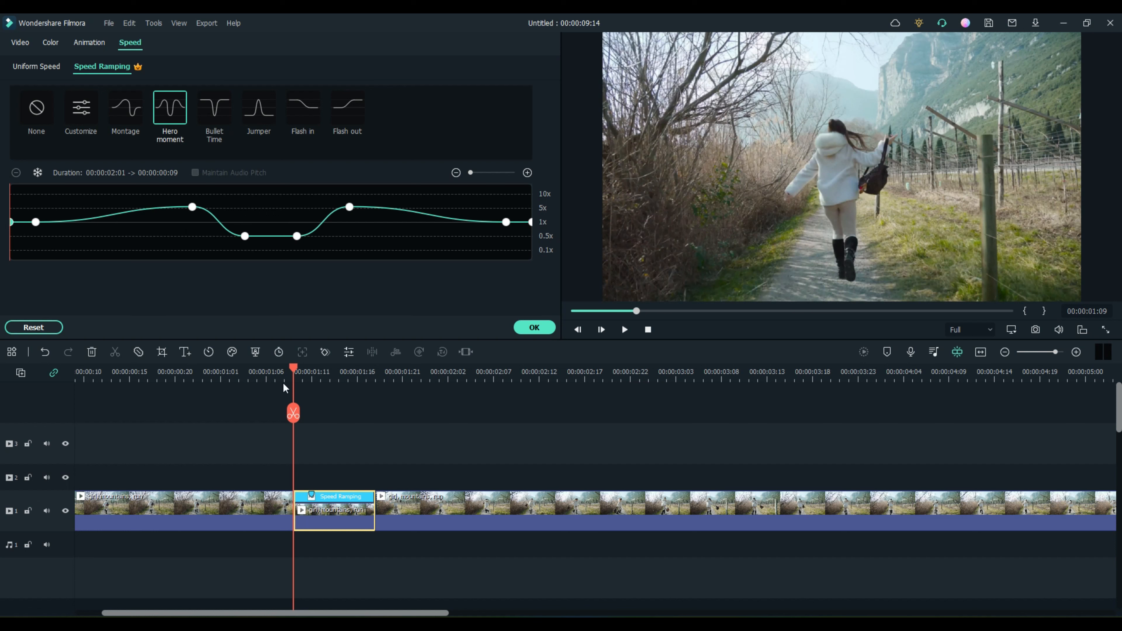
pyautogui.click(302, 369)
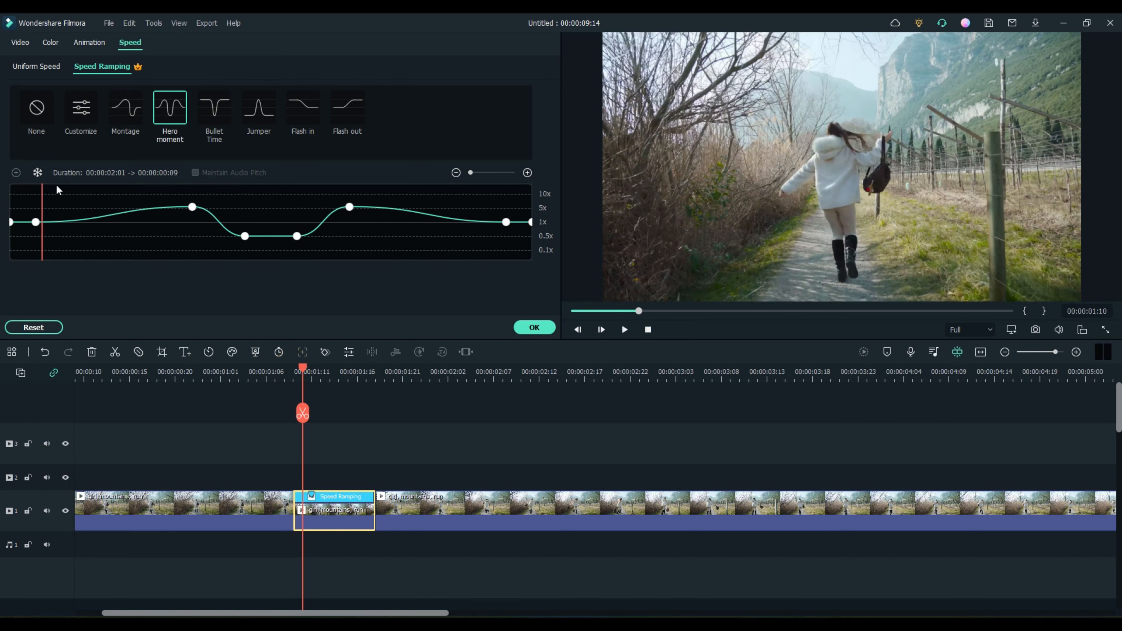
pyautogui.moveTo(43, 194)
pyautogui.mouseDown()
pyautogui.moveTo(116, 213)
pyautogui.moveTo(180, 201)
pyautogui.moveTo(245, 220)
pyautogui.moveTo(485, 223)
pyautogui.mouseUp()
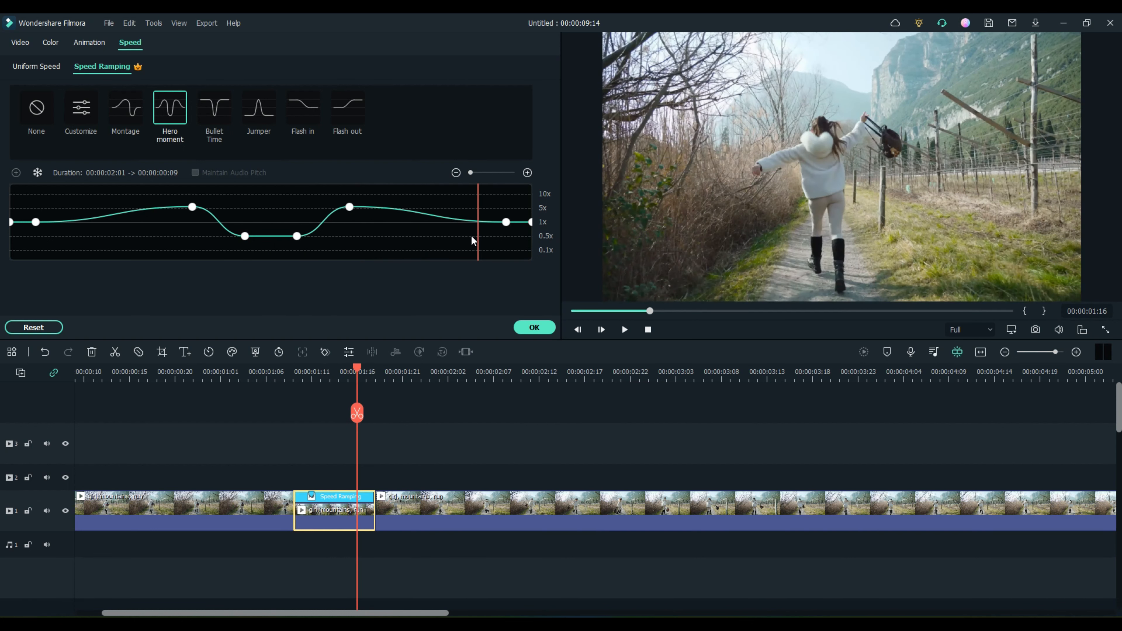
pyautogui.click(539, 327)
# Step: Play the speed-ramped section twice, starting shortly before the middle piece
pyautogui.click(267, 371)
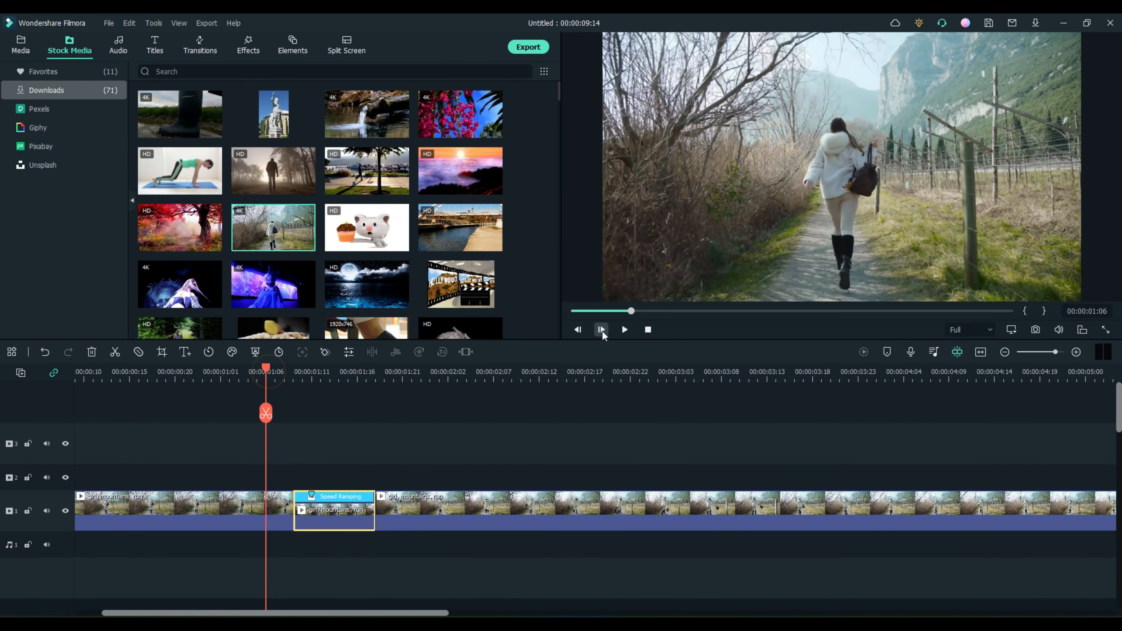
pyautogui.click(624, 329)
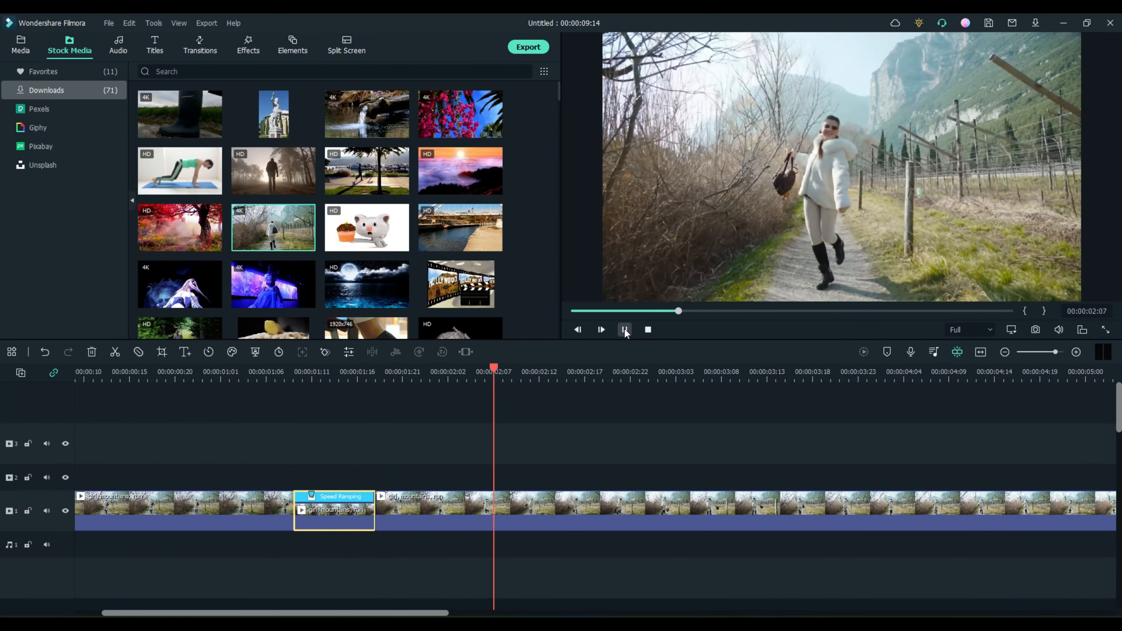
pyautogui.click(624, 329)
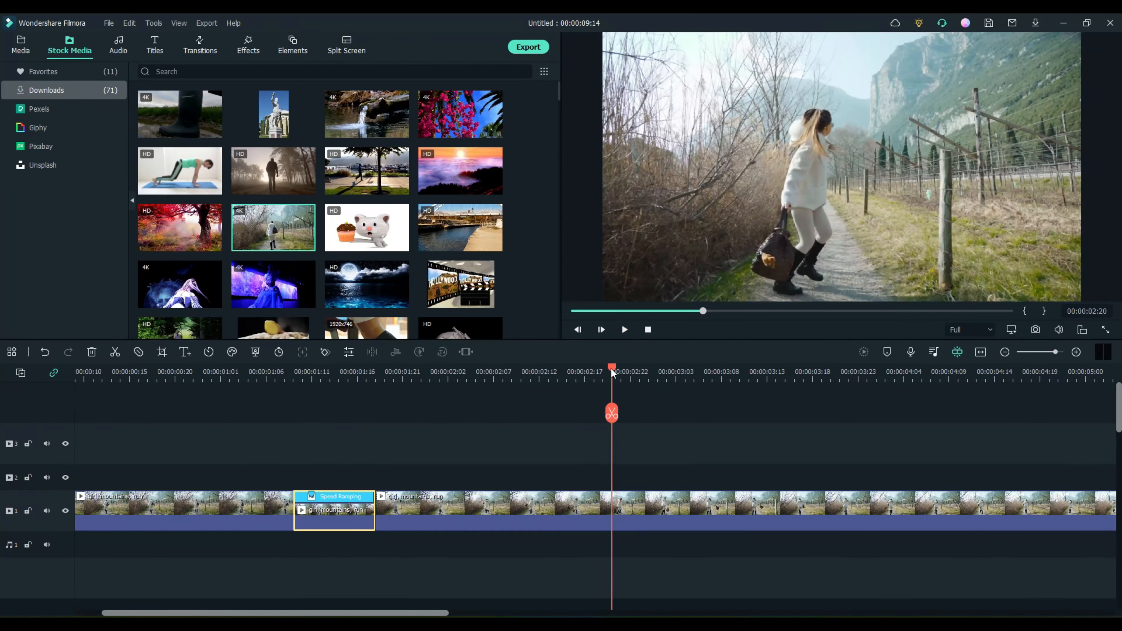
pyautogui.moveTo(612, 367); pyautogui.dragTo(248, 367)
pyautogui.click(625, 331)
pyautogui.click(625, 329)
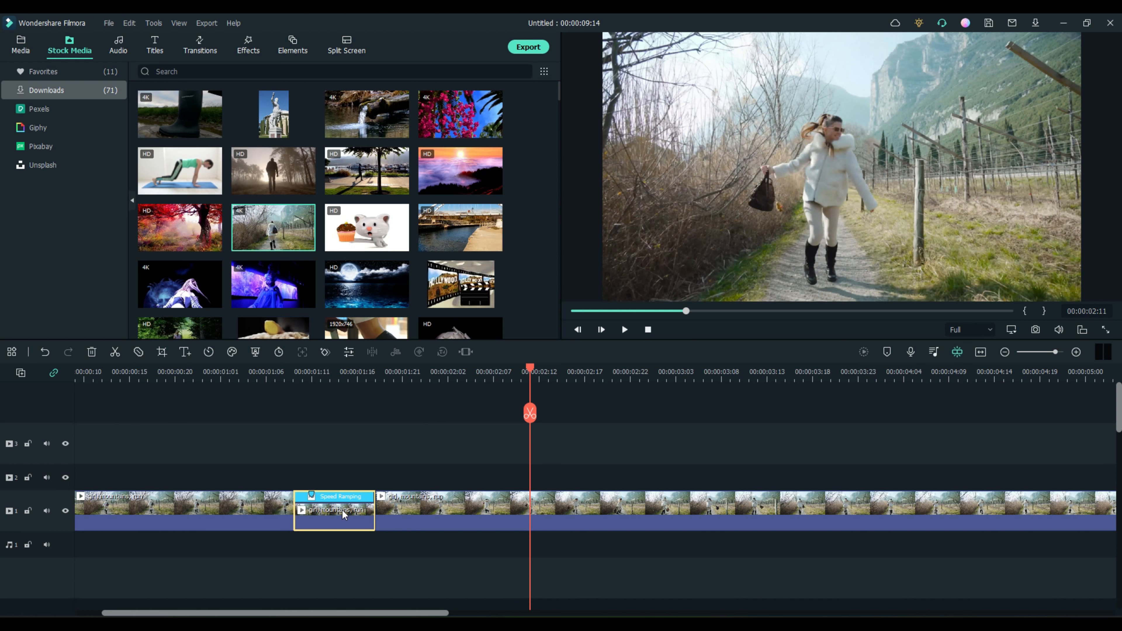
# Step: Undo the Hero moment ramp and the clip splits
pyautogui.hotkey('ctrl', 'z')
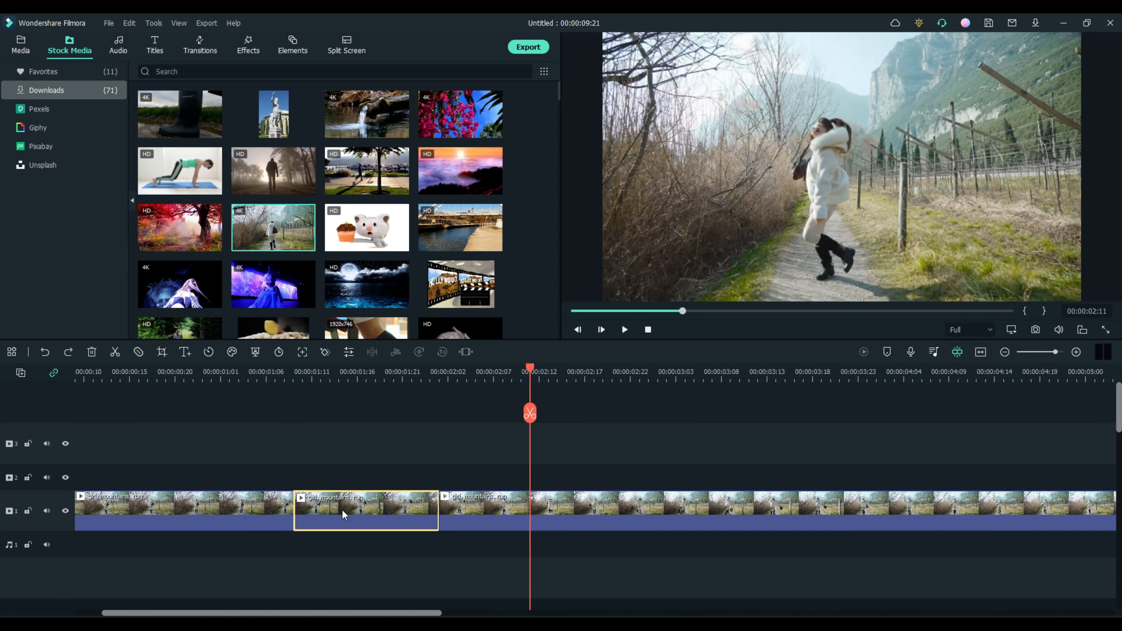
pyautogui.hotkey('ctrl', 'z')
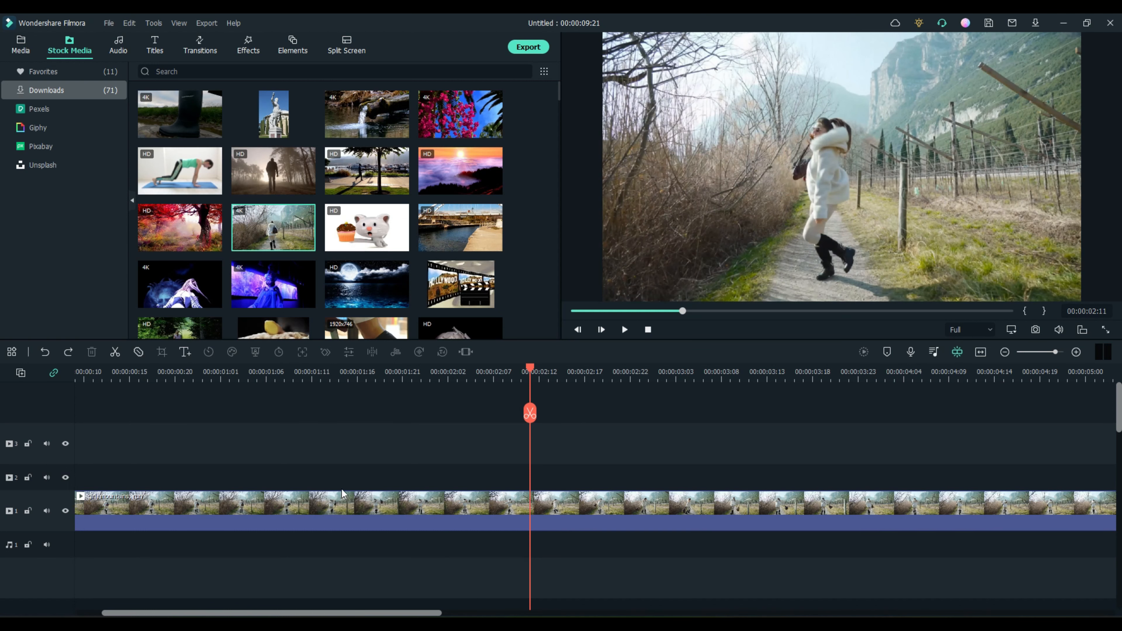
# Step: Set up customized speed ramping on the whole walking clip, with the playhead at 00:00:01:05
pyautogui.moveTo(526, 363); pyautogui.dragTo(255, 402)
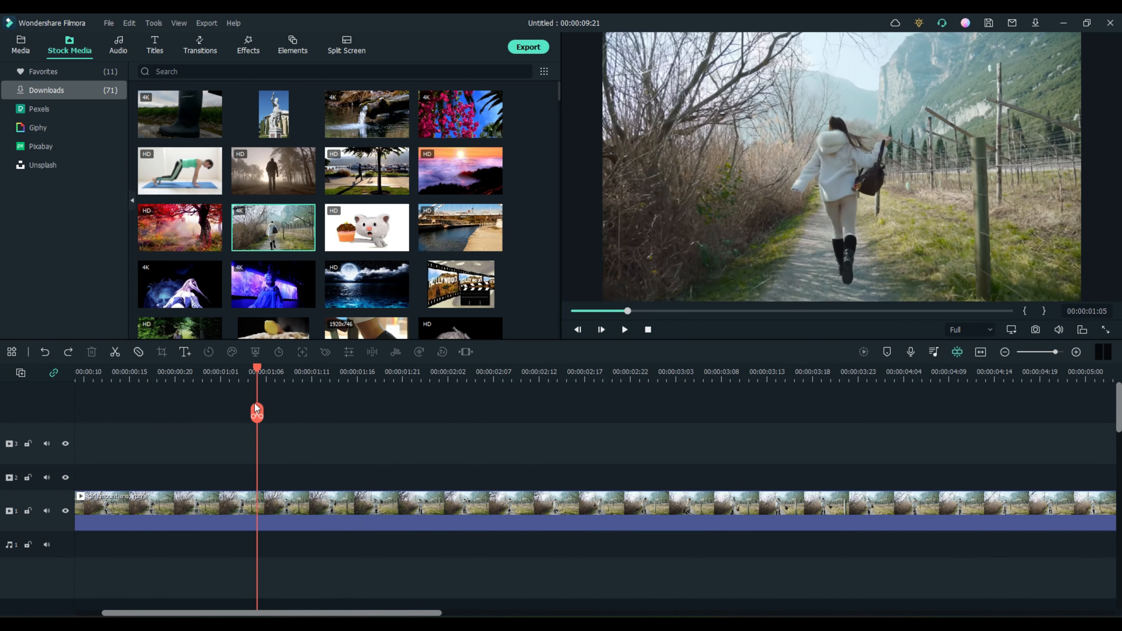
pyautogui.click(237, 515)
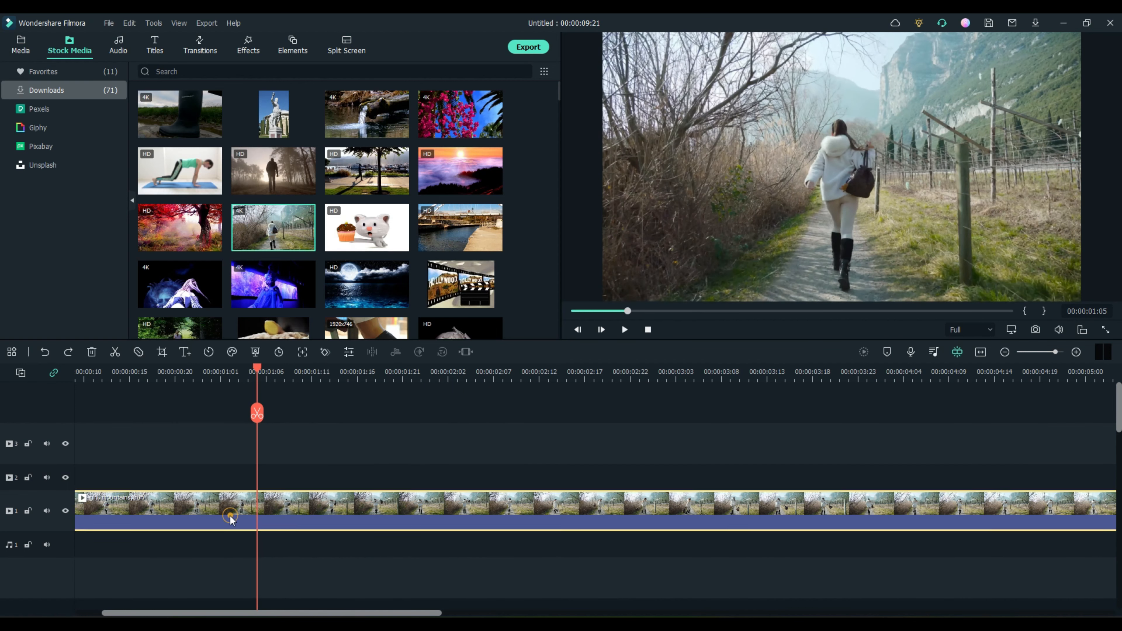
pyautogui.click(209, 352)
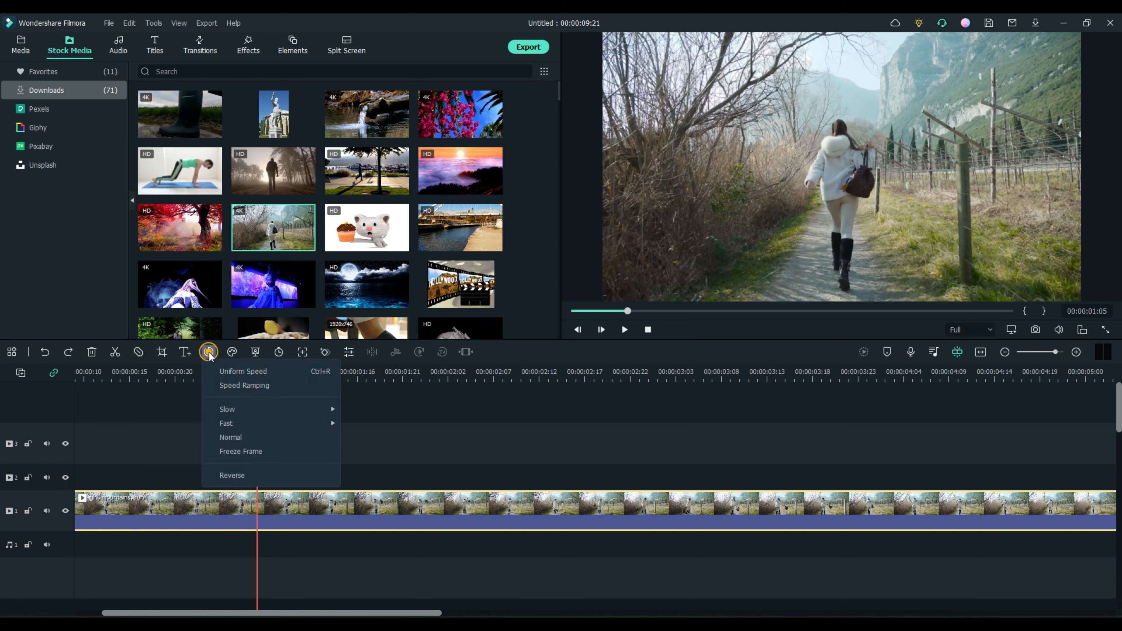
pyautogui.click(252, 383)
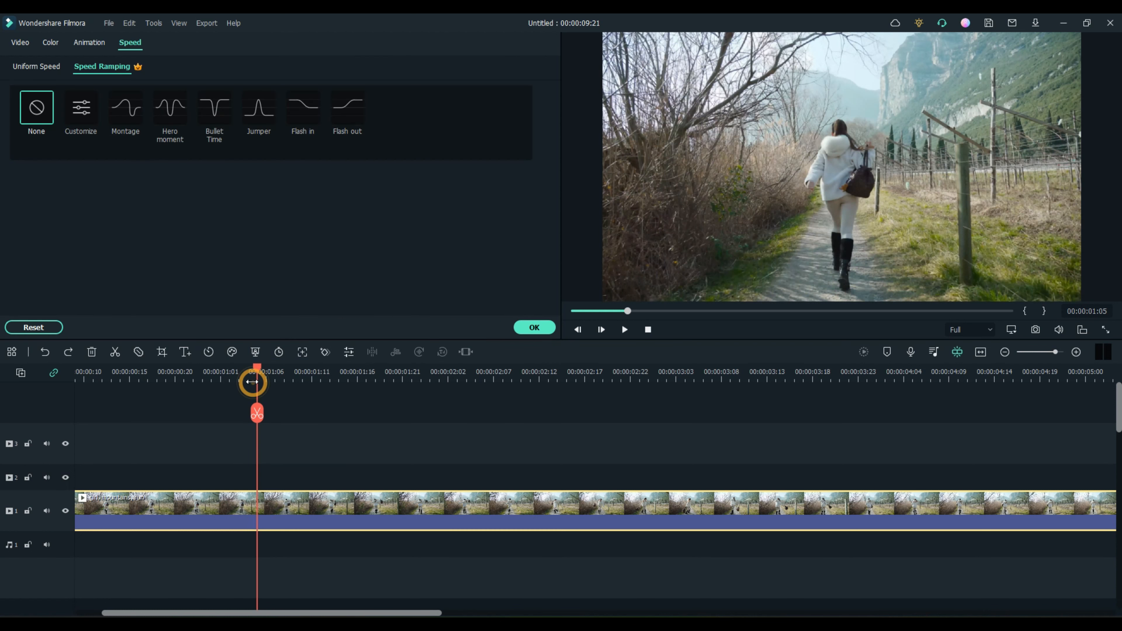
pyautogui.click(81, 110)
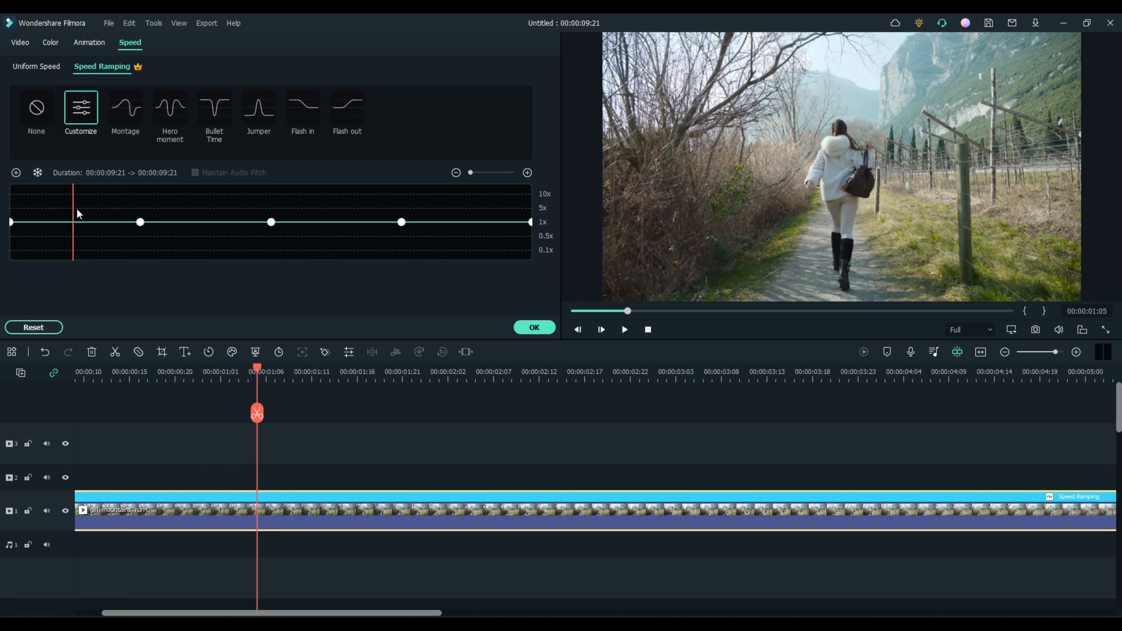
# Step: Add a speed point at 00:00:01:13, raise the next two curve points to 10x with the second moved closer, and accept the ramp
pyautogui.moveTo(72, 190)
pyautogui.mouseDown()
pyautogui.moveTo(46, 190)
pyautogui.moveTo(92, 195)
pyautogui.mouseUp()
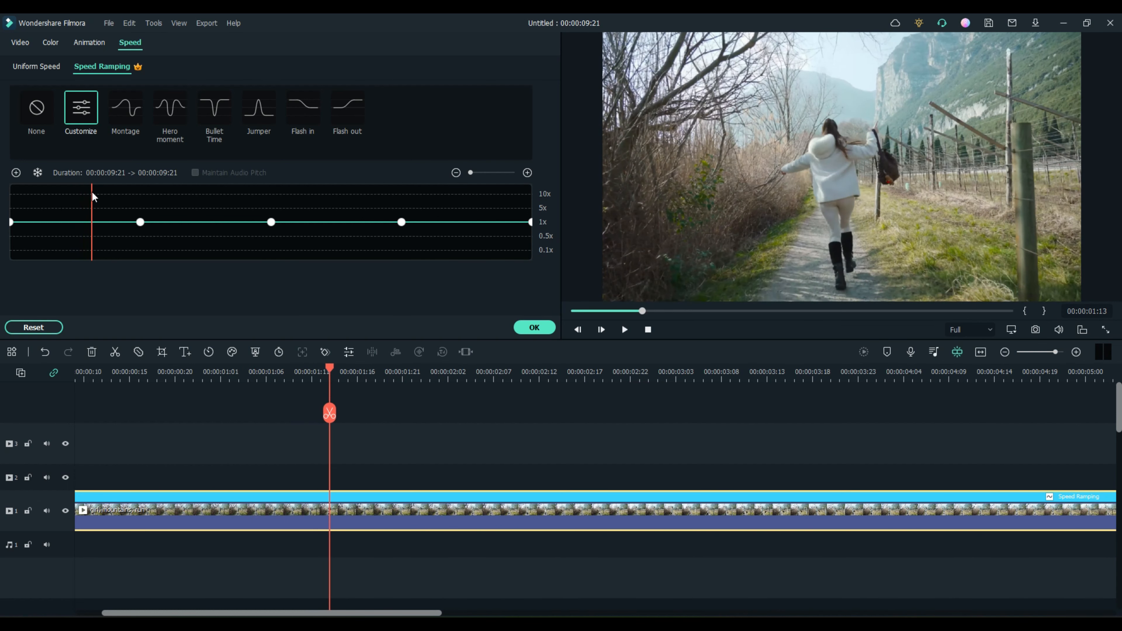
pyautogui.click(16, 172)
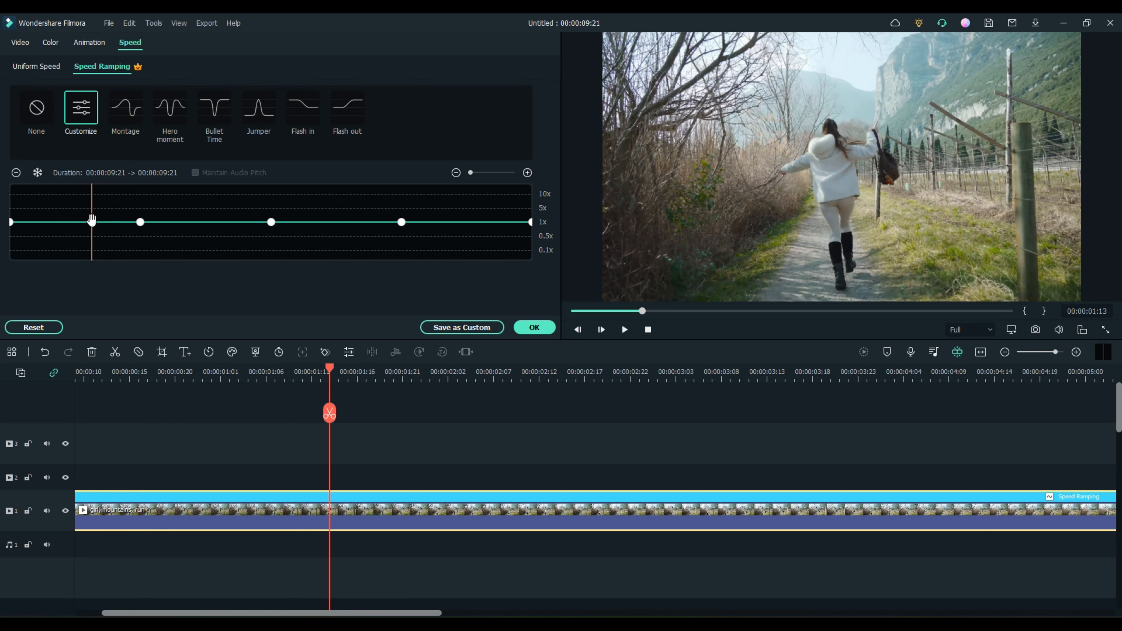
pyautogui.click(140, 222)
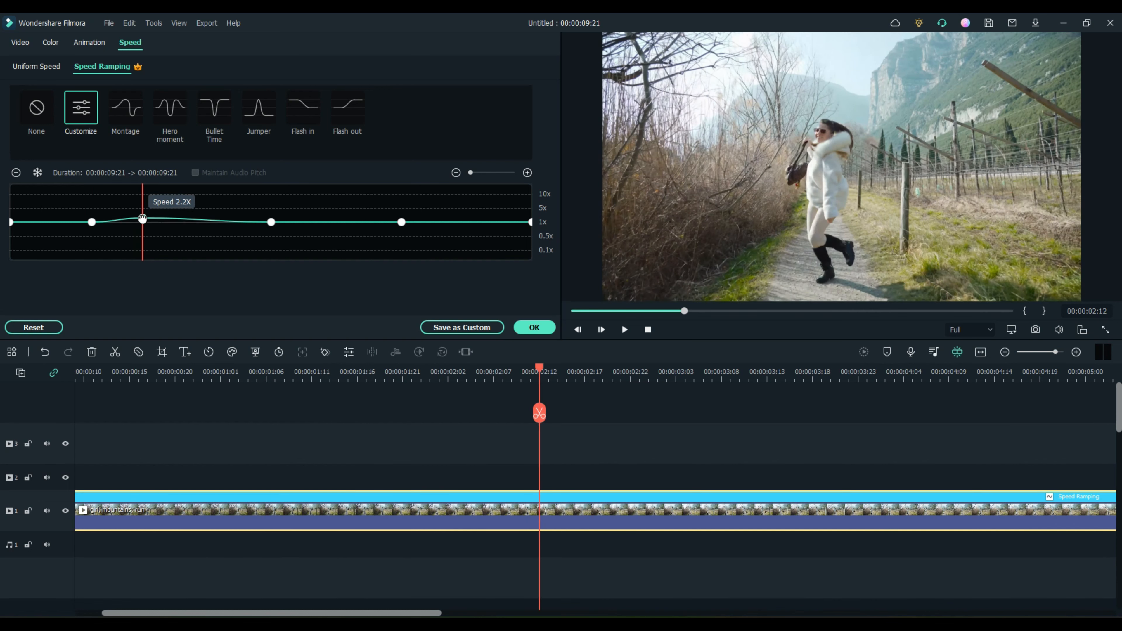
pyautogui.moveTo(140, 222); pyautogui.dragTo(159, 184)
pyautogui.moveTo(271, 222); pyautogui.dragTo(213, 194)
pyautogui.moveTo(403, 365)
pyautogui.mouseDown()
pyautogui.moveTo(364, 372)
pyautogui.moveTo(410, 371)
pyautogui.mouseUp()
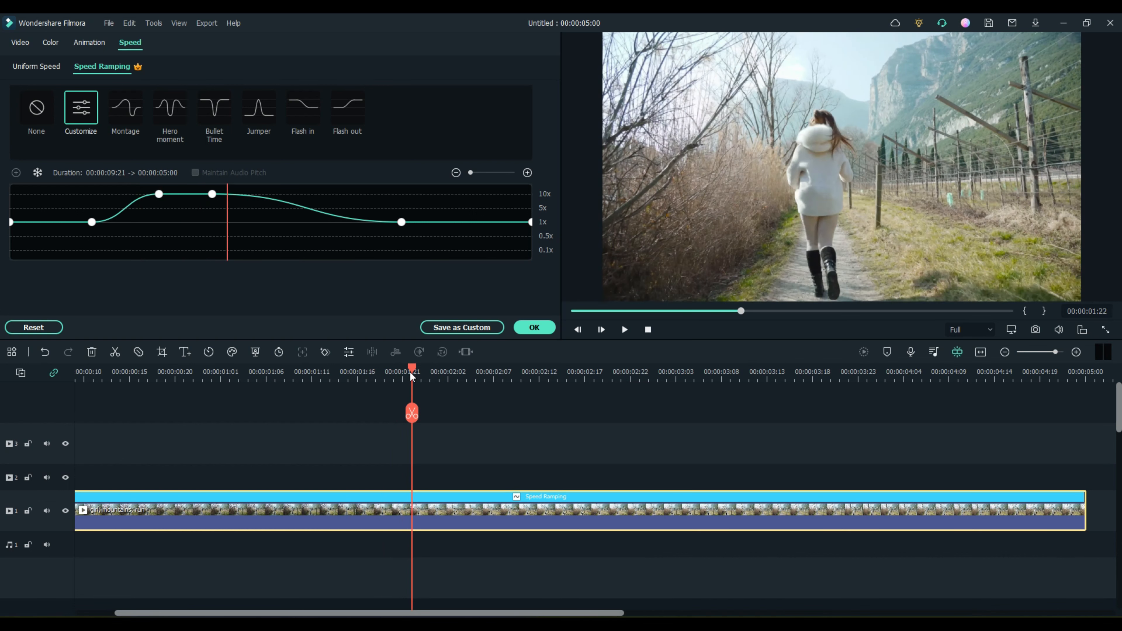
pyautogui.click(545, 329)
# Step: Play the custom speed-ramped clip starting shortly before the speed change
pyautogui.scroll(-5, 646, 371)
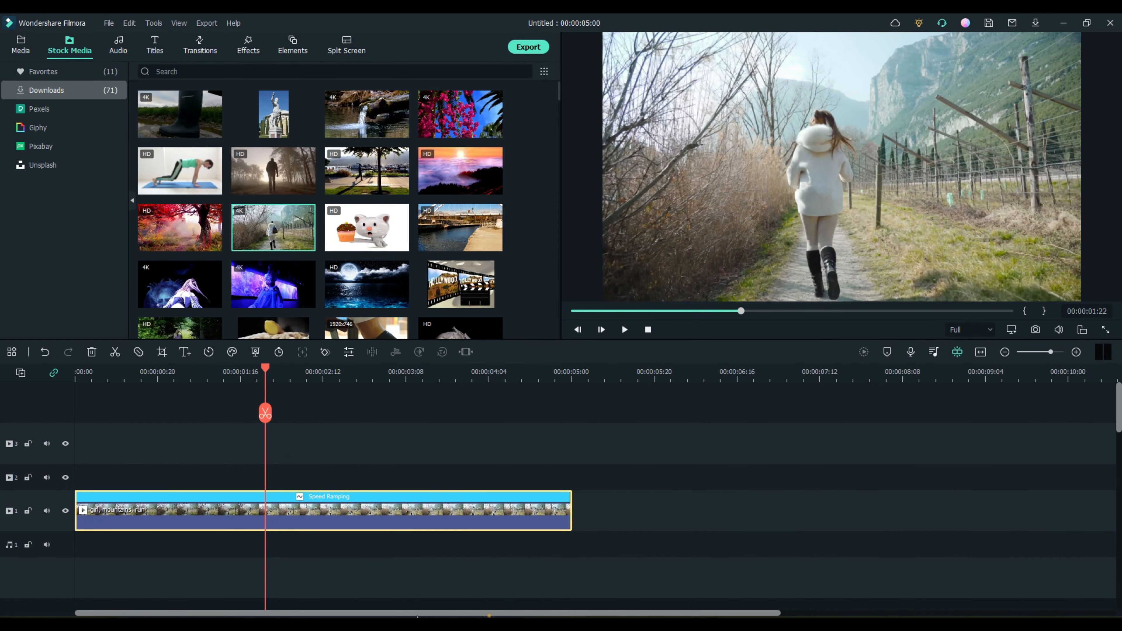
pyautogui.click(198, 372)
pyautogui.click(626, 330)
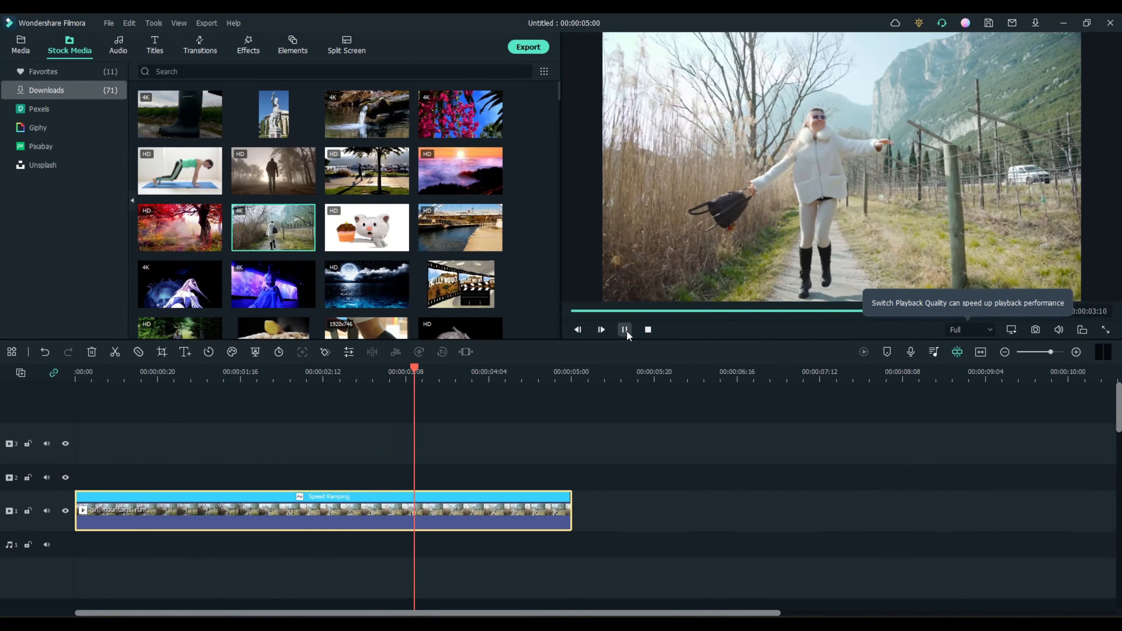
pyautogui.click(626, 330)
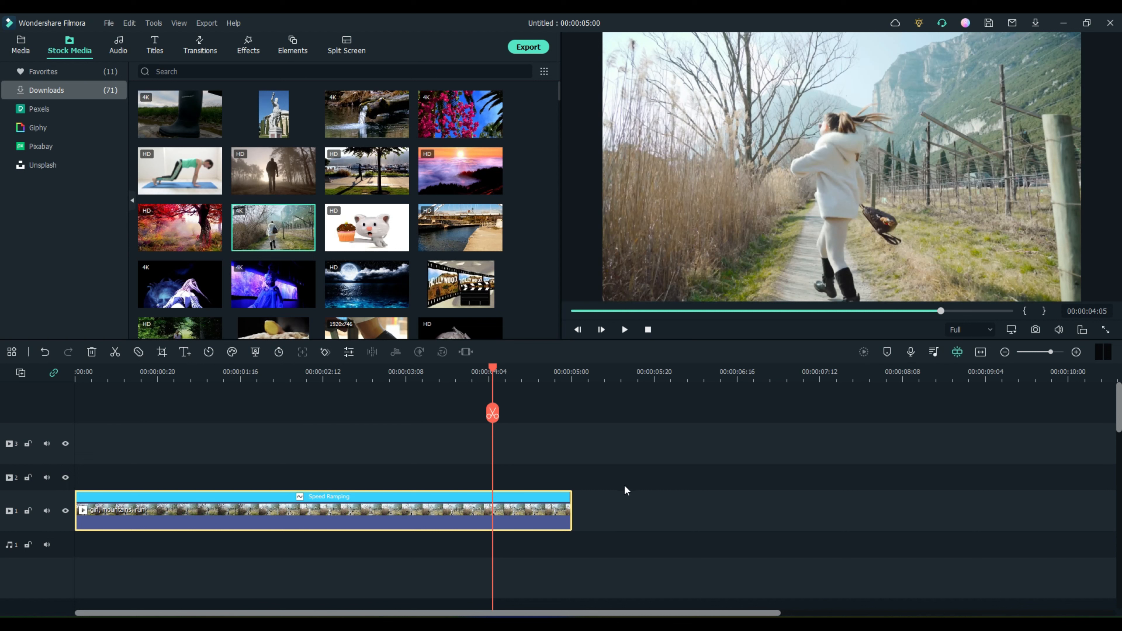
# Step: Undo the speed ramp and the earlier edits until the timeline is empty
pyautogui.hotkey('ctrl', 'z')
pyautogui.hotkey('ctrl', 'z')
pyautogui.hotkey('ctrl', 'z')
pyautogui.hotkey('ctrl', 'z')
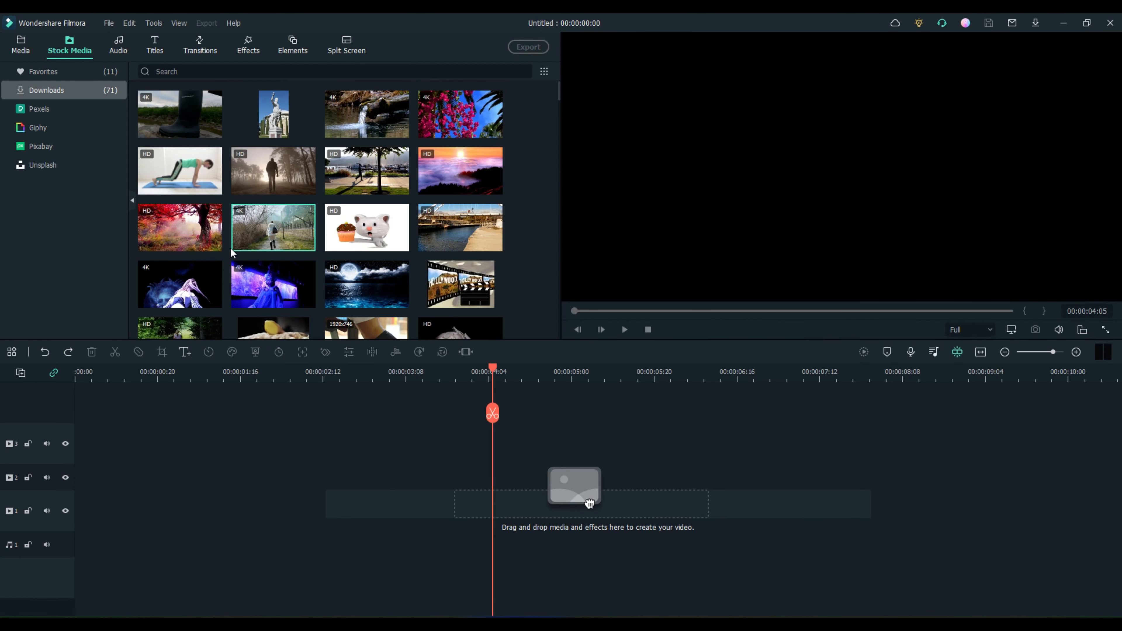
# Step: Place the hiking man, tree-trunk fountain and running girl stock clips one after another on video track 1
pyautogui.moveTo(285, 170); pyautogui.dragTo(83, 509)
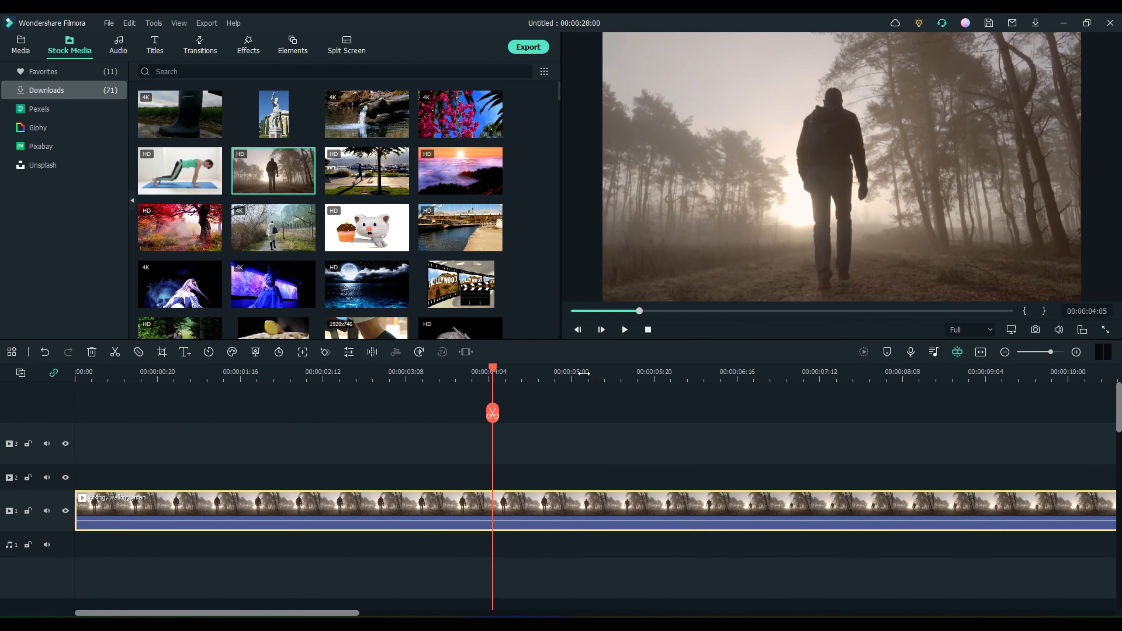
pyautogui.scroll(-5, 250, 414)
pyautogui.scroll(-1, 239, 414)
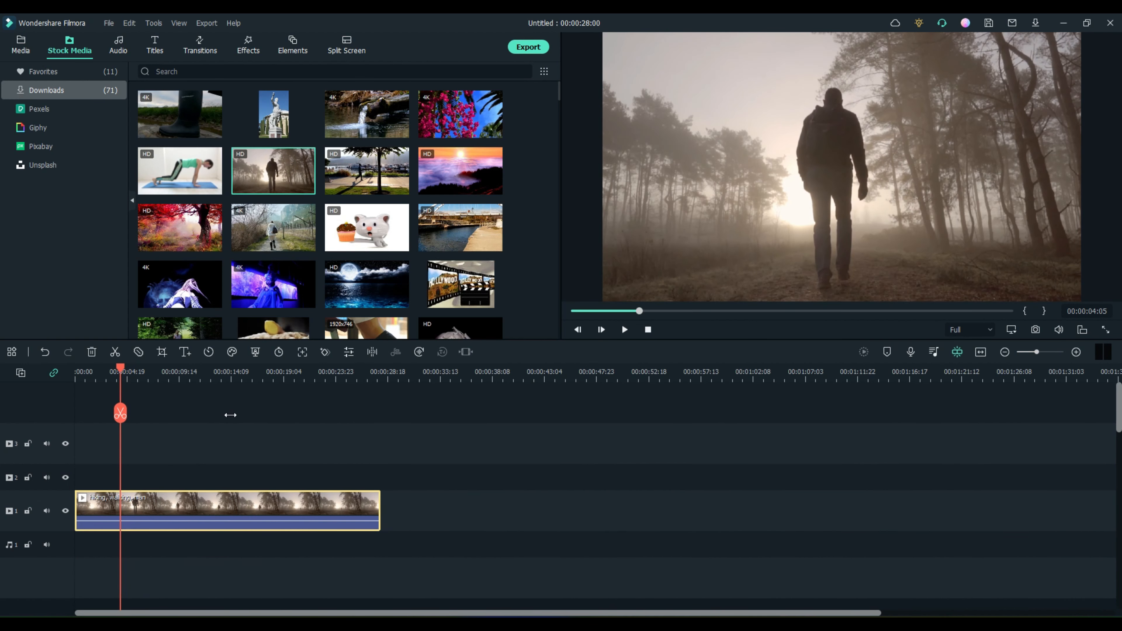
pyautogui.scroll(-1, 231, 415)
pyautogui.moveTo(376, 107)
pyautogui.moveTo(377, 107); pyautogui.dragTo(375, 516)
pyautogui.moveTo(272, 225)
pyautogui.moveTo(272, 225); pyautogui.dragTo(584, 481)
pyautogui.moveTo(563, 517); pyautogui.dragTo(563, 516)
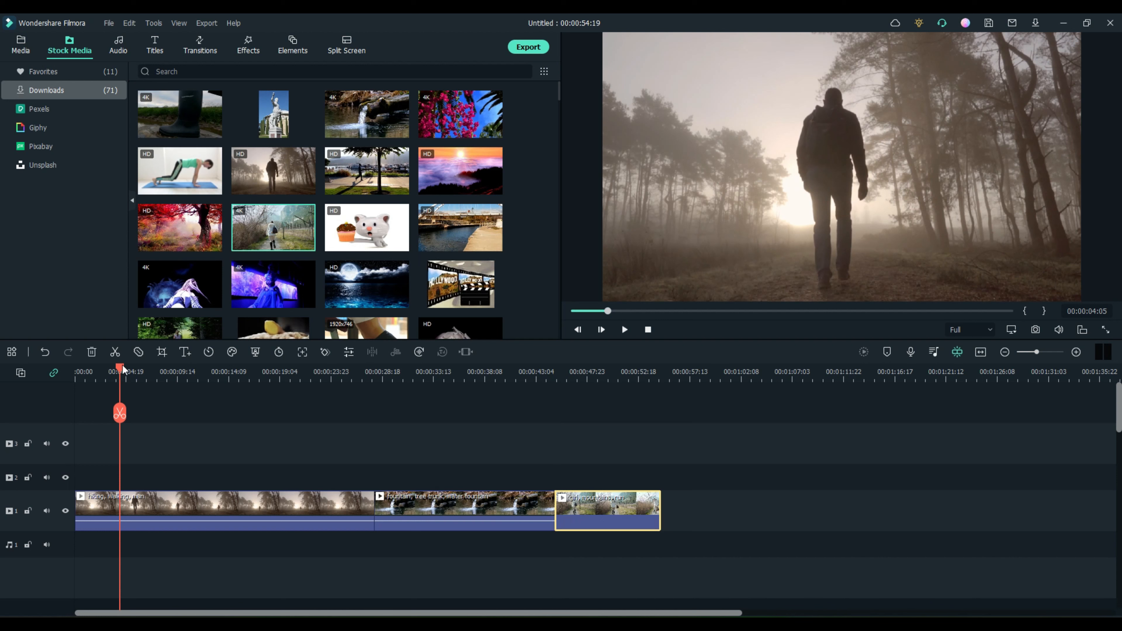
# Step: Split the hiking clip at about 00:00:21 and delete its first part
pyautogui.moveTo(120, 369); pyautogui.dragTo(297, 372)
pyautogui.click(298, 413)
pyautogui.click(217, 508)
pyautogui.press('Delete')
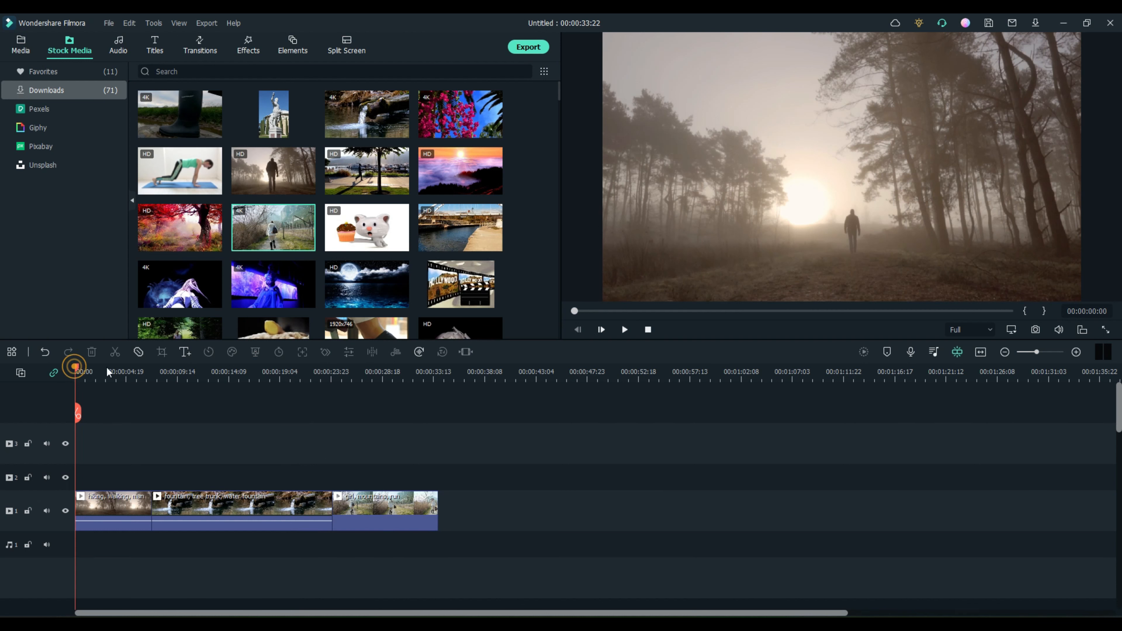
# Step: Split the fountain clip at 00:00:14:18 and delete the part after the cut
pyautogui.moveTo(78, 372); pyautogui.dragTo(233, 374)
pyautogui.click(232, 411)
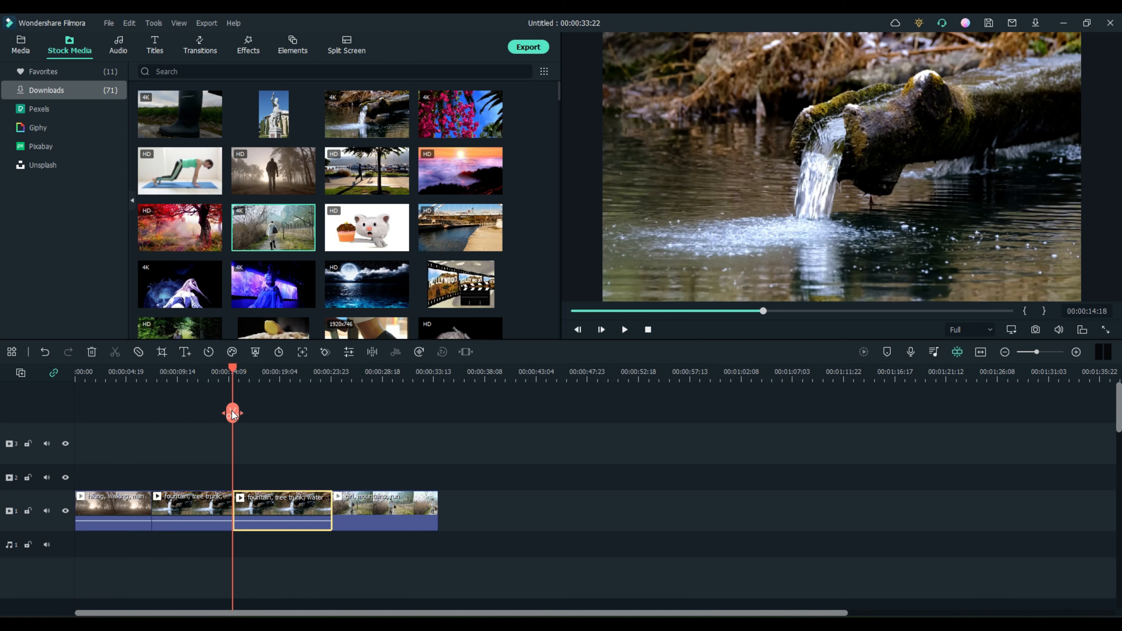
pyautogui.press('Delete')
# Step: Play the three-clip sequence from 00:00:03:22 into the running girl clip to review both hard cuts
pyautogui.moveTo(232, 372); pyautogui.dragTo(116, 381)
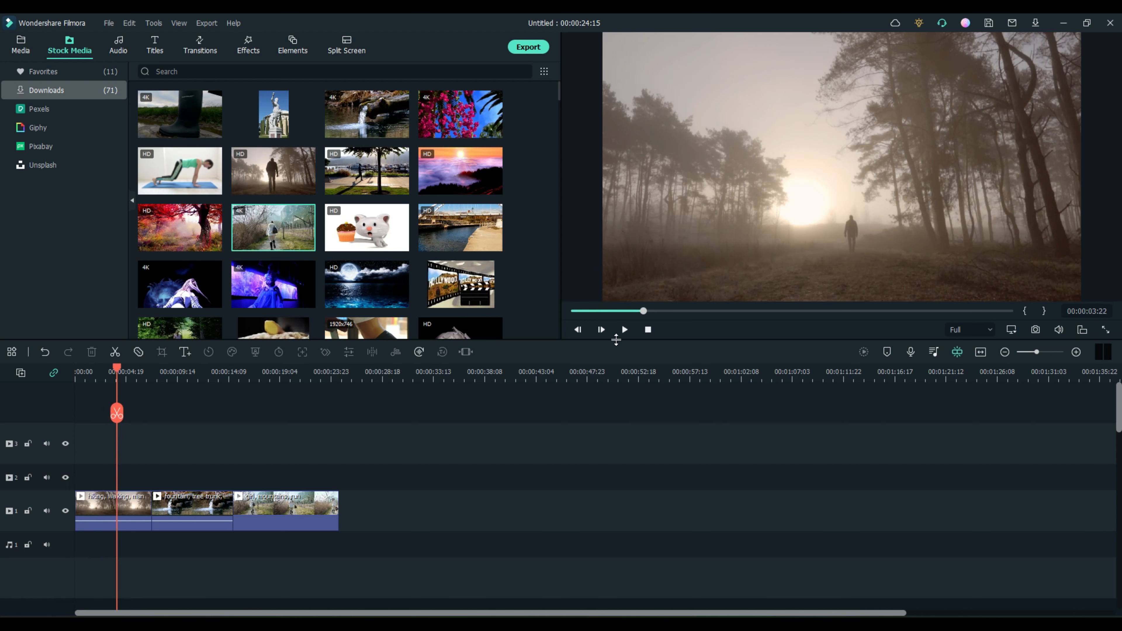
pyautogui.click(625, 331)
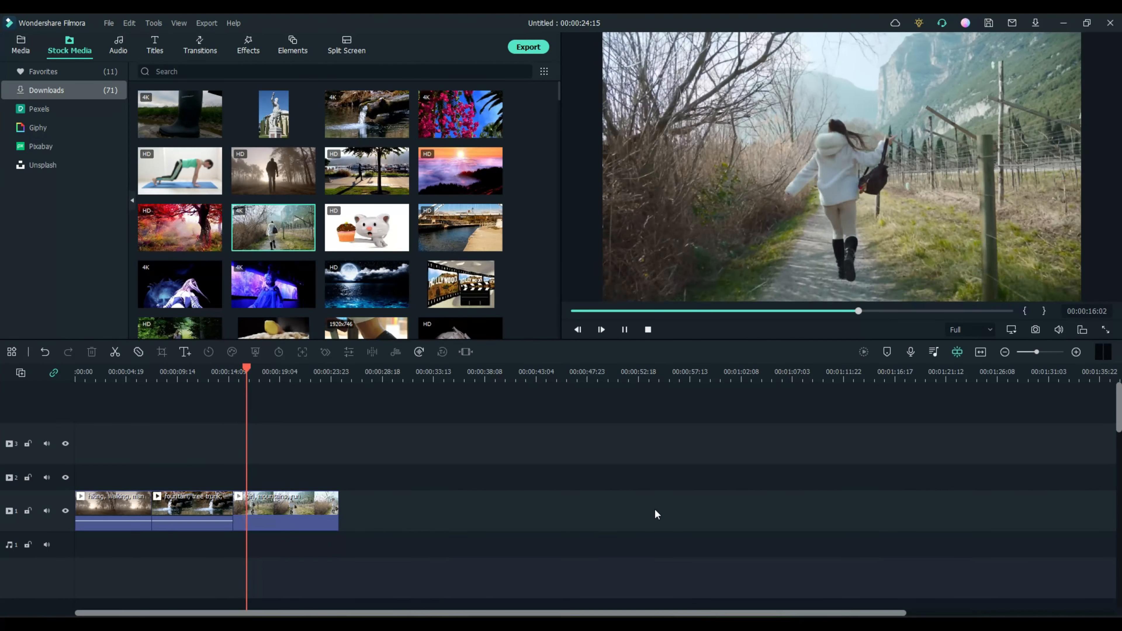
pyautogui.click(625, 329)
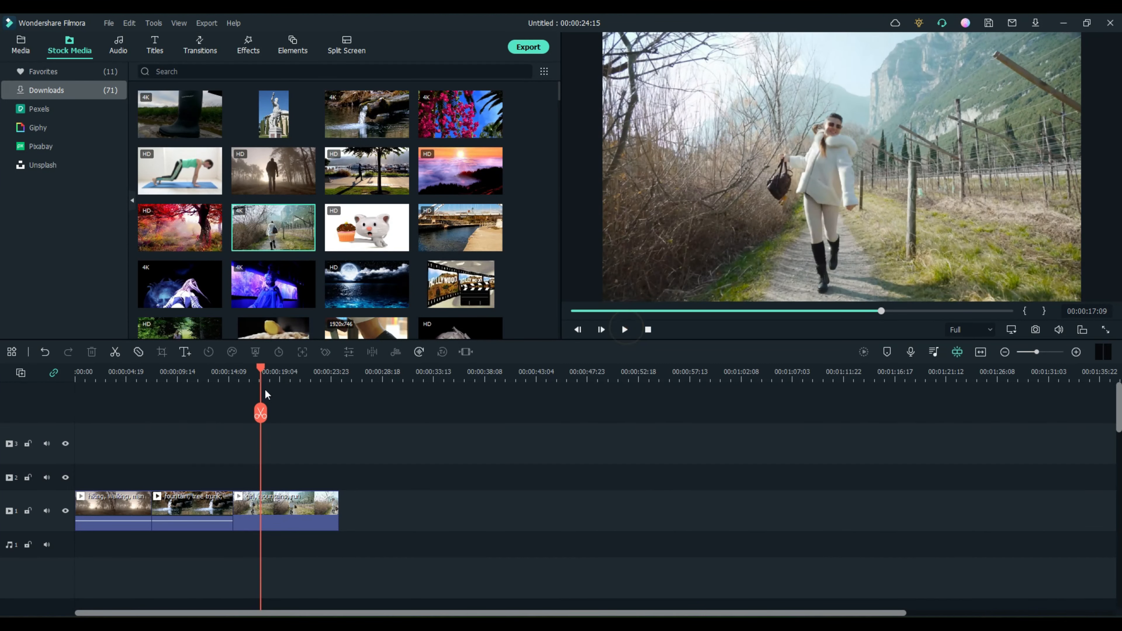
# Step: Browse the Filmstock transitions and place Brahmastra Effects Pack Transition 02 on the cut between the hiking and fountain clips
pyautogui.moveTo(261, 369); pyautogui.dragTo(127, 382)
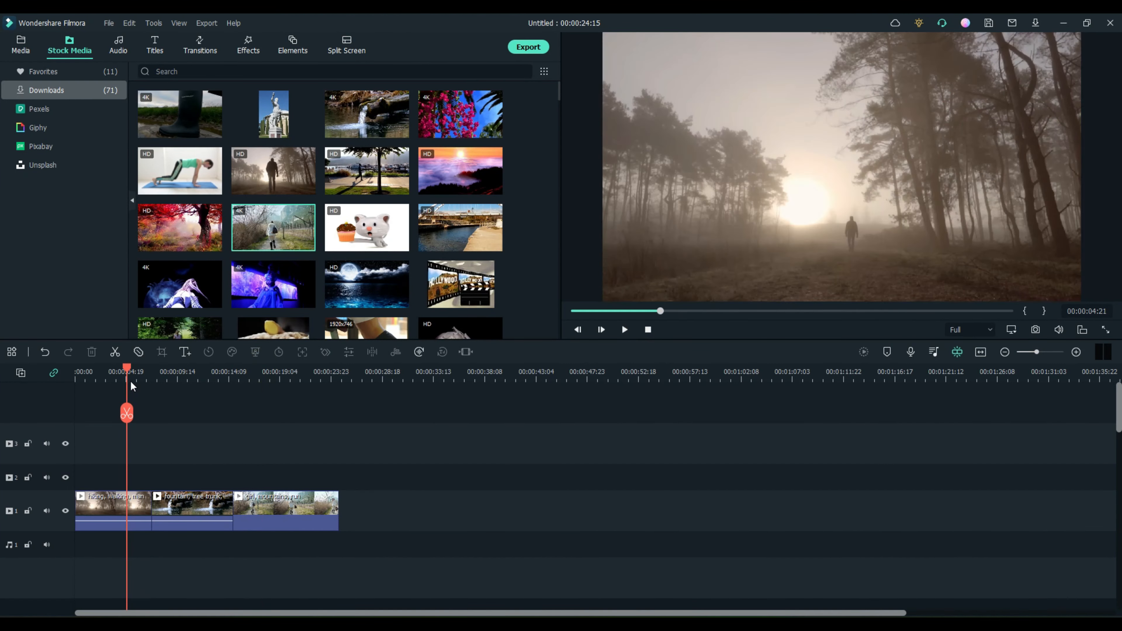
pyautogui.click(199, 48)
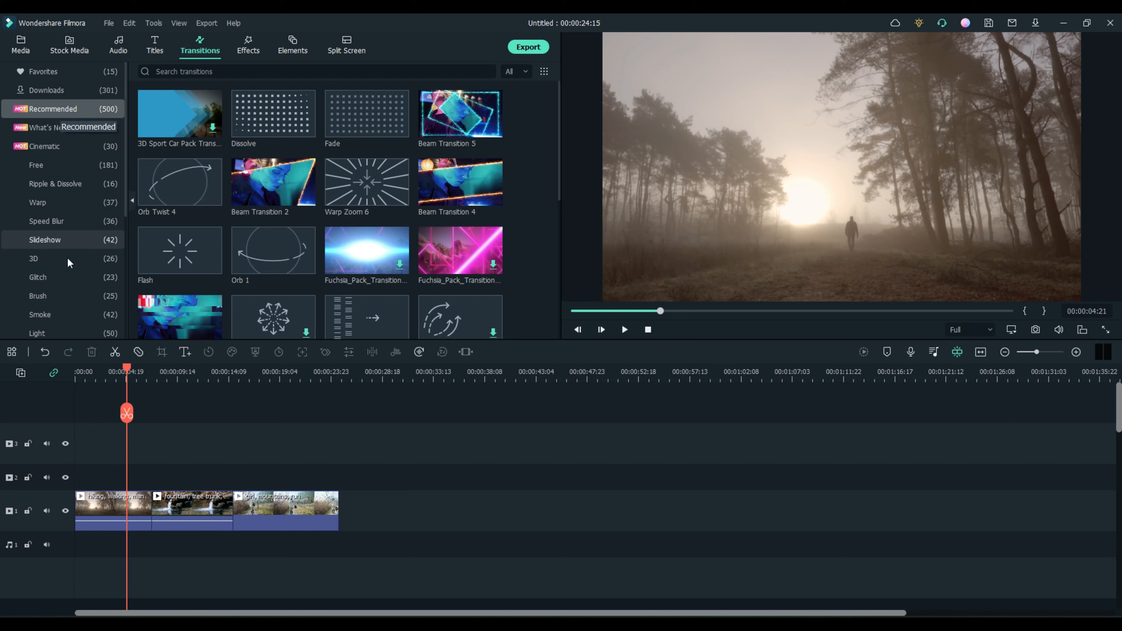
pyautogui.scroll(-5, 66, 256)
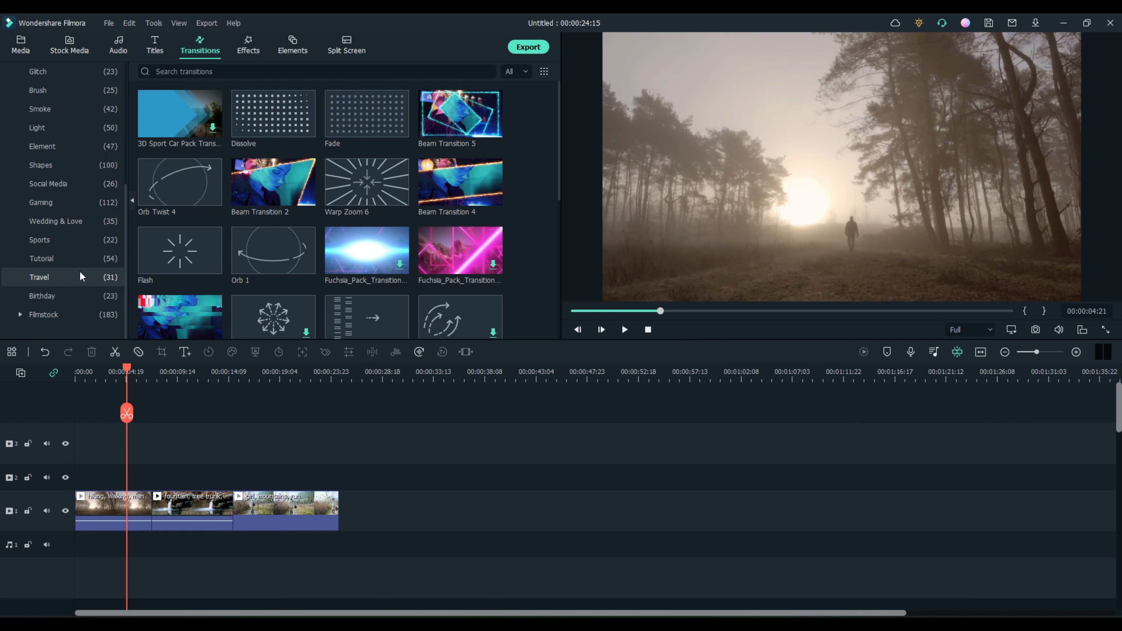
pyautogui.click(19, 316)
pyautogui.scroll(-8, 90, 269)
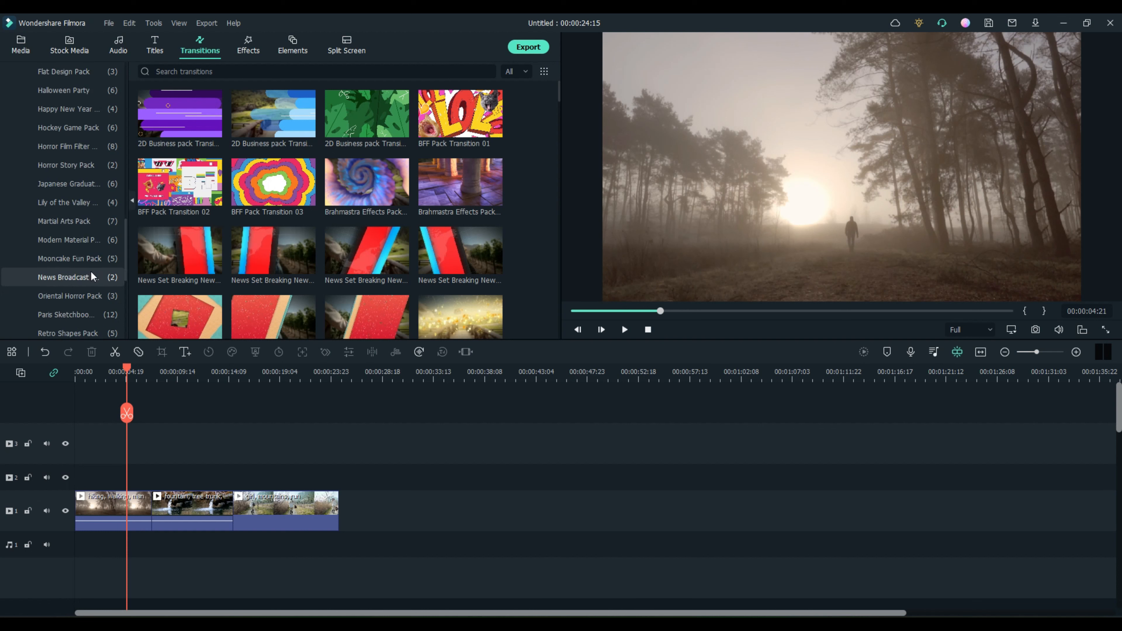
pyautogui.scroll(-5, 90, 270)
pyautogui.scroll(15, 83, 287)
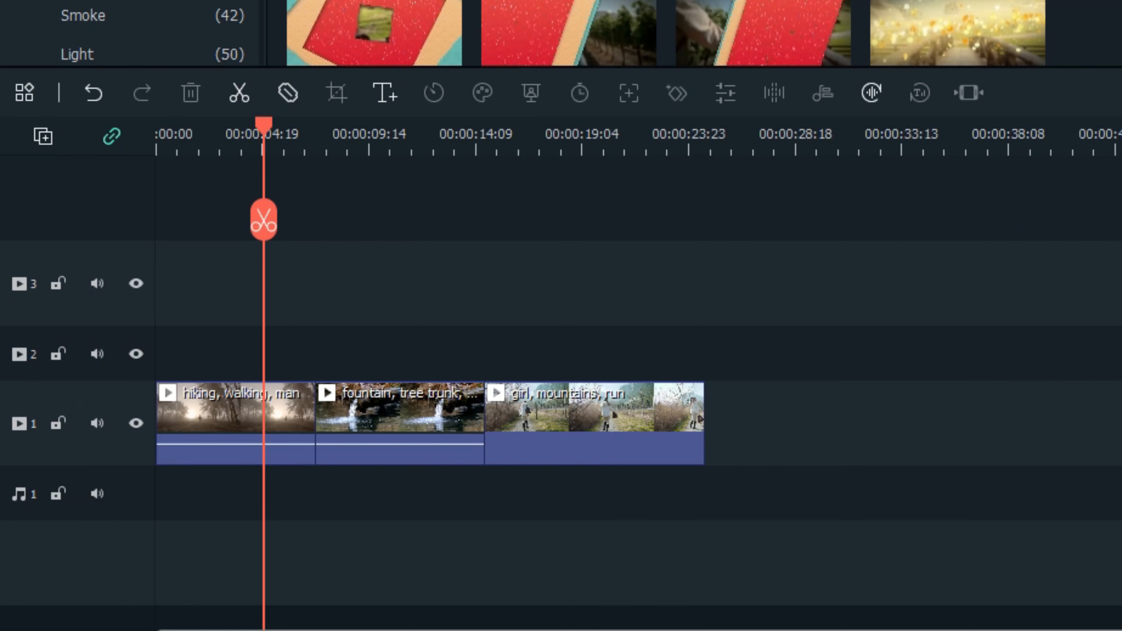
pyautogui.moveTo(460, 182); pyautogui.dragTo(220, 416)
pyautogui.moveTo(457, 221); pyautogui.dragTo(308, 376)
pyautogui.scroll(5, 479, 136)
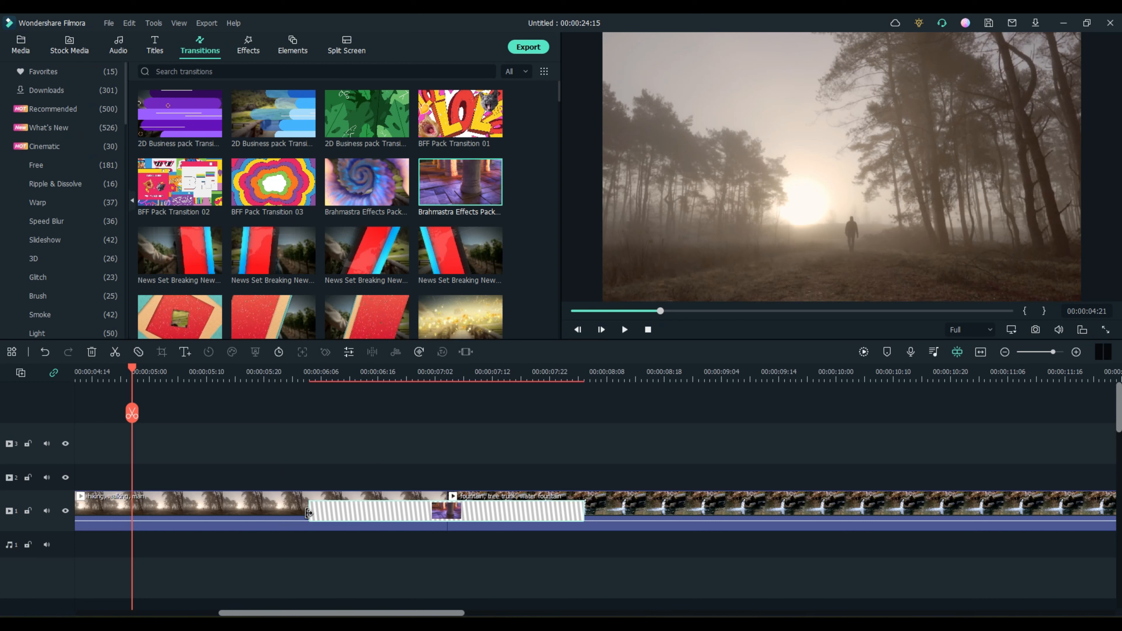
# Step: Shorten the Brahmastra transition to 00:00:01:18 on the timeline and review its settings, keeping the Overlap mode
pyautogui.moveTo(409, 516); pyautogui.dragTo(324, 516)
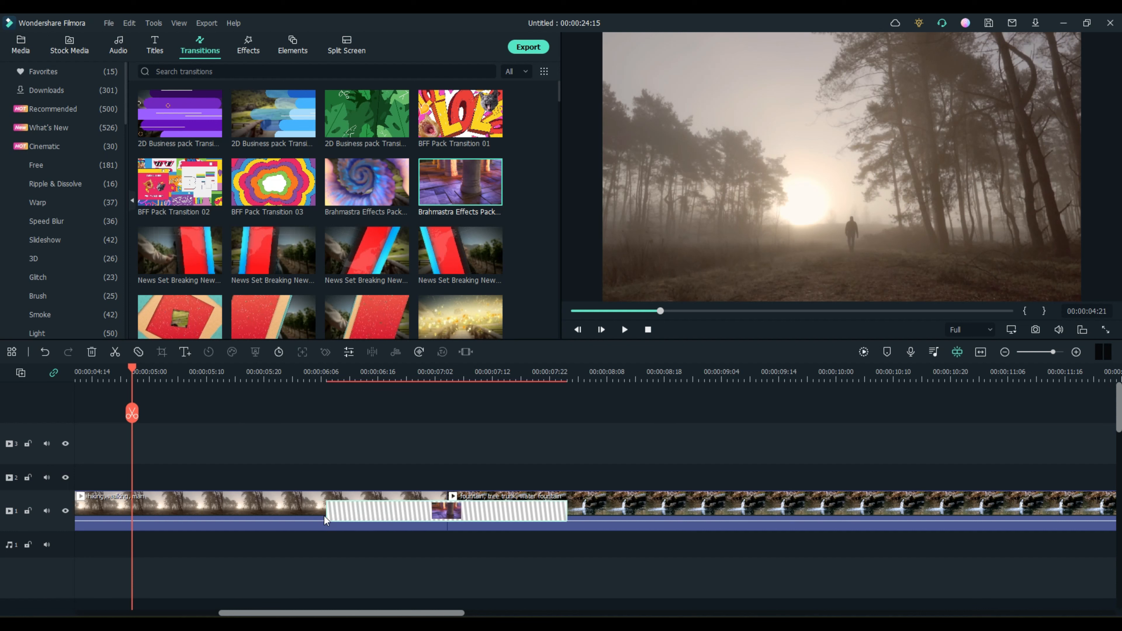
pyautogui.doubleClick(380, 509)
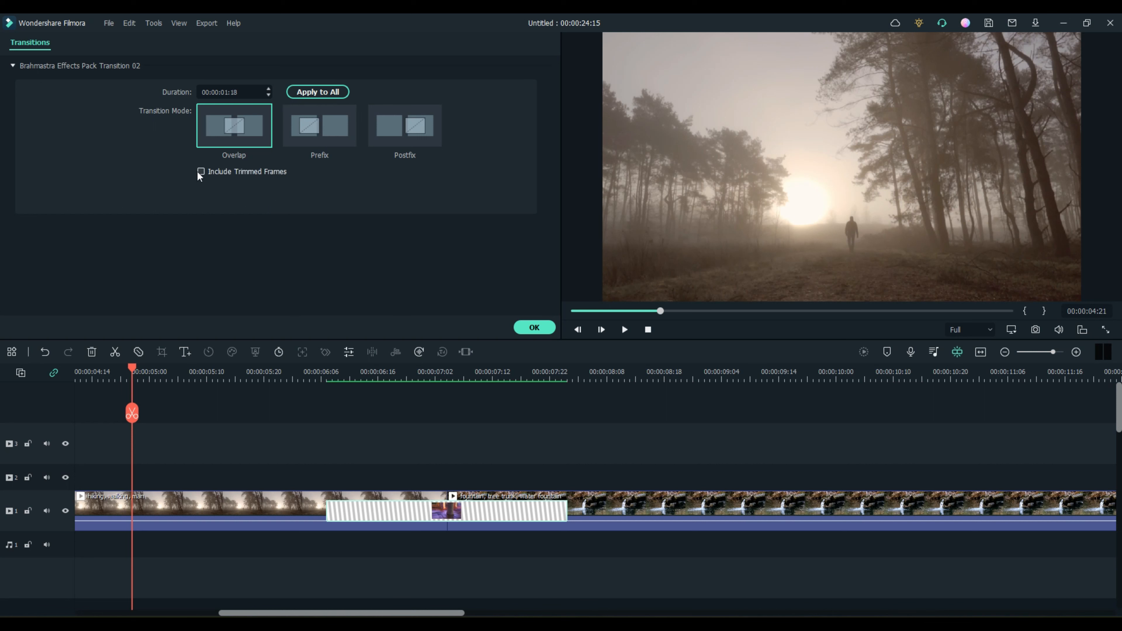
pyautogui.click(536, 327)
# Step: Play through the Brahmastra transition and return the playhead to its start at 00:00:06:07
pyautogui.click(623, 330)
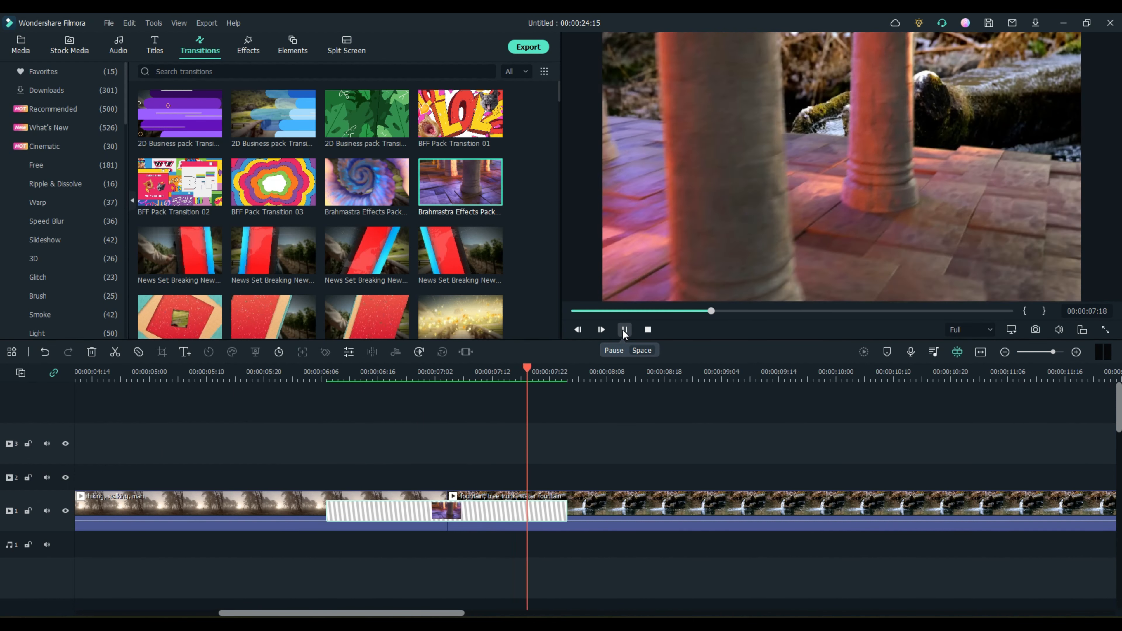
pyautogui.click(624, 329)
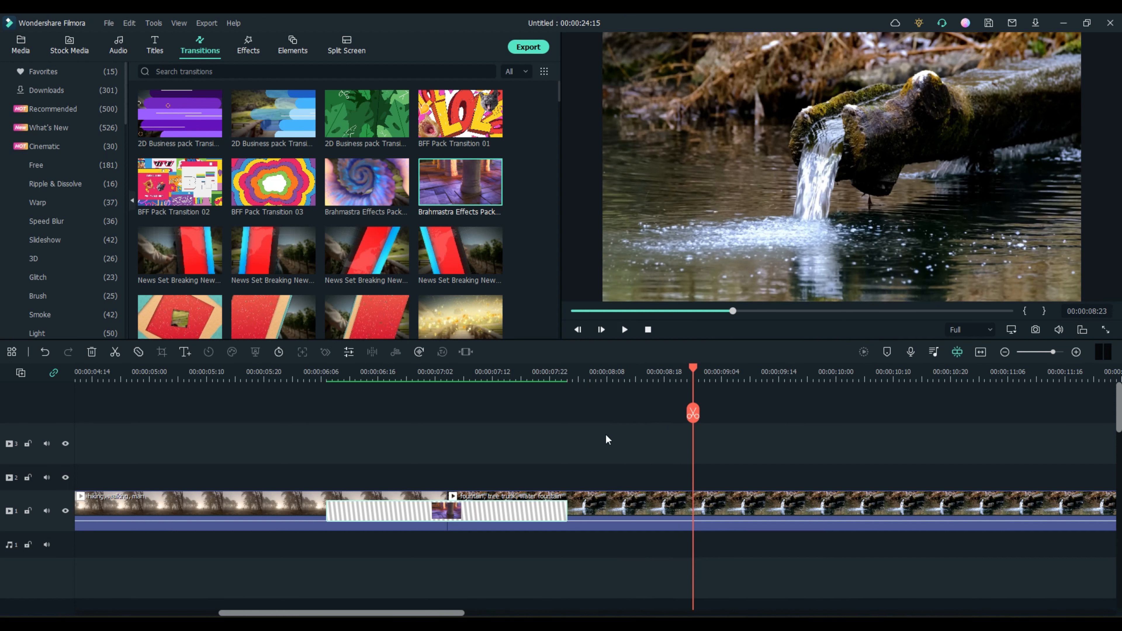
pyautogui.moveTo(693, 368); pyautogui.dragTo(325, 373)
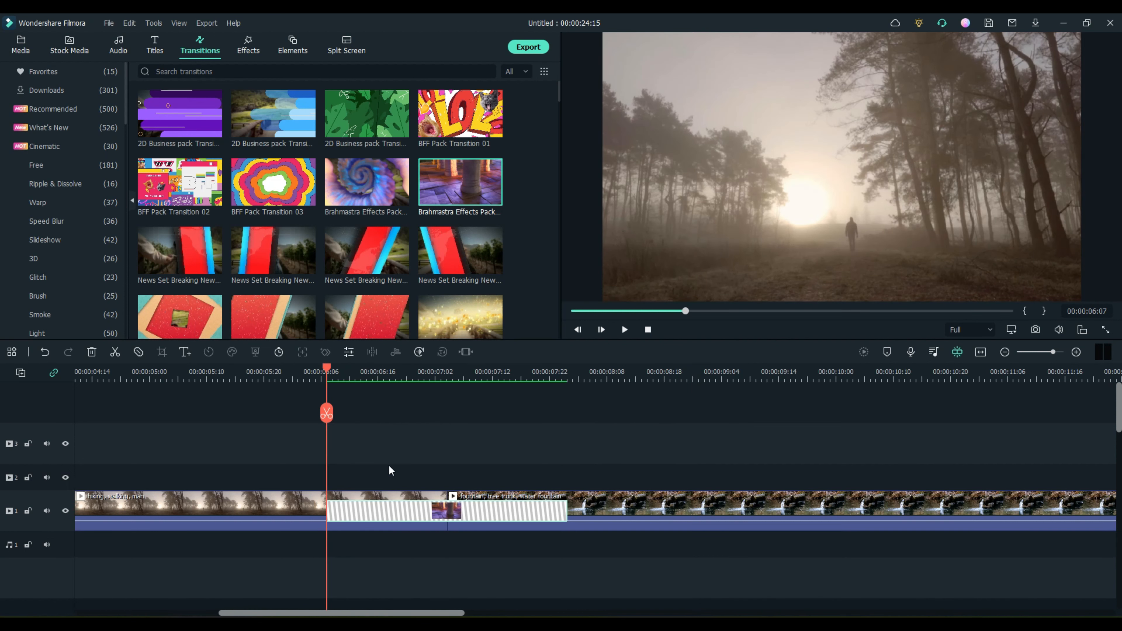
# Step: Remove the Brahmastra transition and place the favourite Dissolve transition between the hiking and fountain clips
pyautogui.moveTo(392, 507); pyautogui.dragTo(391, 507)
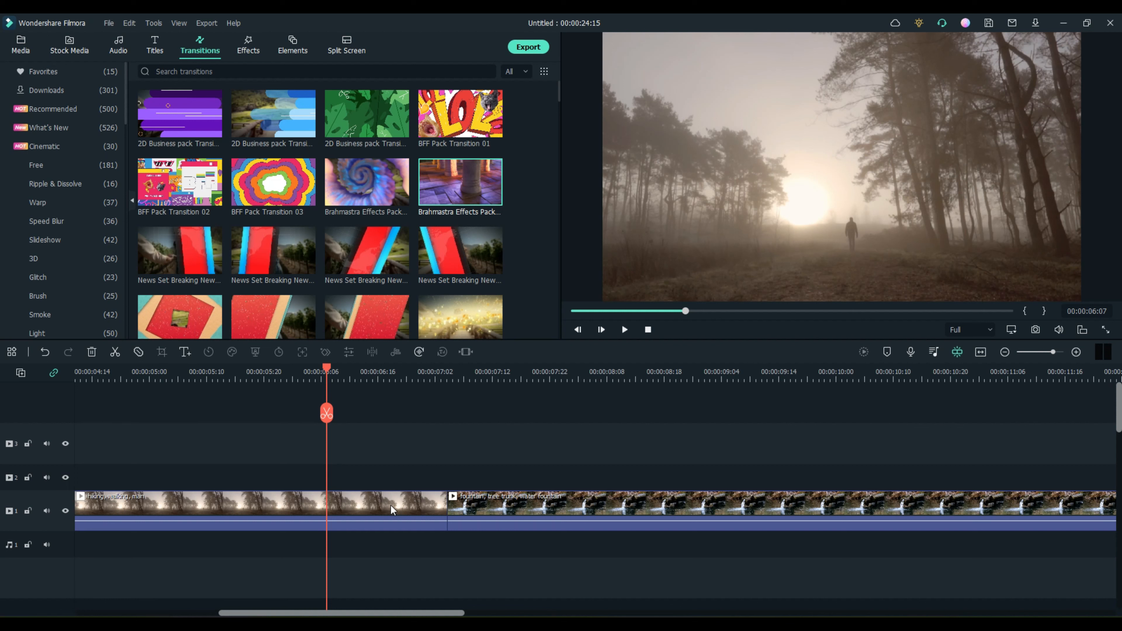
pyautogui.click(51, 72)
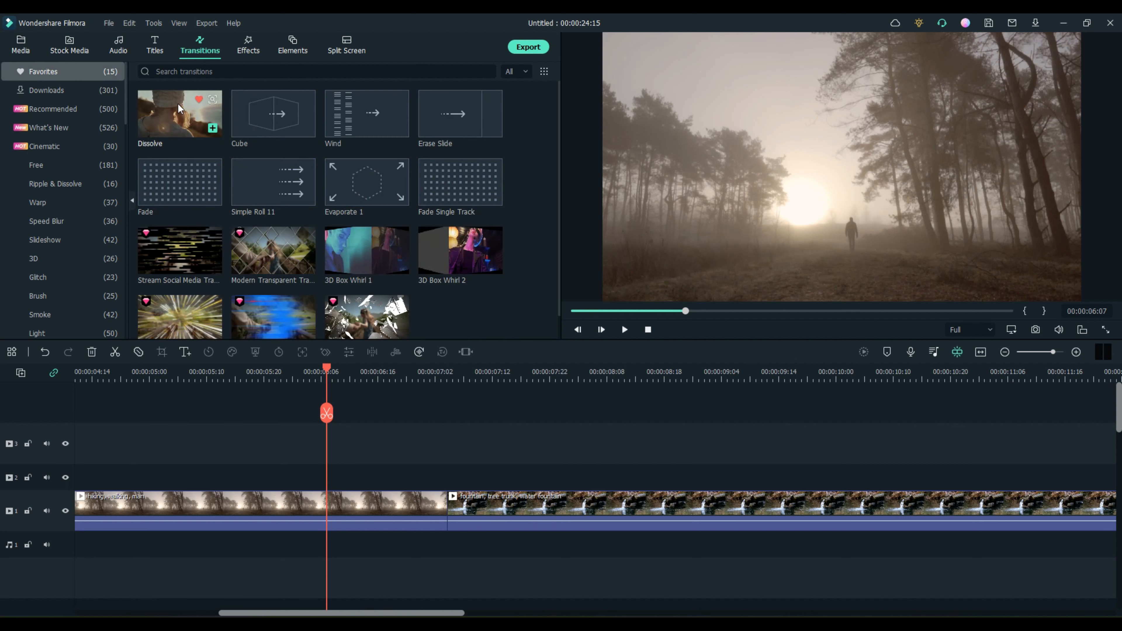
pyautogui.moveTo(178, 102); pyautogui.dragTo(419, 494)
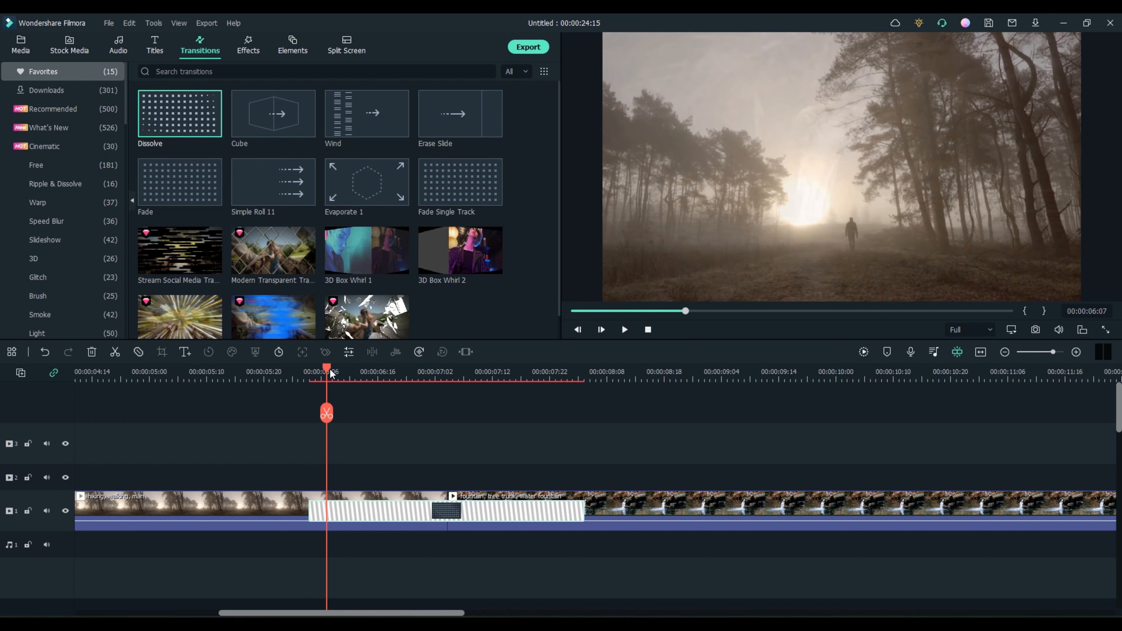
# Step: Play the Dissolve transition from 00:00:05:12 into the fountain clip
pyautogui.moveTo(326, 367); pyautogui.dragTo(218, 370)
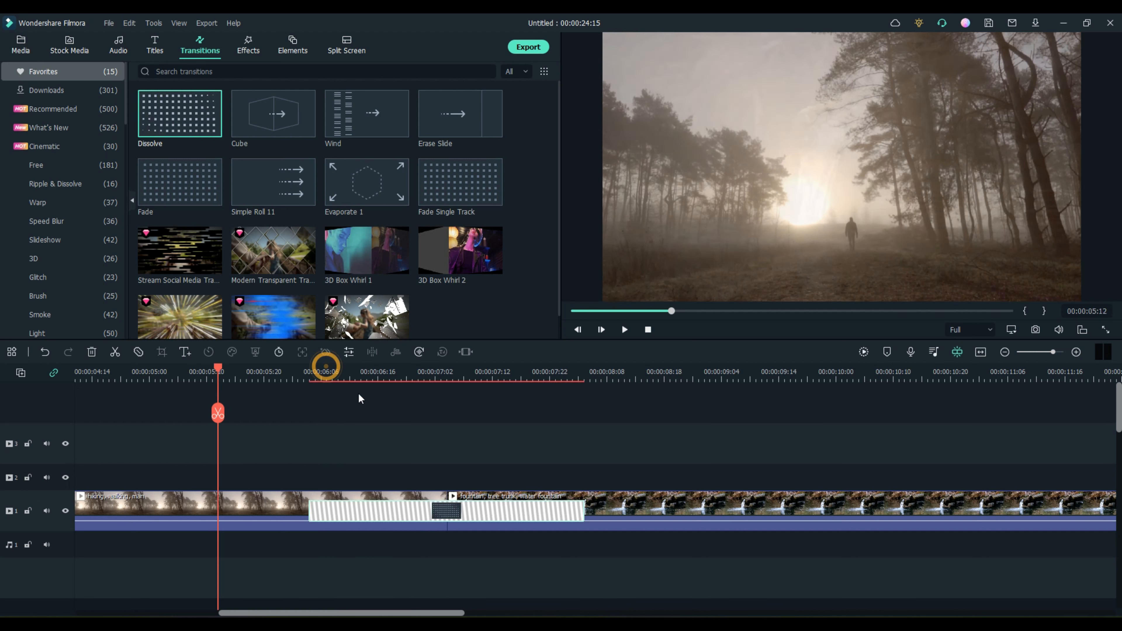
pyautogui.click(624, 329)
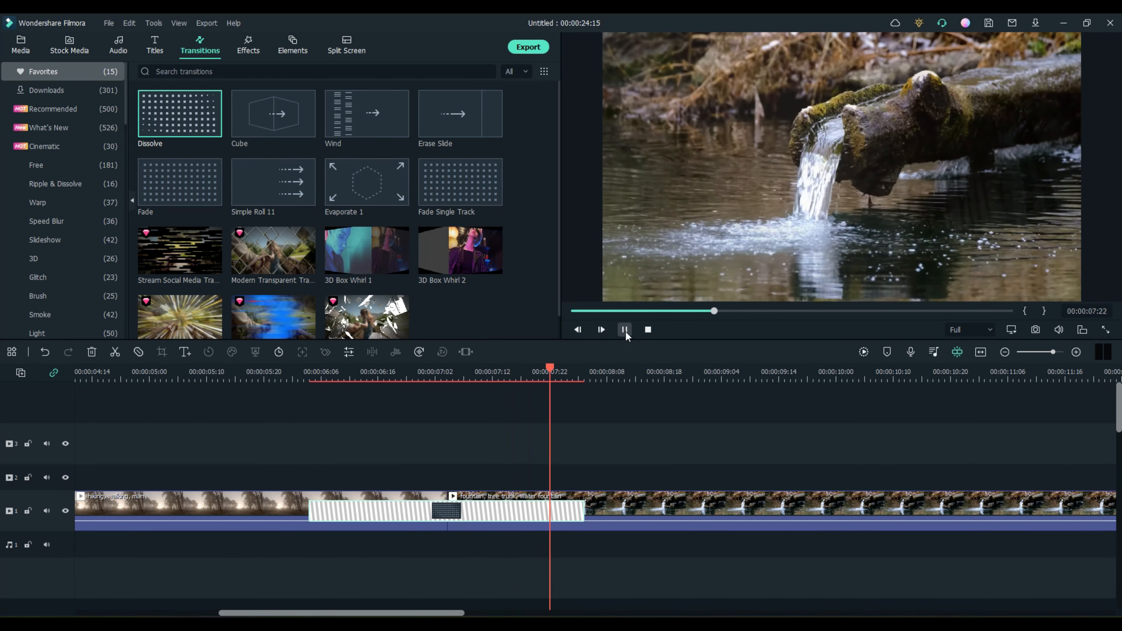
pyautogui.click(625, 330)
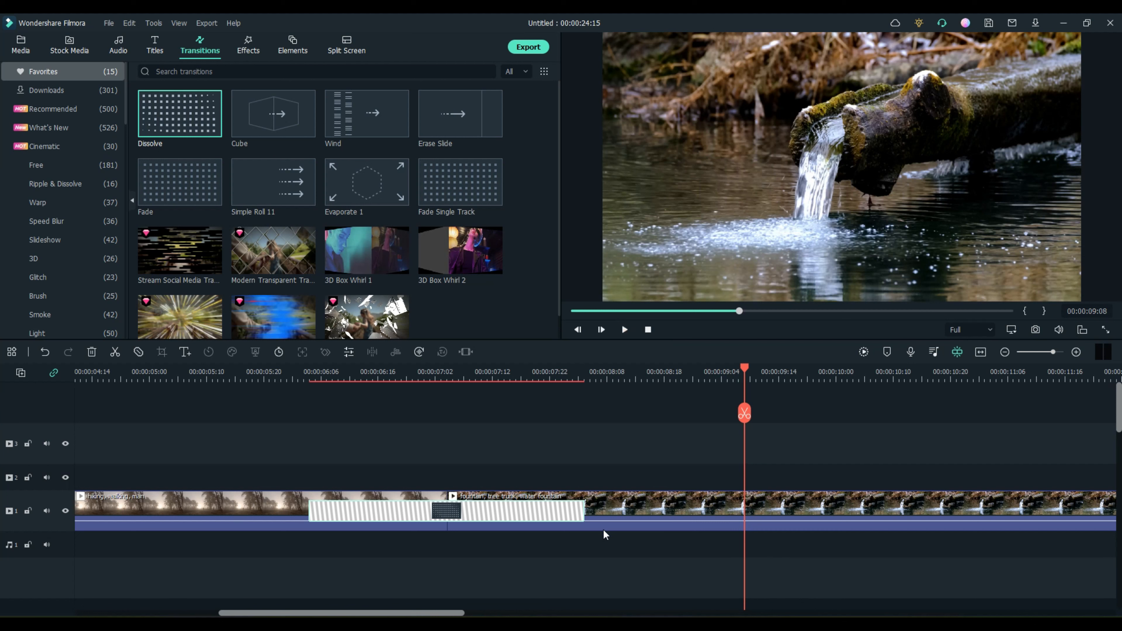
# Step: Replace the Dissolve with the Wind transition and move the playhead to 00:00:05:22
pyautogui.moveTo(372, 114)
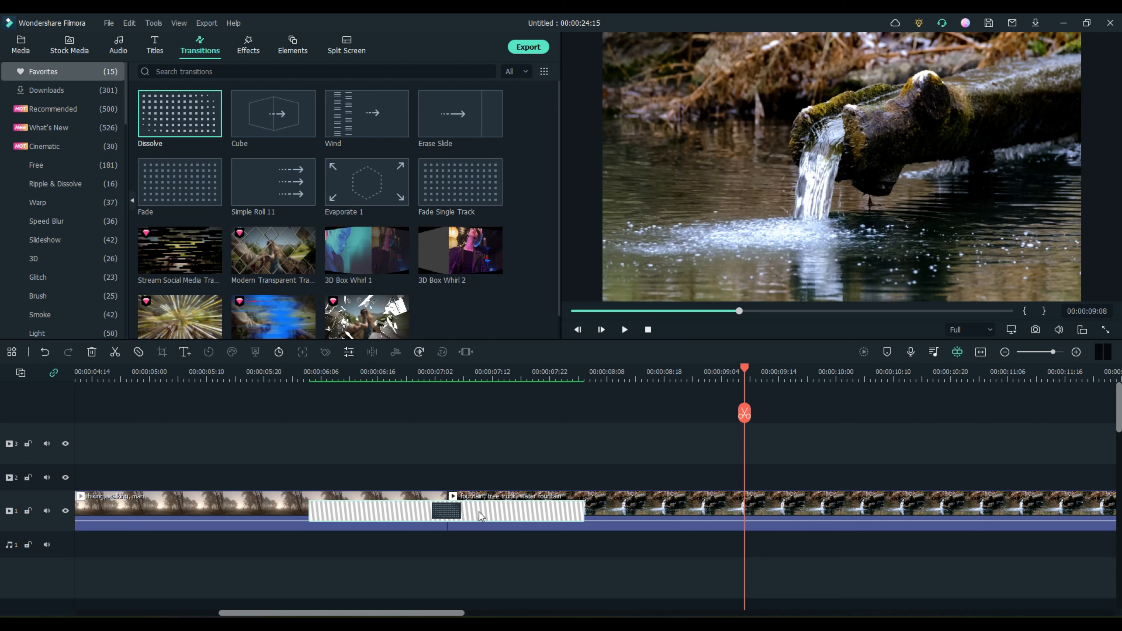
pyautogui.moveTo(331, 117); pyautogui.dragTo(414, 458)
pyautogui.click(275, 373)
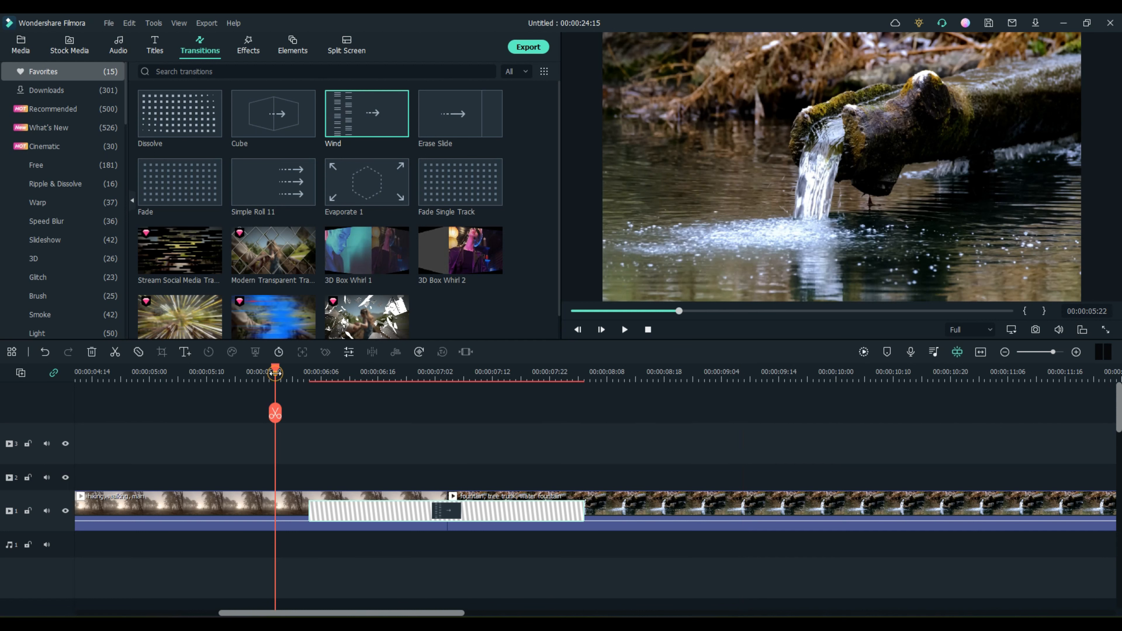
# Step: Play the Wind transition from 00:00:05:22 into the fountain clip
pyautogui.press('space')
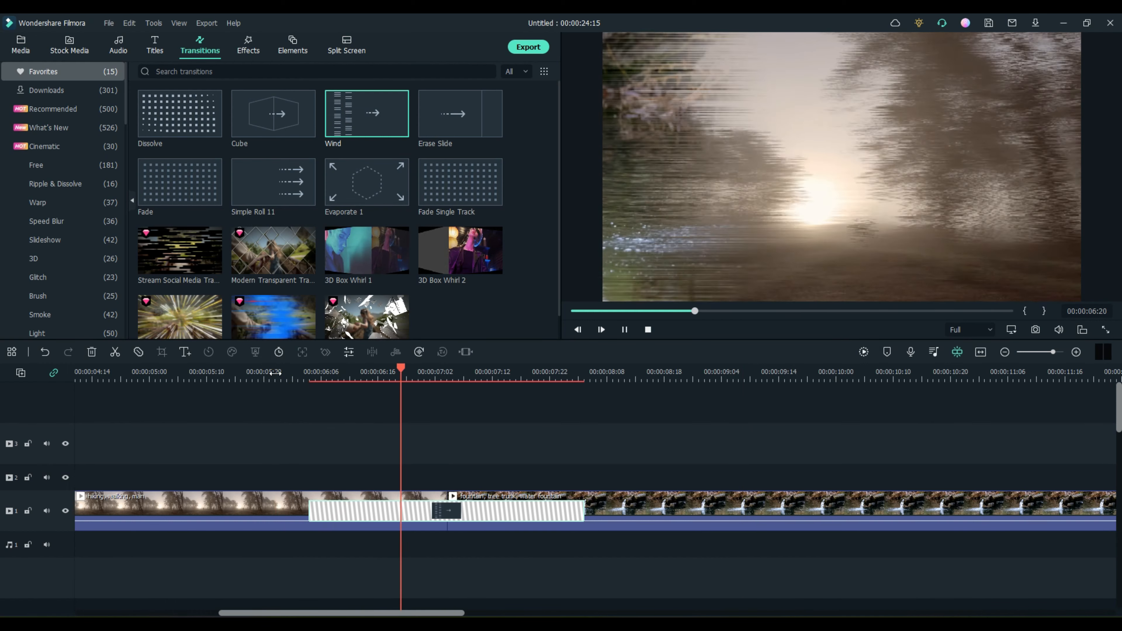
pyautogui.press('space')
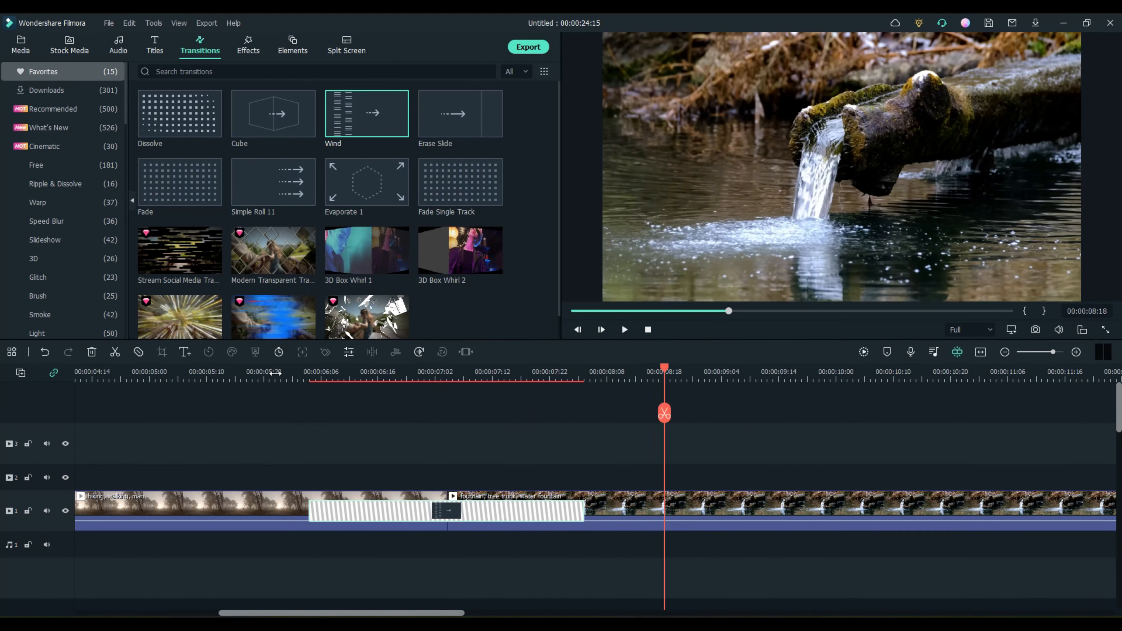
# Step: Place the favourite shattered-pieces transition between the fountain clip and the walking woman clip, and play it back
pyautogui.moveTo(230, 612); pyautogui.dragTo(486, 612)
pyautogui.moveTo(367, 373); pyautogui.dragTo(343, 372)
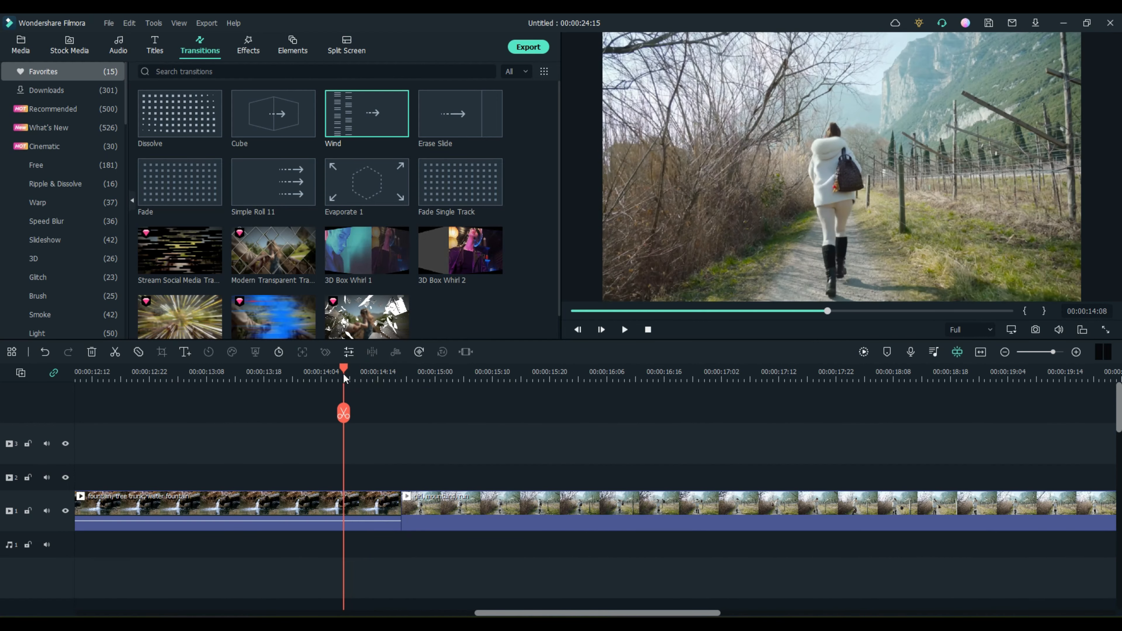
pyautogui.moveTo(361, 307); pyautogui.dragTo(386, 504)
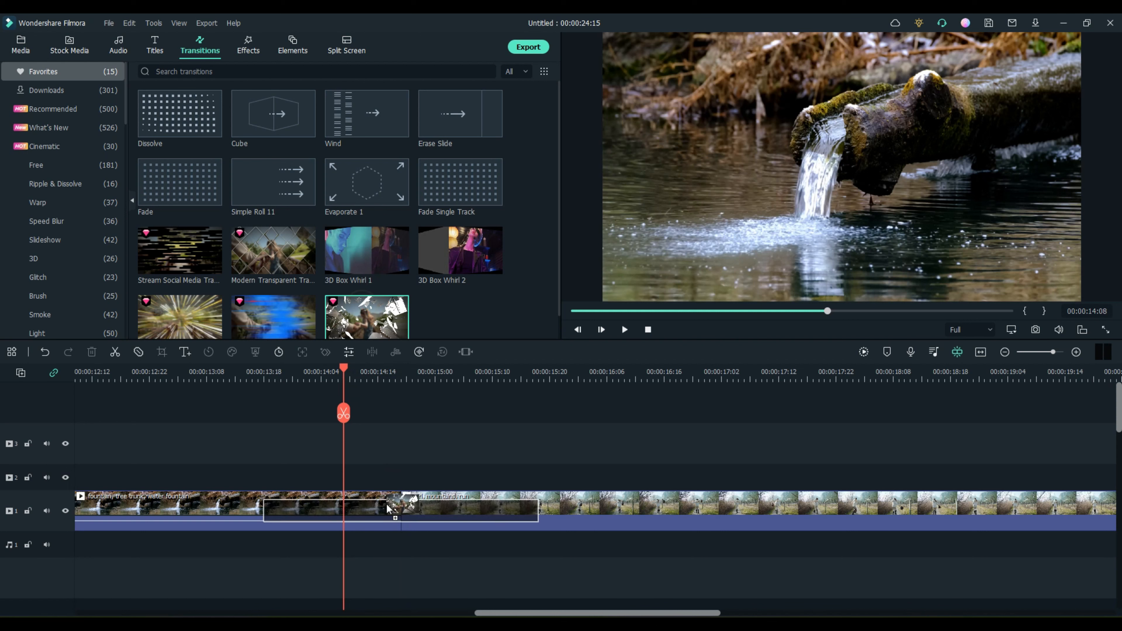
pyautogui.moveTo(344, 369); pyautogui.dragTo(225, 381)
pyautogui.click(624, 330)
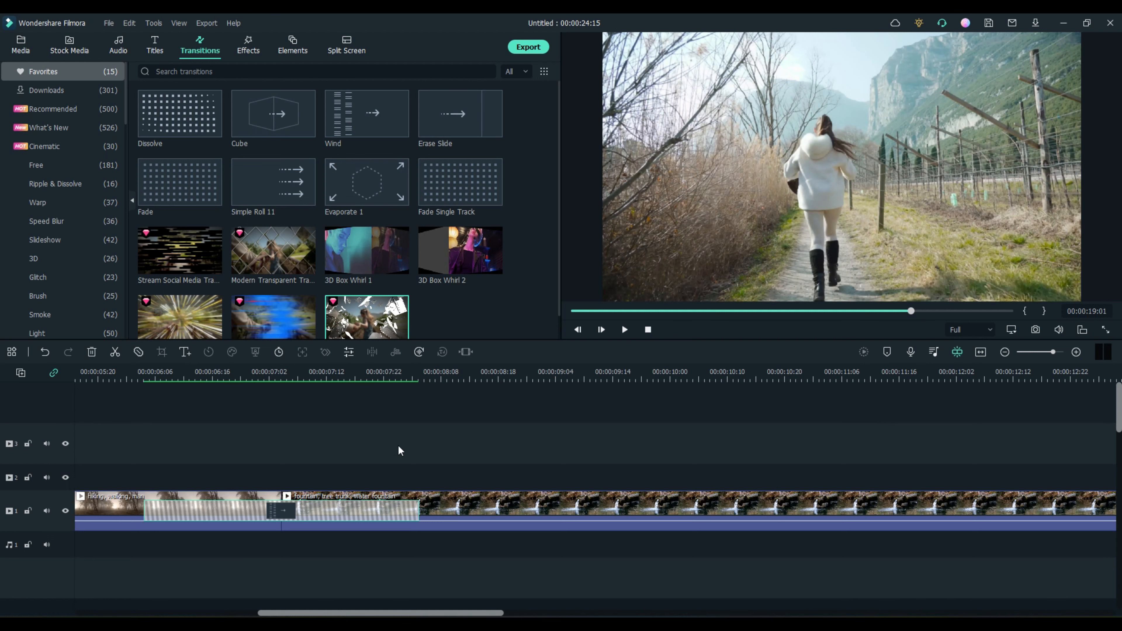
# Step: Add the Out Of Bounce track from Exclusive Music to audio track 1 at the timeline start and return the playhead to 00:00:00:00
pyautogui.hscroll(-5, 482, 612)
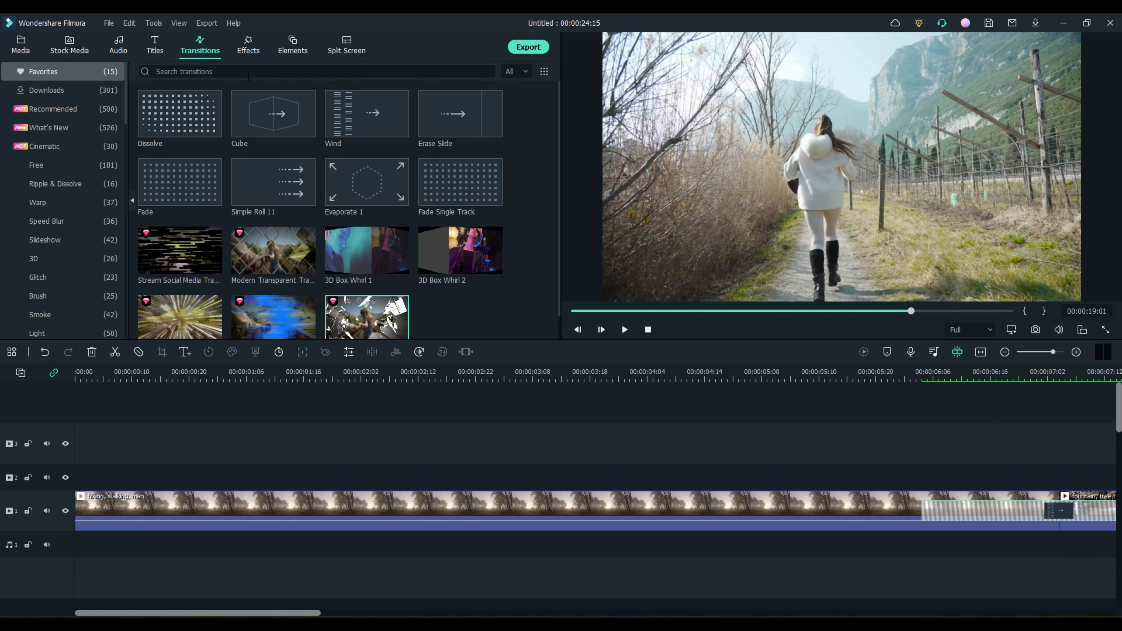
pyautogui.click(110, 45)
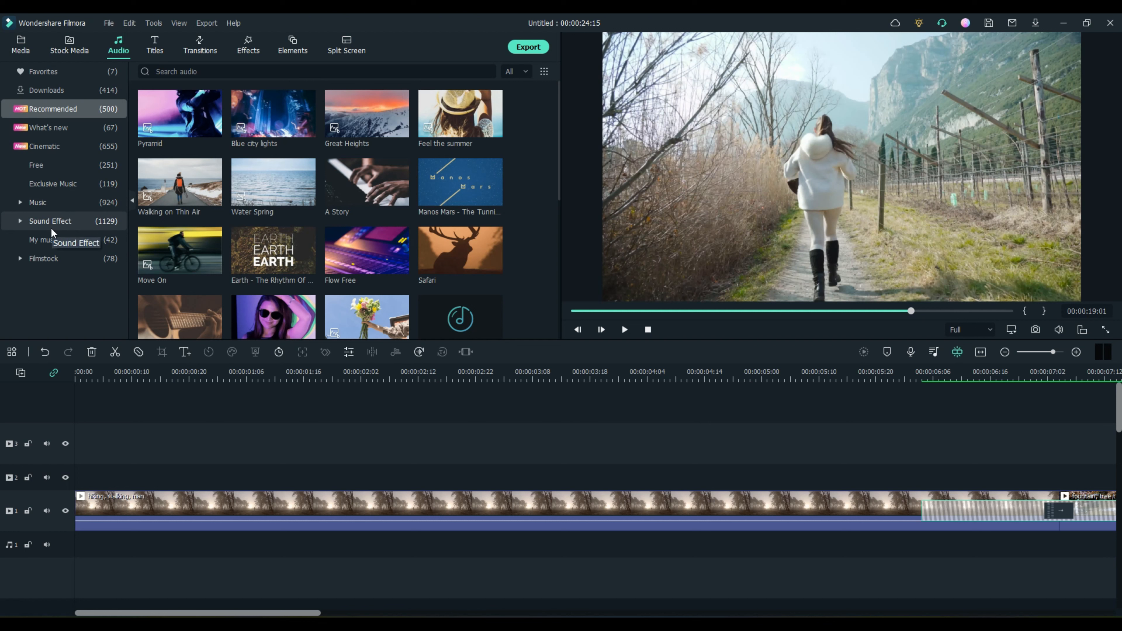
pyautogui.click(44, 183)
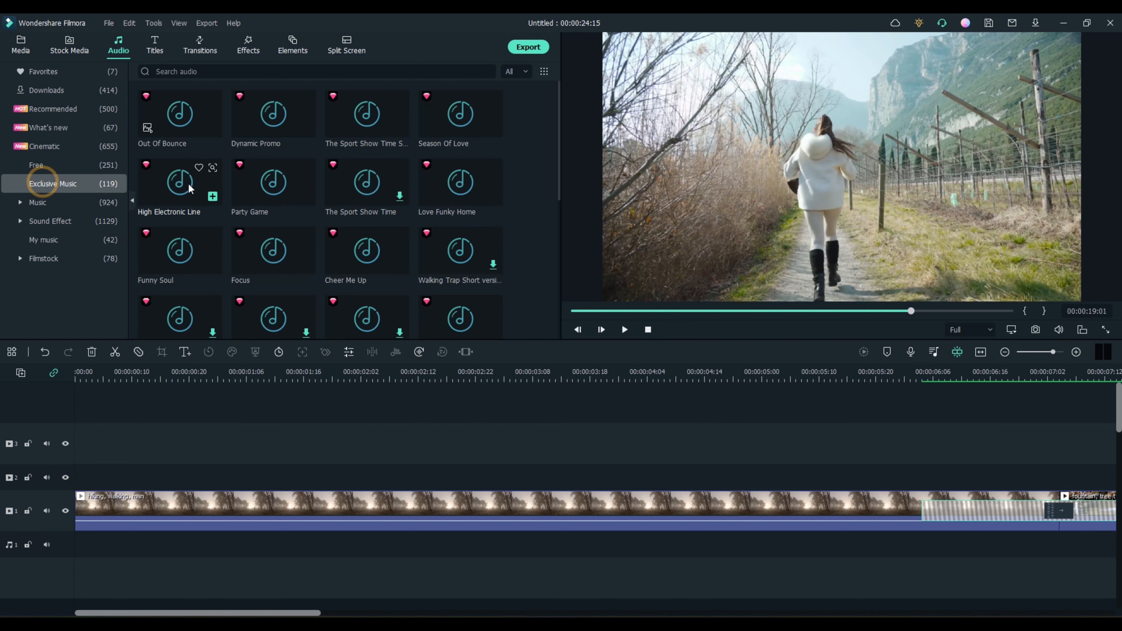
pyautogui.moveTo(205, 129)
pyautogui.moveTo(193, 126); pyautogui.dragTo(106, 513)
pyautogui.moveTo(97, 375); pyautogui.dragTo(30, 382)
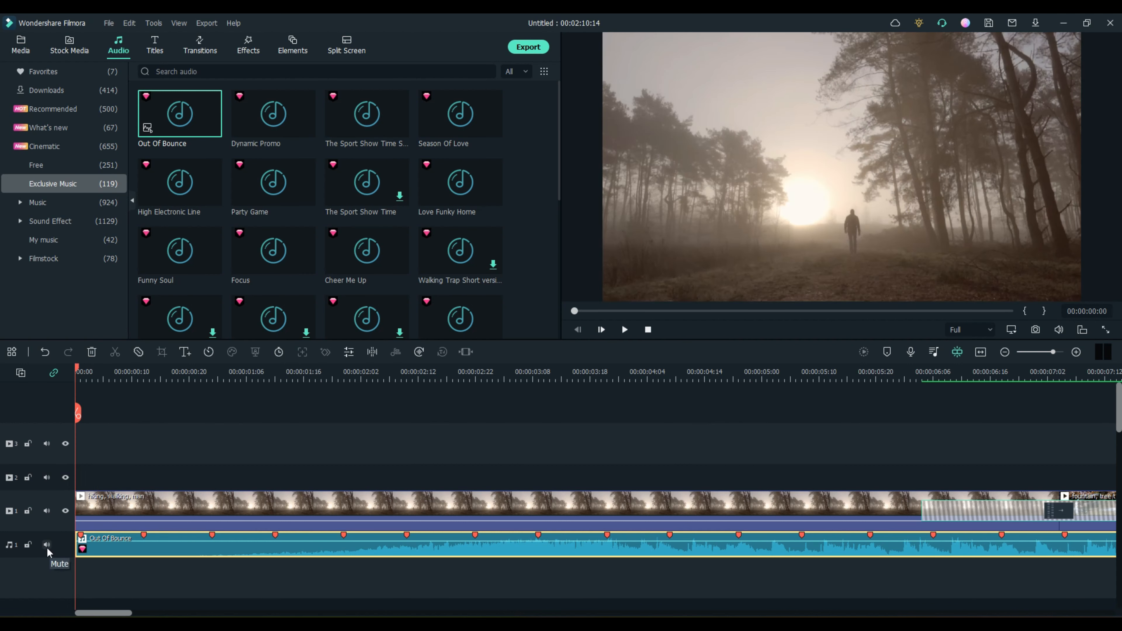
# Step: Mute the music track, play the opening of the hiking clip without it, and return the playhead to the start
pyautogui.click(46, 544)
pyautogui.click(624, 331)
pyautogui.click(624, 329)
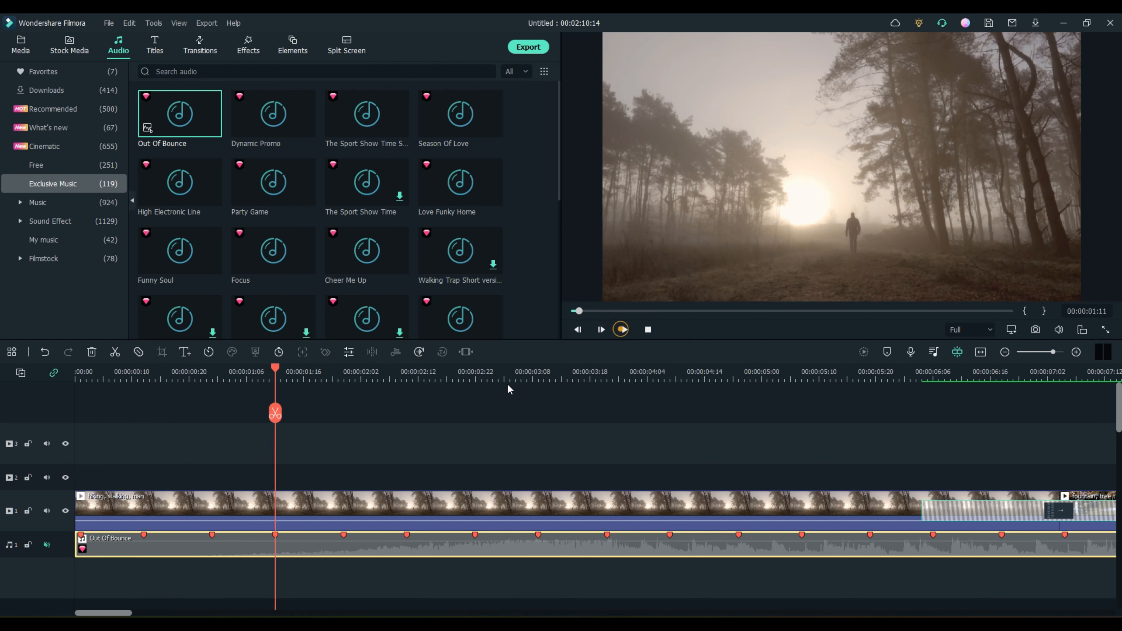
pyautogui.moveTo(275, 366); pyautogui.dragTo(2, 398)
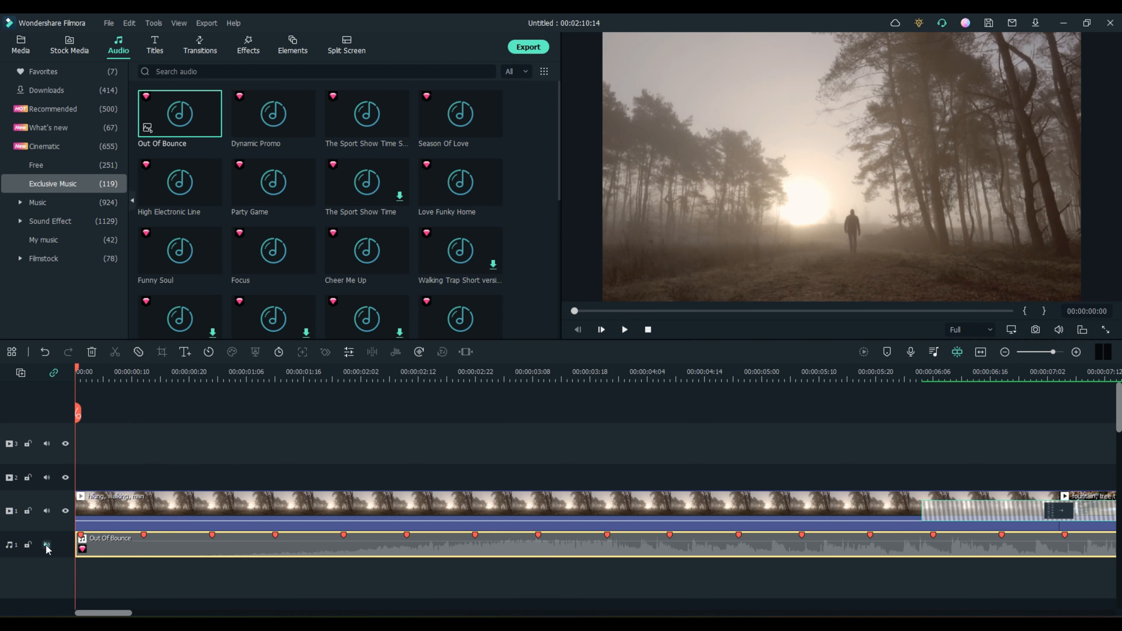
# Step: Unmute the music track and play the timeline from the start past the Wind transition into the fountain clip
pyautogui.click(47, 544)
pyautogui.click(623, 329)
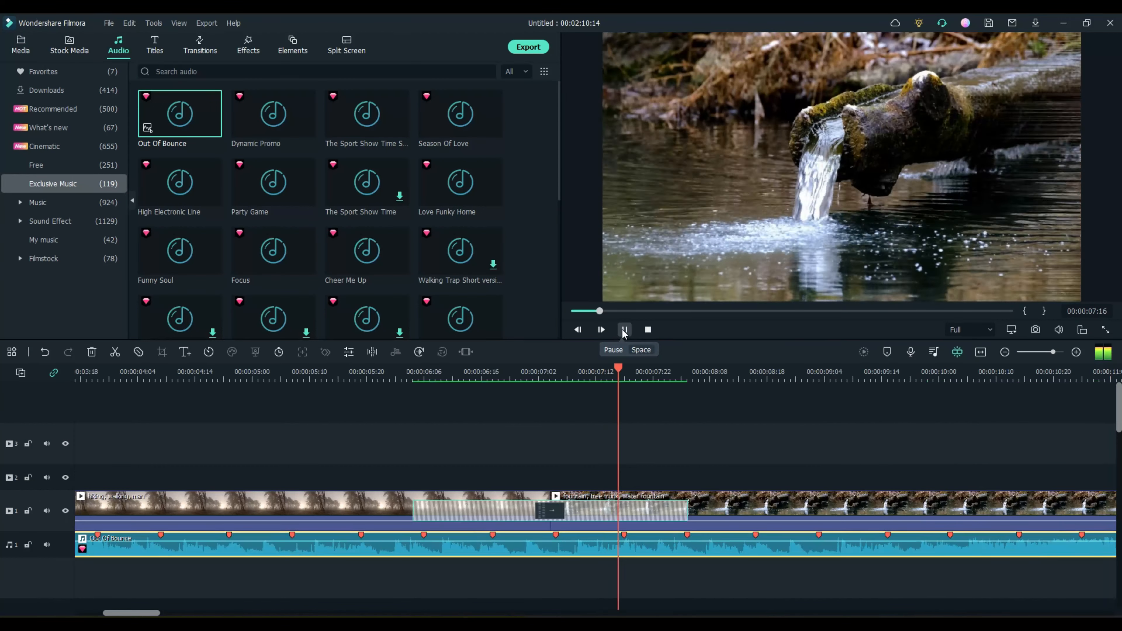
pyautogui.click(624, 331)
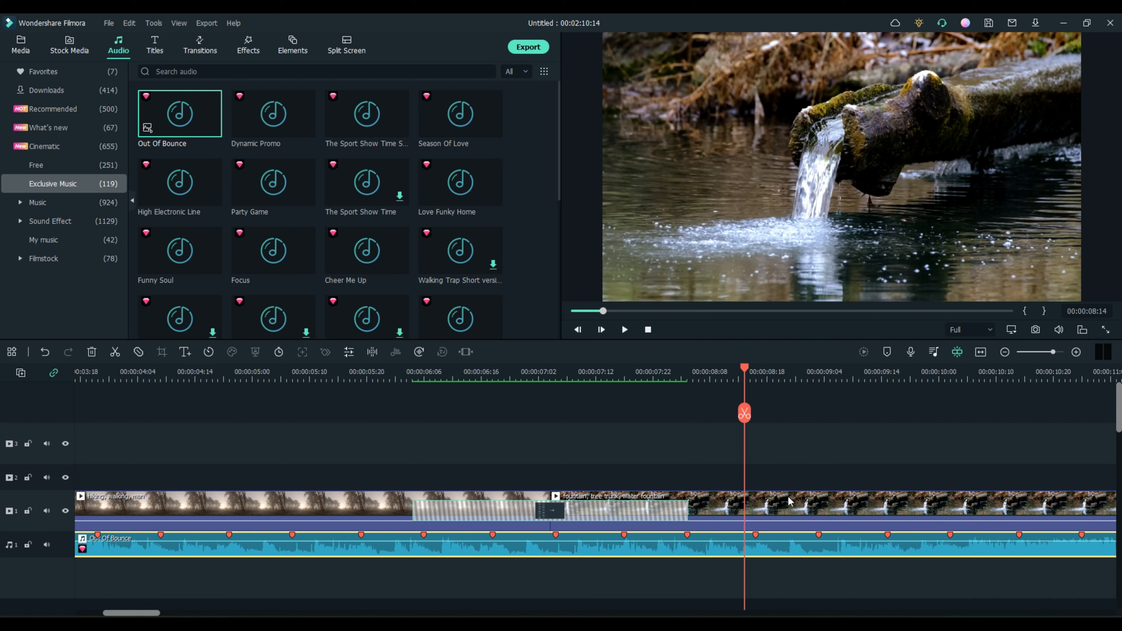
# Step: Open the fountain clip's audio settings and enable ducking to lower the volume of other clips at 50%
pyautogui.click(798, 515)
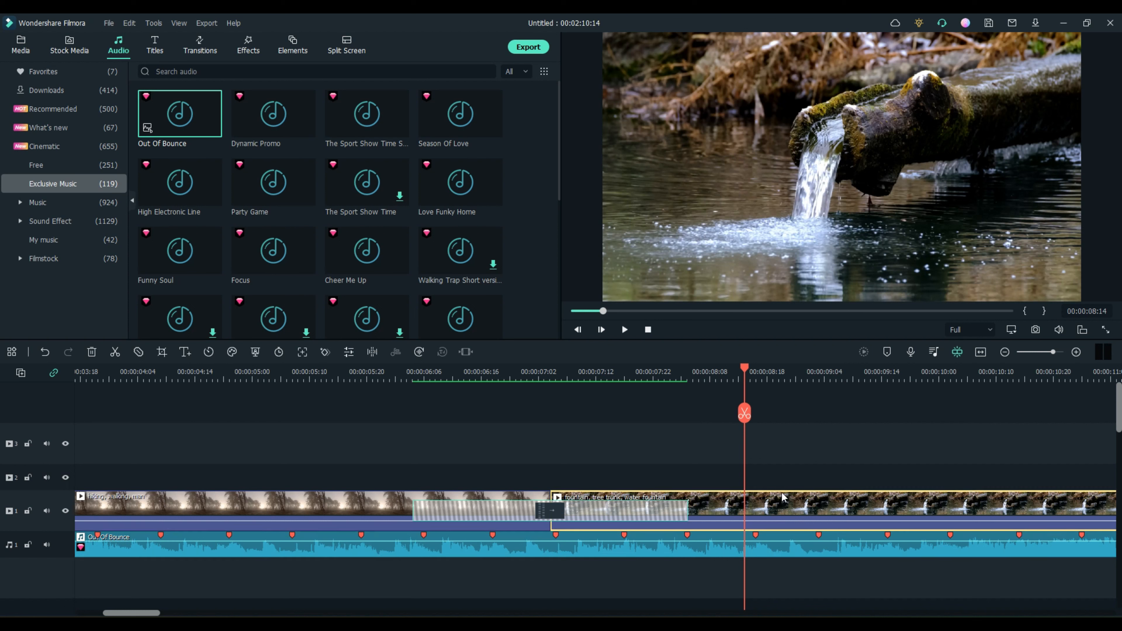
pyautogui.doubleClick(791, 509)
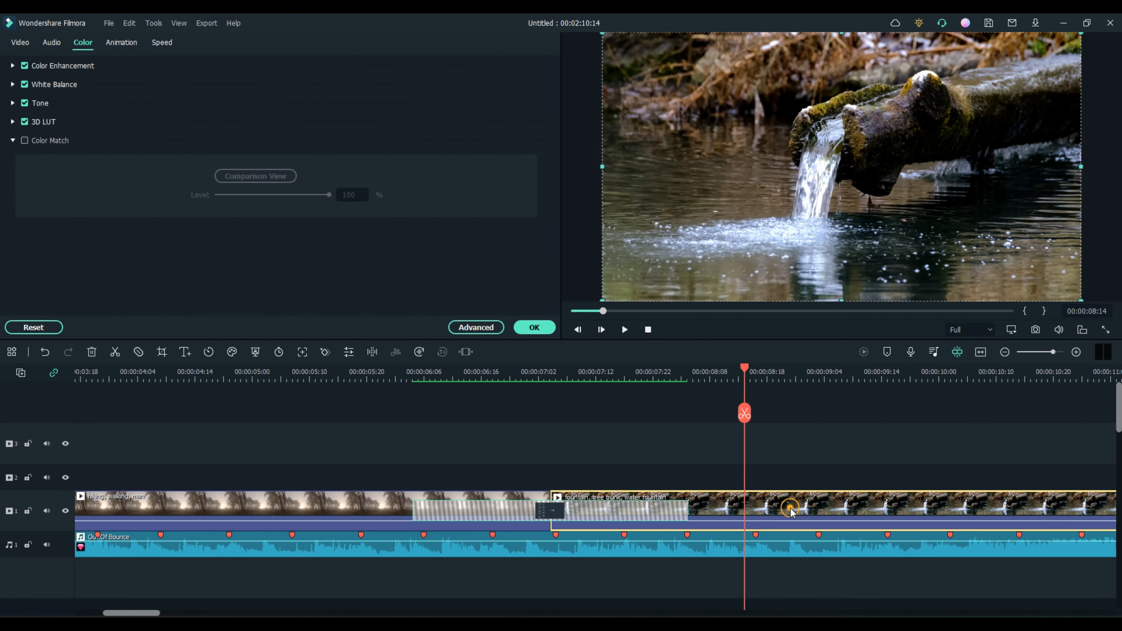
pyautogui.click(50, 42)
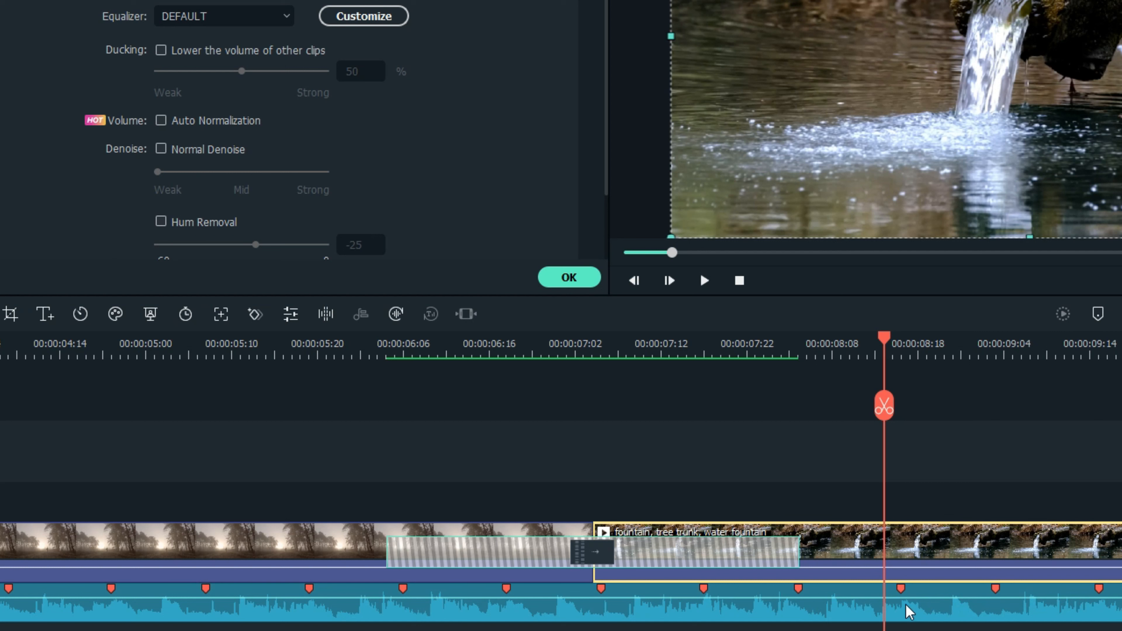
pyautogui.click(160, 51)
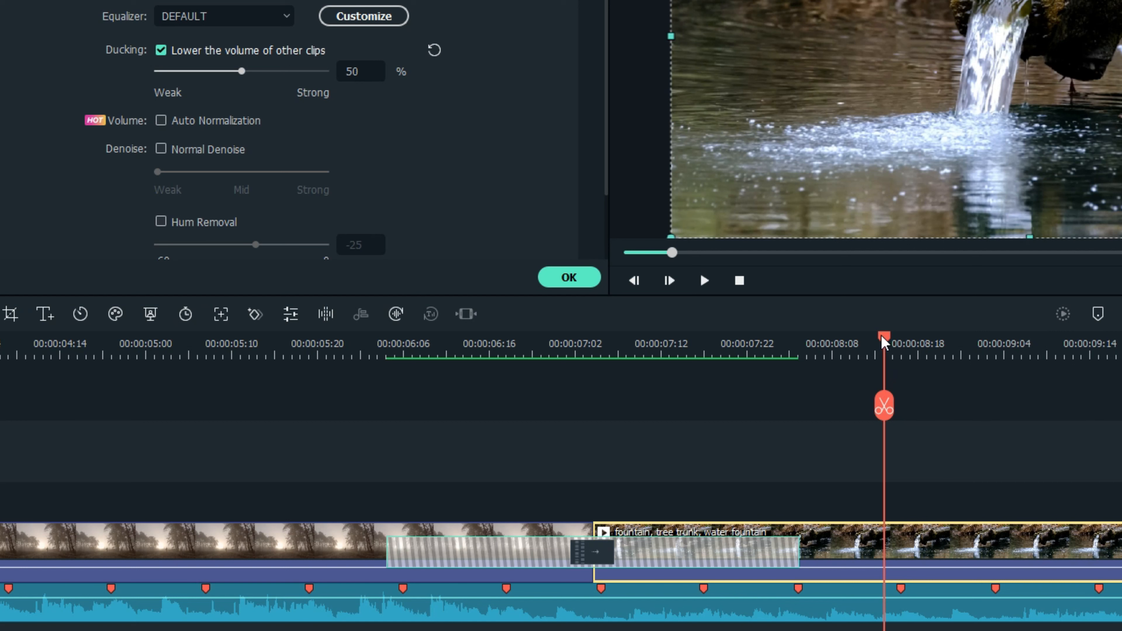
# Step: Play the ducked music from the Wind transition through the fountain clip, and turn the fountain clip's ducking off
pyautogui.moveTo(882, 336); pyautogui.dragTo(395, 390)
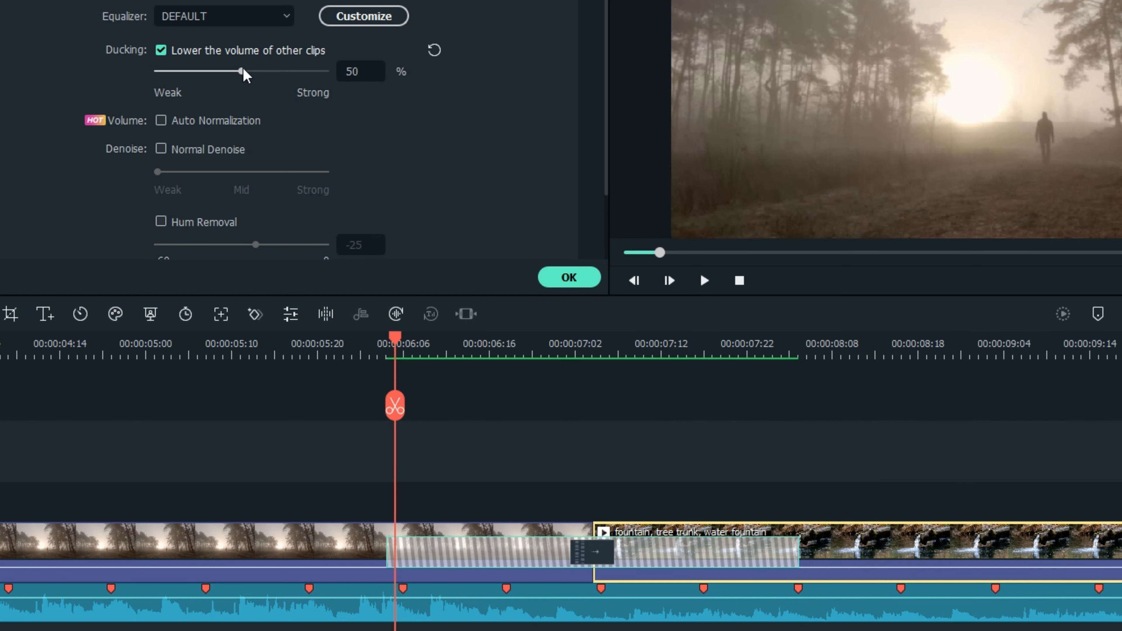
pyautogui.click(705, 281)
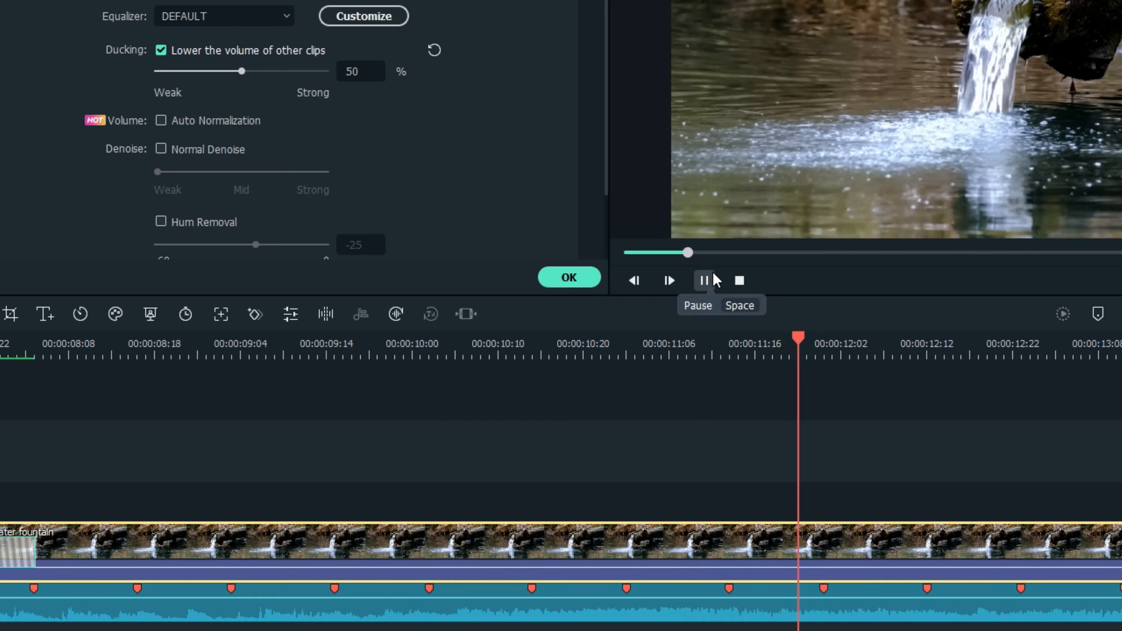
pyautogui.click(705, 281)
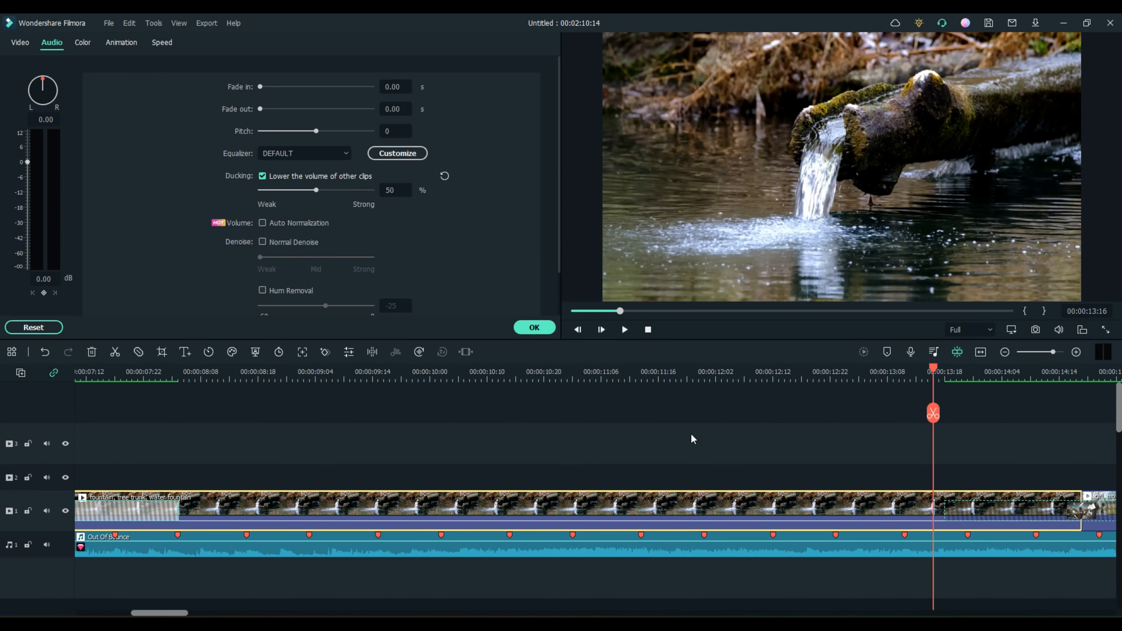
pyautogui.moveTo(933, 374); pyautogui.dragTo(167, 372)
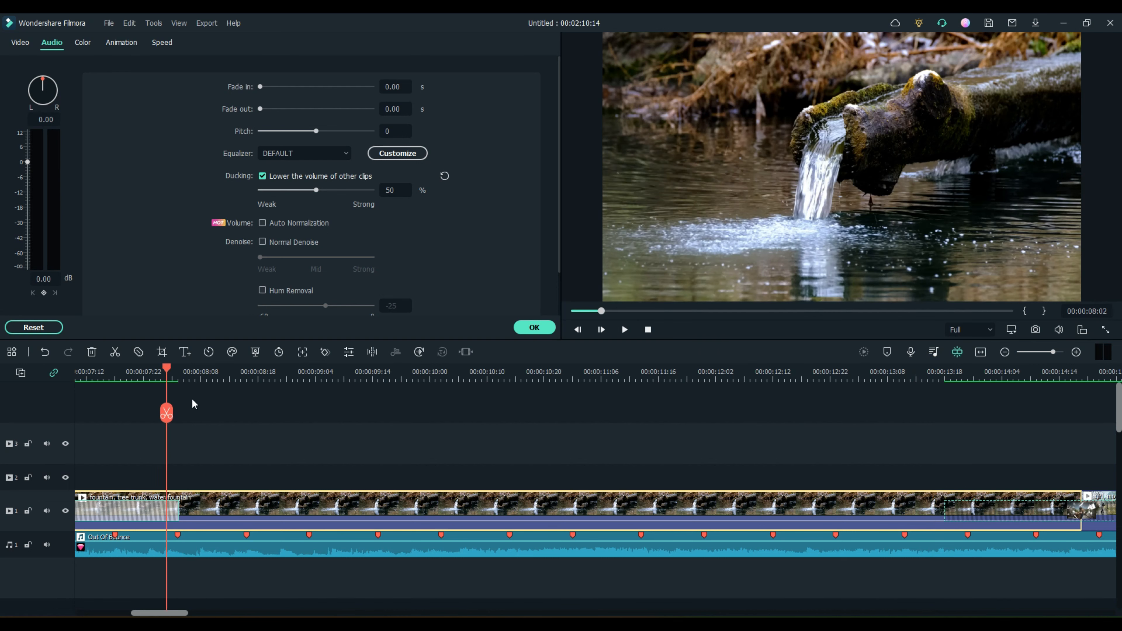
pyautogui.click(262, 176)
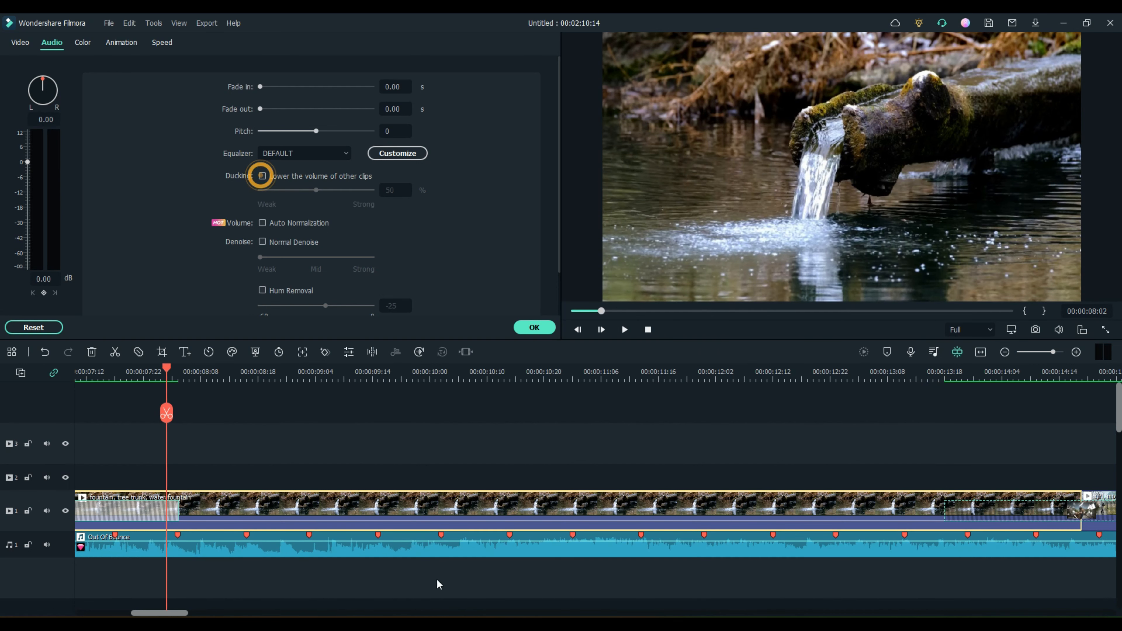
# Step: Split the Out Of Bounce music at the beat marker at 00:00:08:16 and delete the part after the cut
pyautogui.moveTo(173, 613)
pyautogui.mouseDown()
pyautogui.moveTo(146, 614)
pyautogui.moveTo(155, 613)
pyautogui.mouseUp()
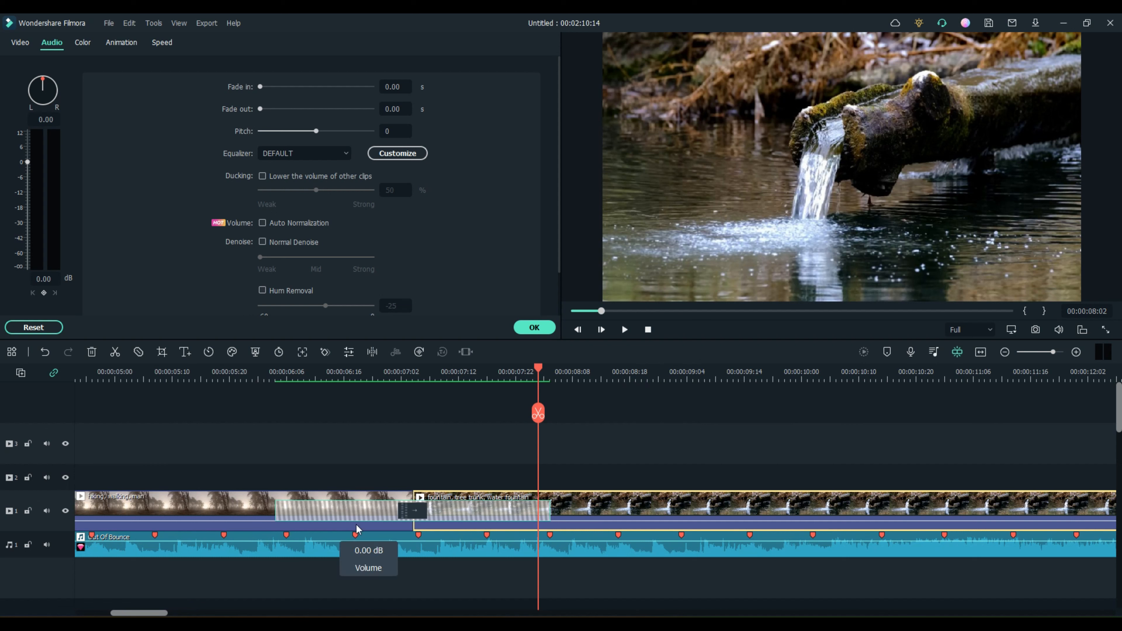
pyautogui.moveTo(539, 371); pyautogui.dragTo(638, 371)
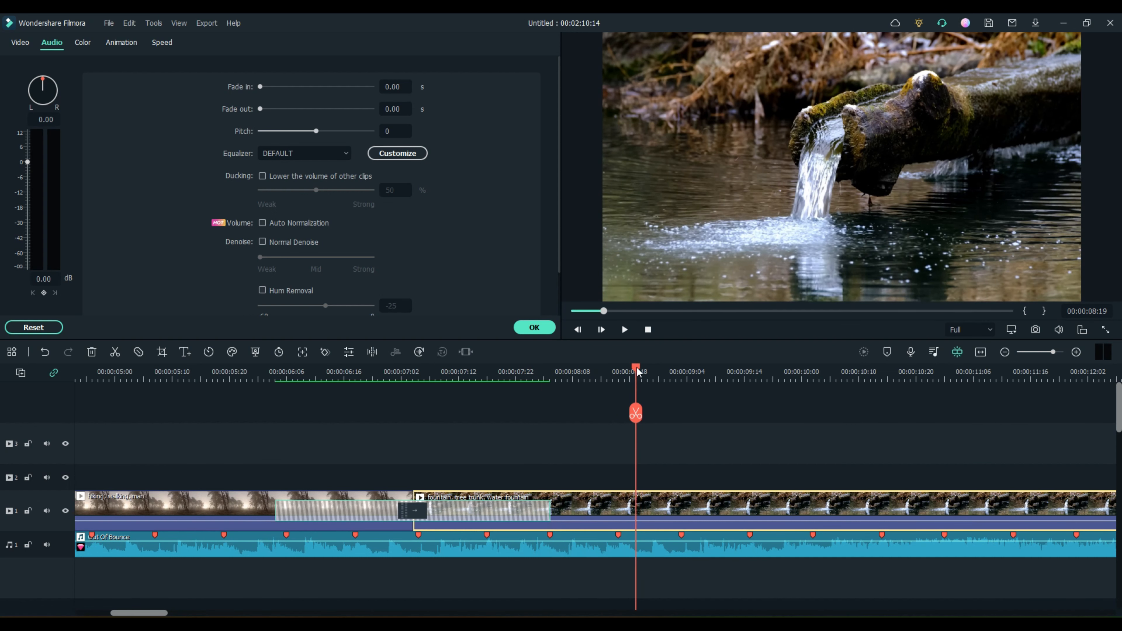
pyautogui.click(620, 535)
pyautogui.click(645, 550)
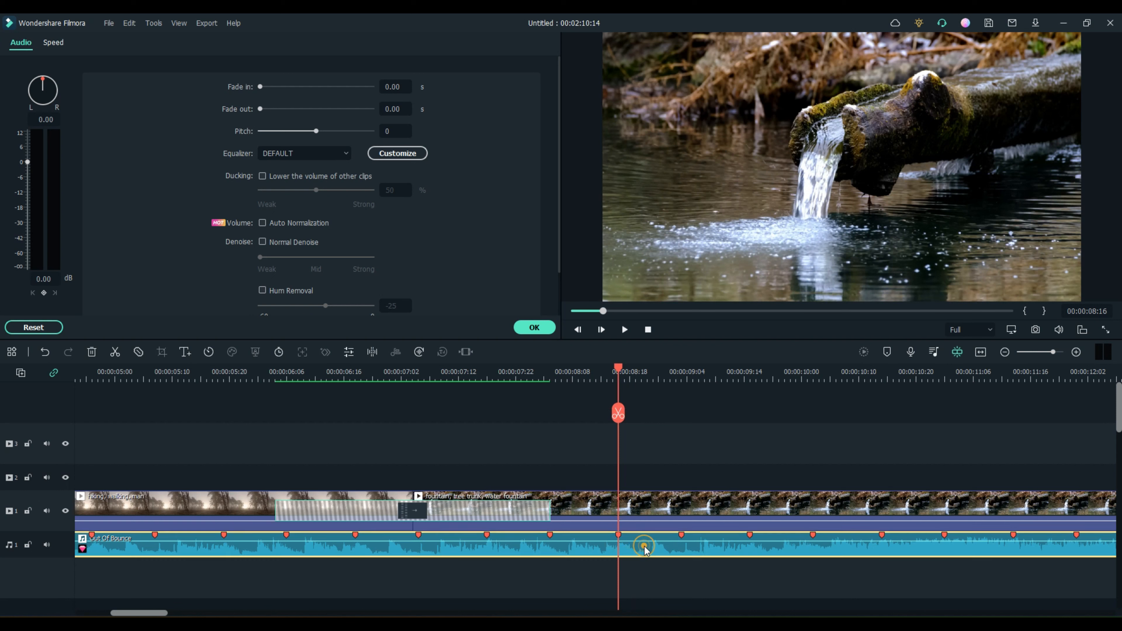
pyautogui.hotkey('ctrl', 'b')
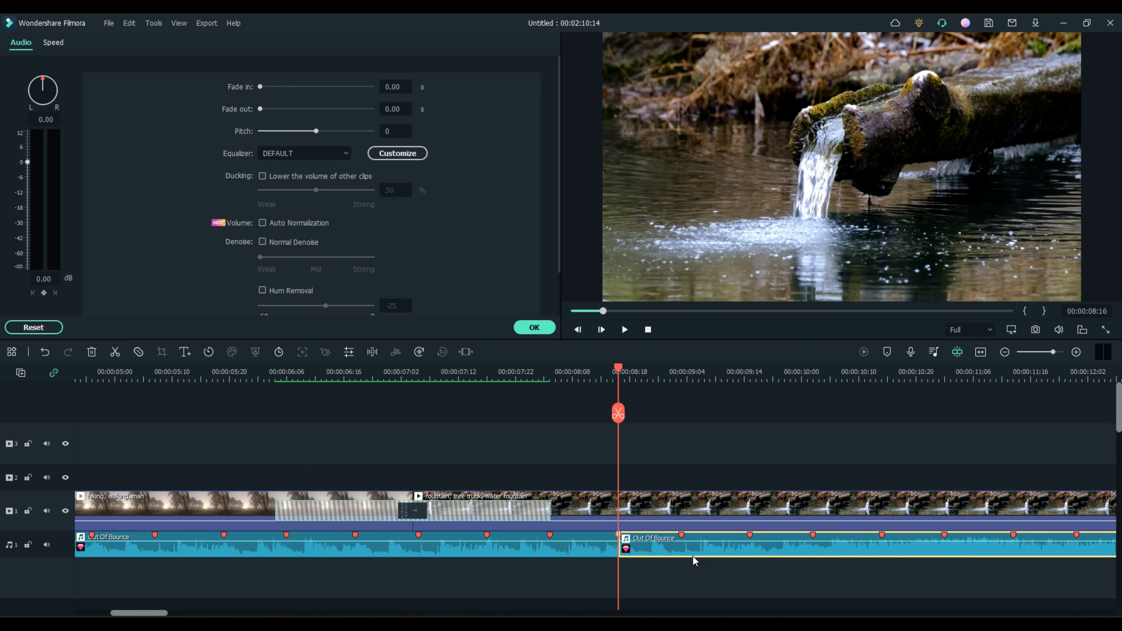
pyautogui.press('Delete')
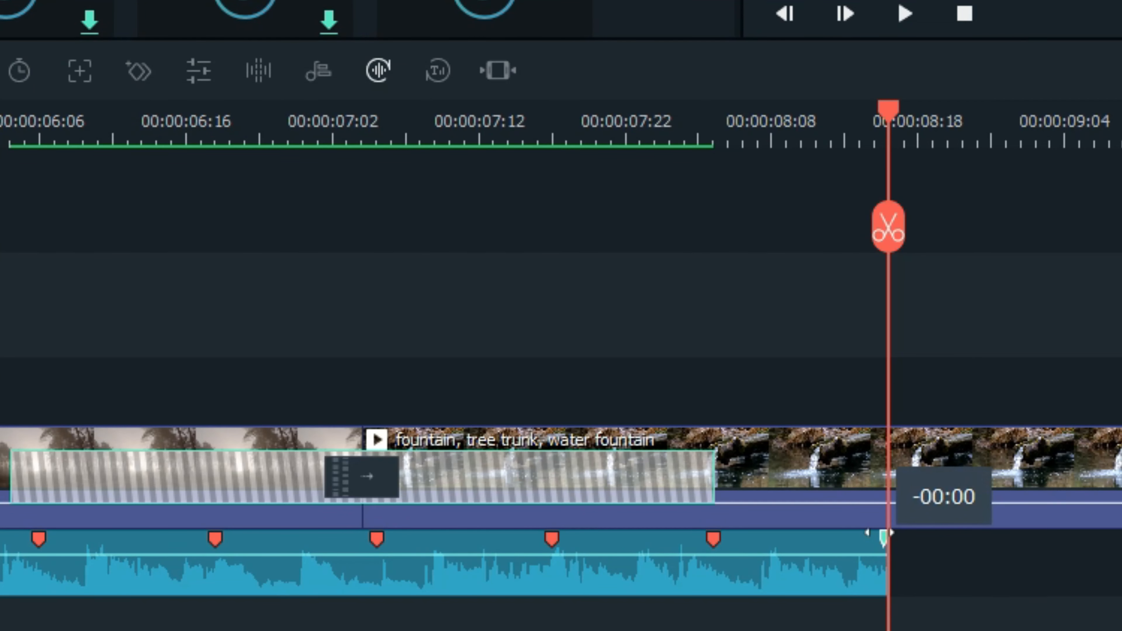
# Step: Fade out the end of the music clip from about 00:00:07:20, and play it back from about 00:00:07:00
pyautogui.moveTo(879, 533); pyautogui.dragTo(602, 570)
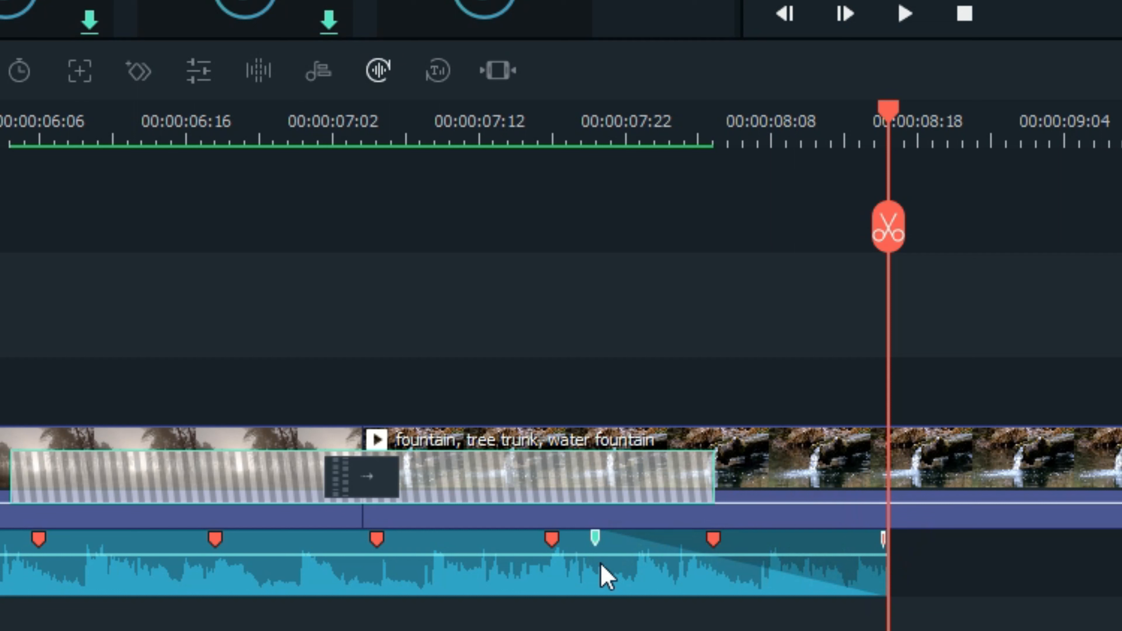
pyautogui.click(303, 125)
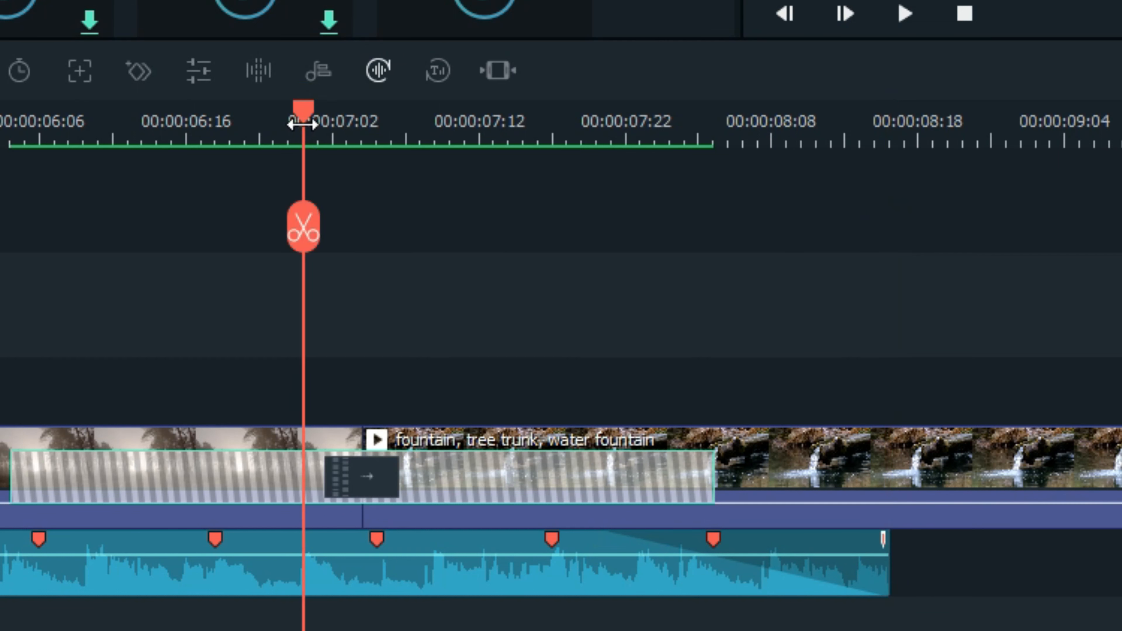
pyautogui.press('space')
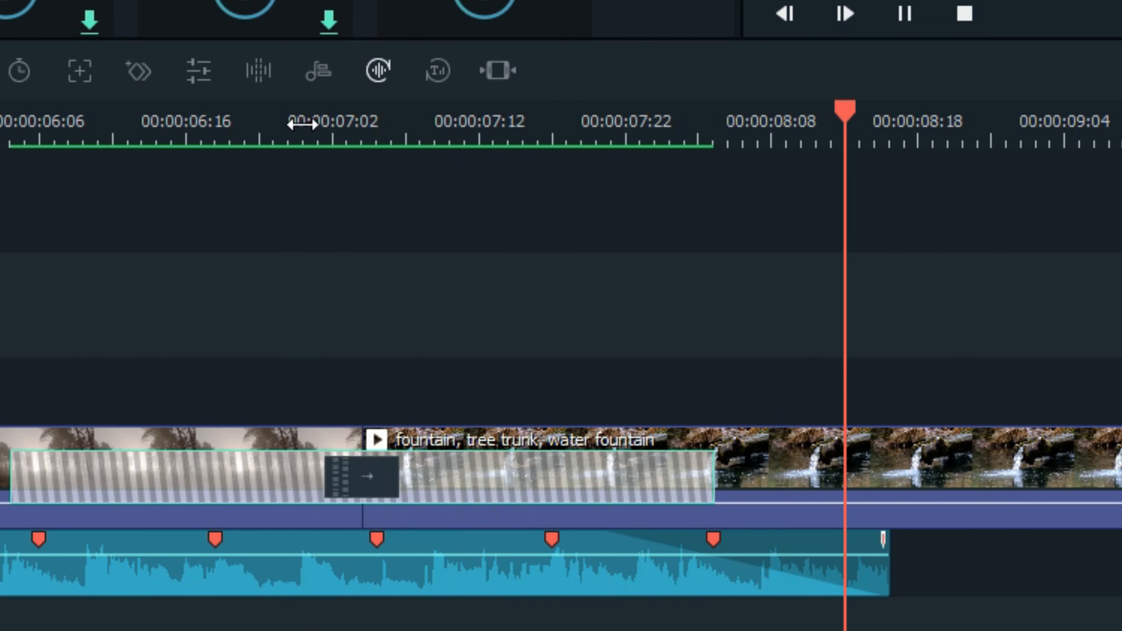
pyautogui.press('space')
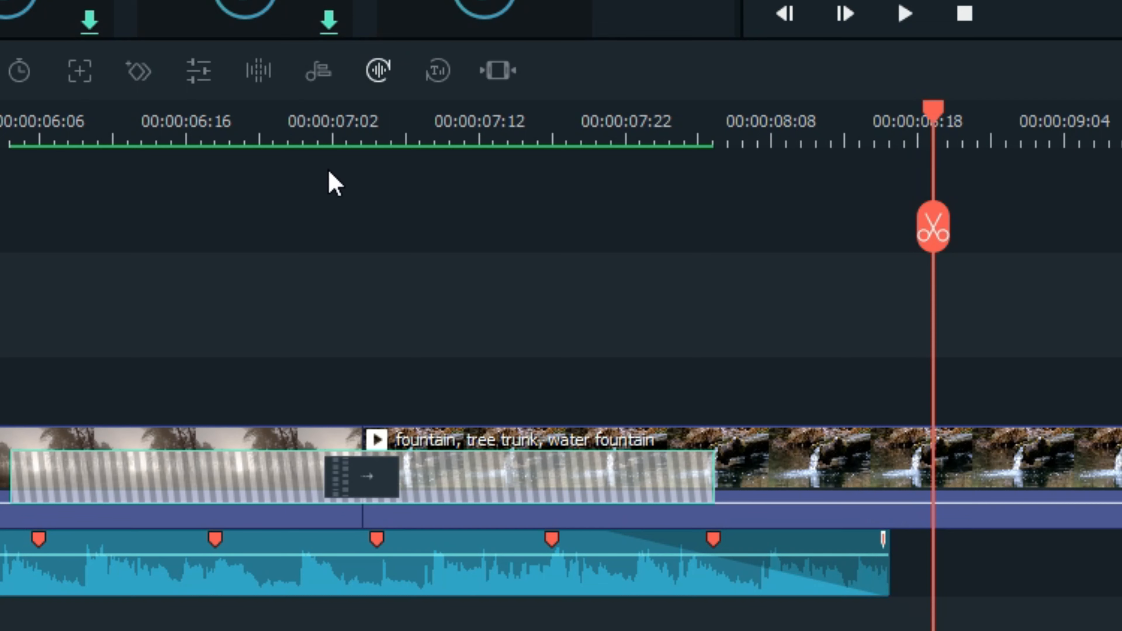